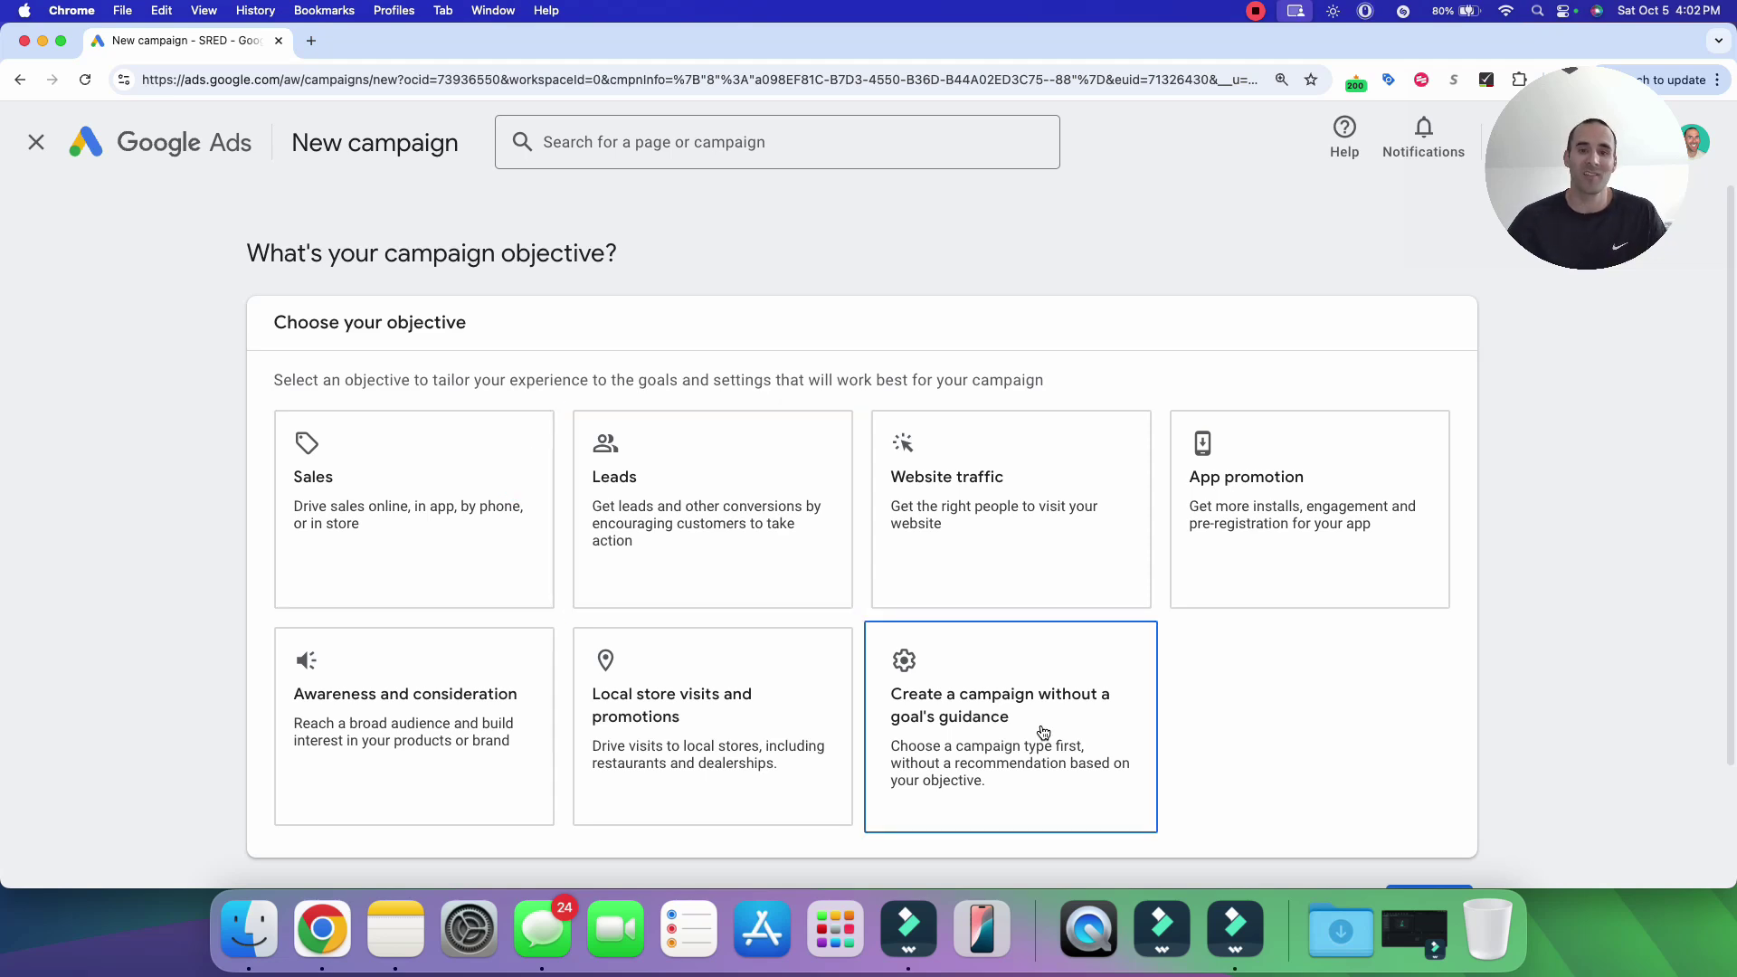
# - Create a campaign without a goal's guidance, choose Search as the campaign type, and accept the Page views conversion goal
pyautogui.click(1006, 715)
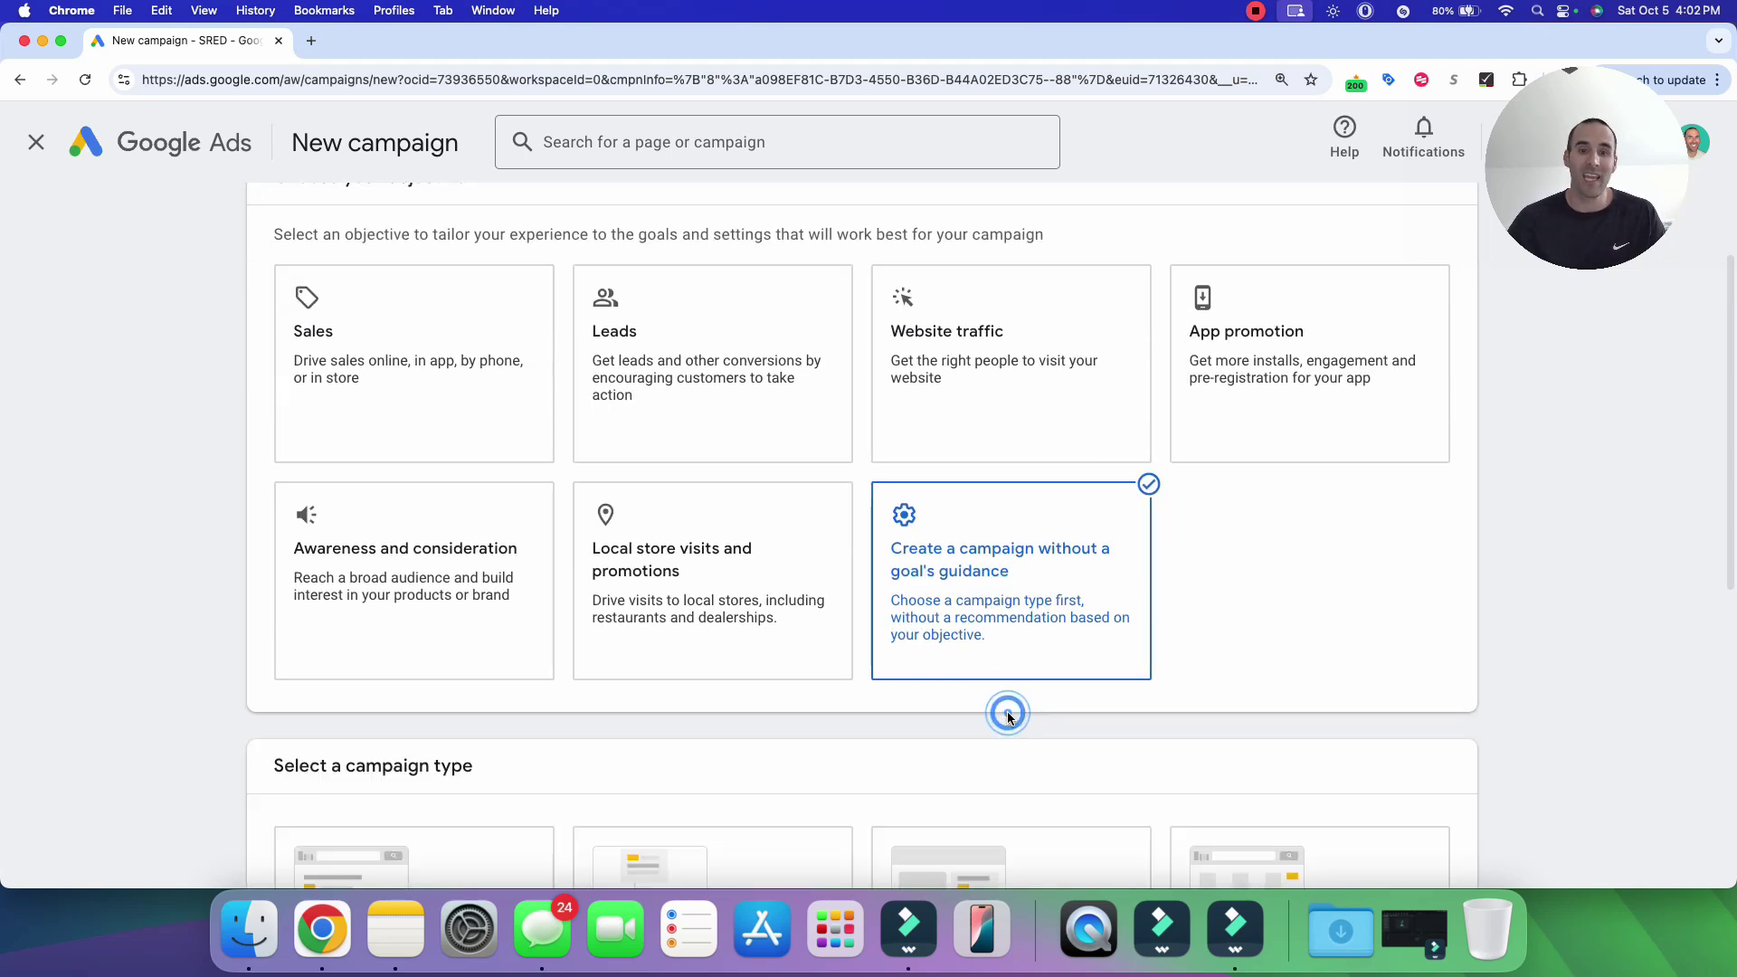
pyautogui.scroll(-4, 974, 579)
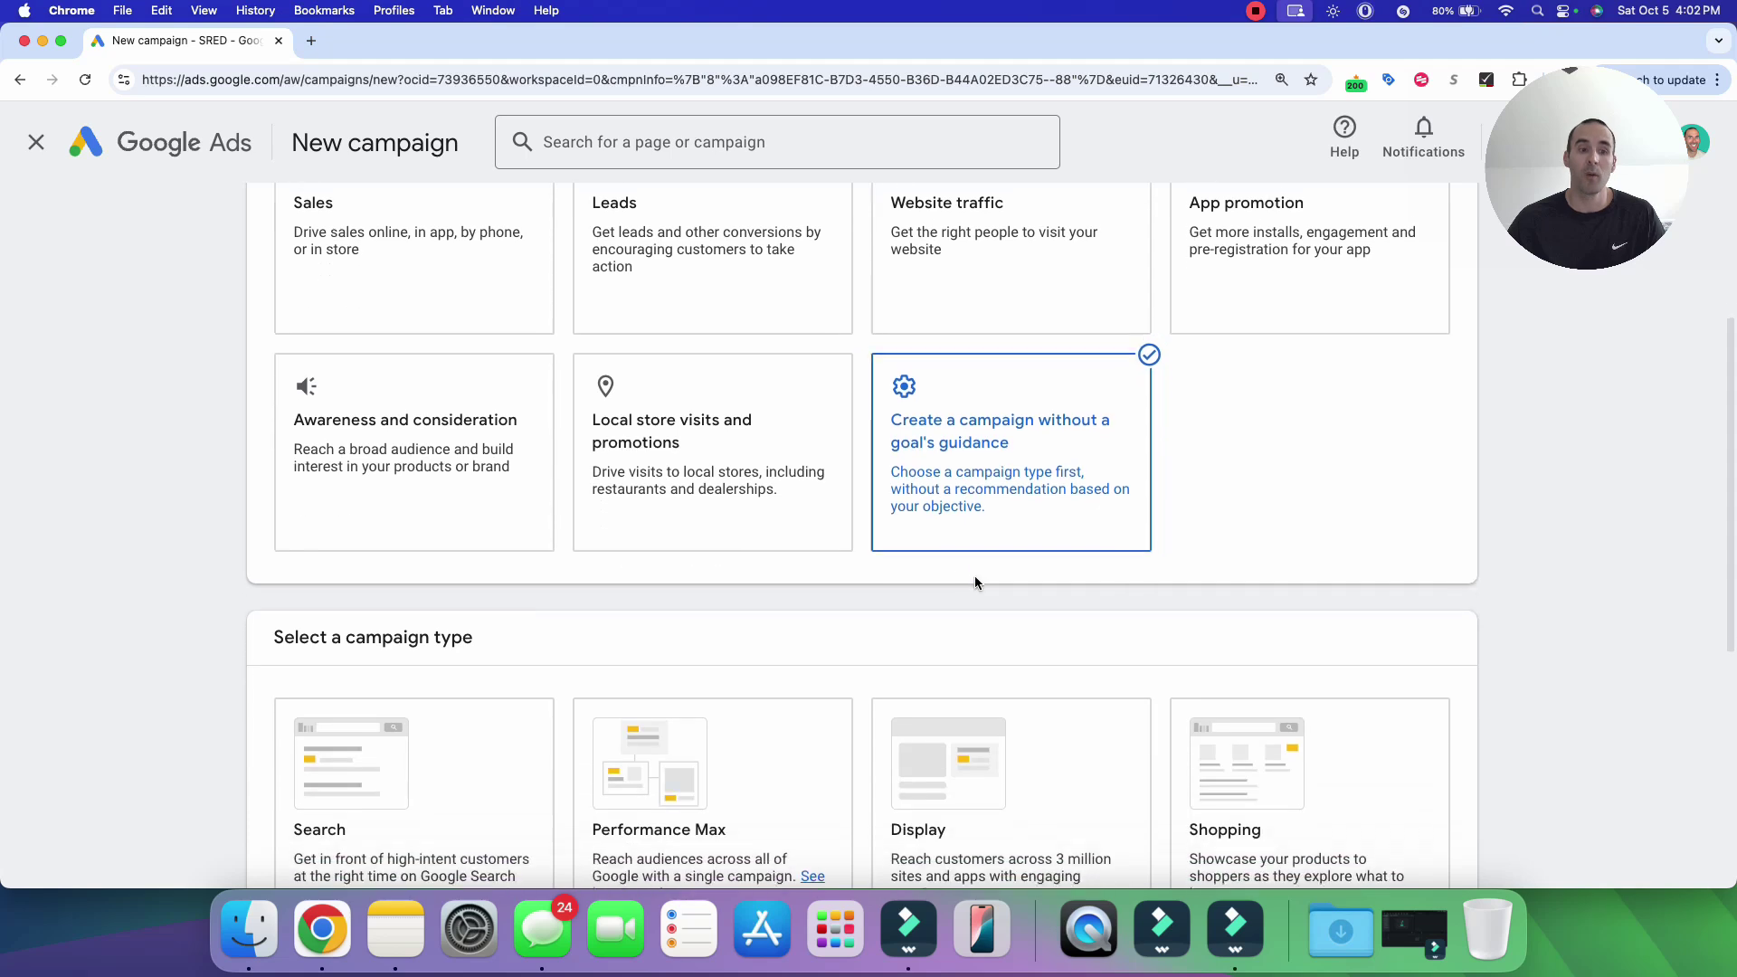
pyautogui.scroll(3, 1160, 543)
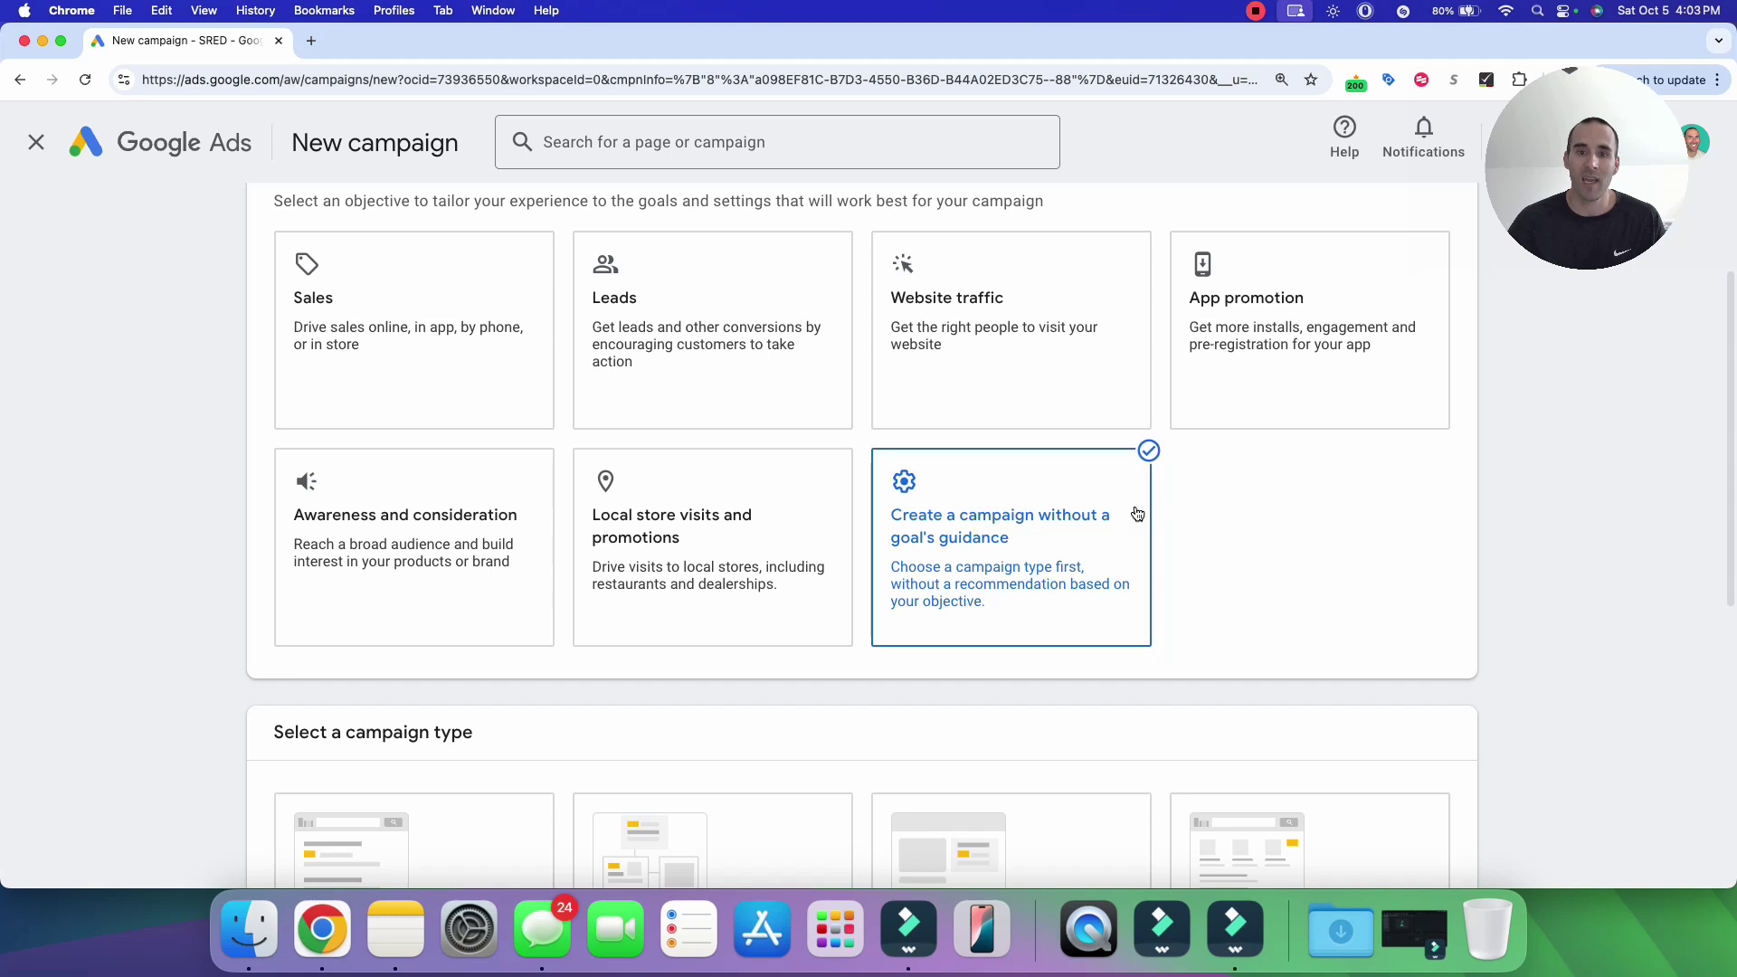
pyautogui.scroll(-4, 539, 474)
pyautogui.scroll(-4, 539, 475)
pyautogui.click(404, 494)
pyautogui.scroll(-2, 507, 470)
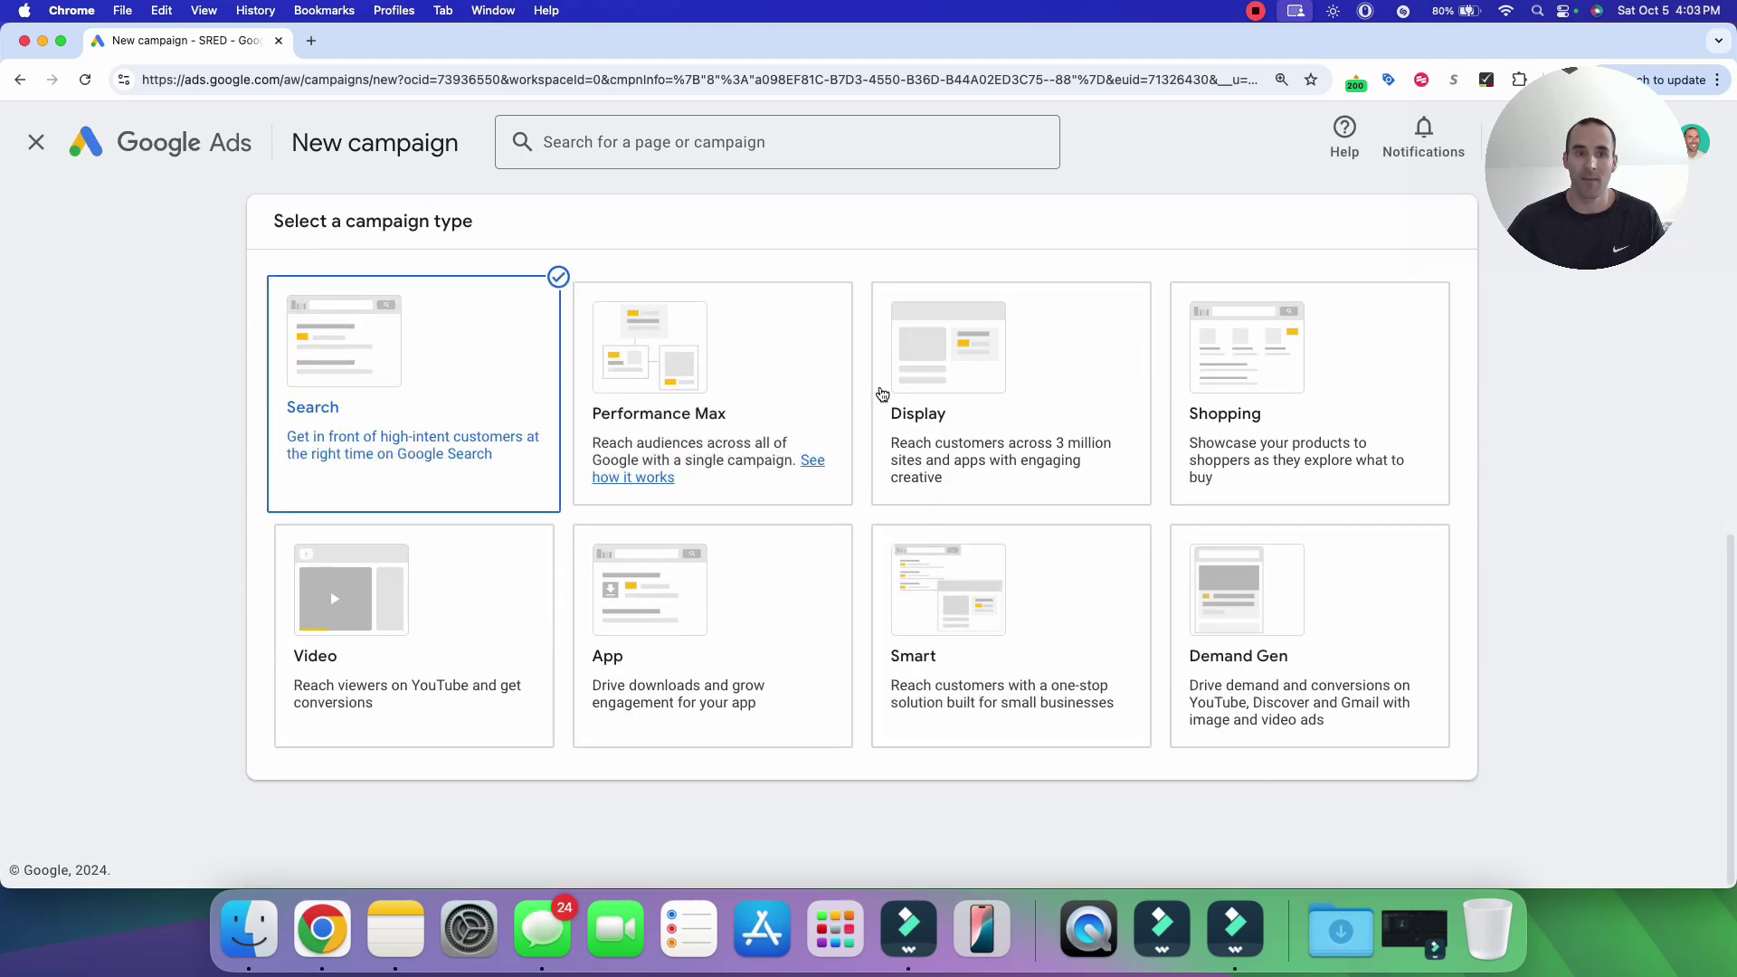
pyautogui.scroll(-5, 843, 558)
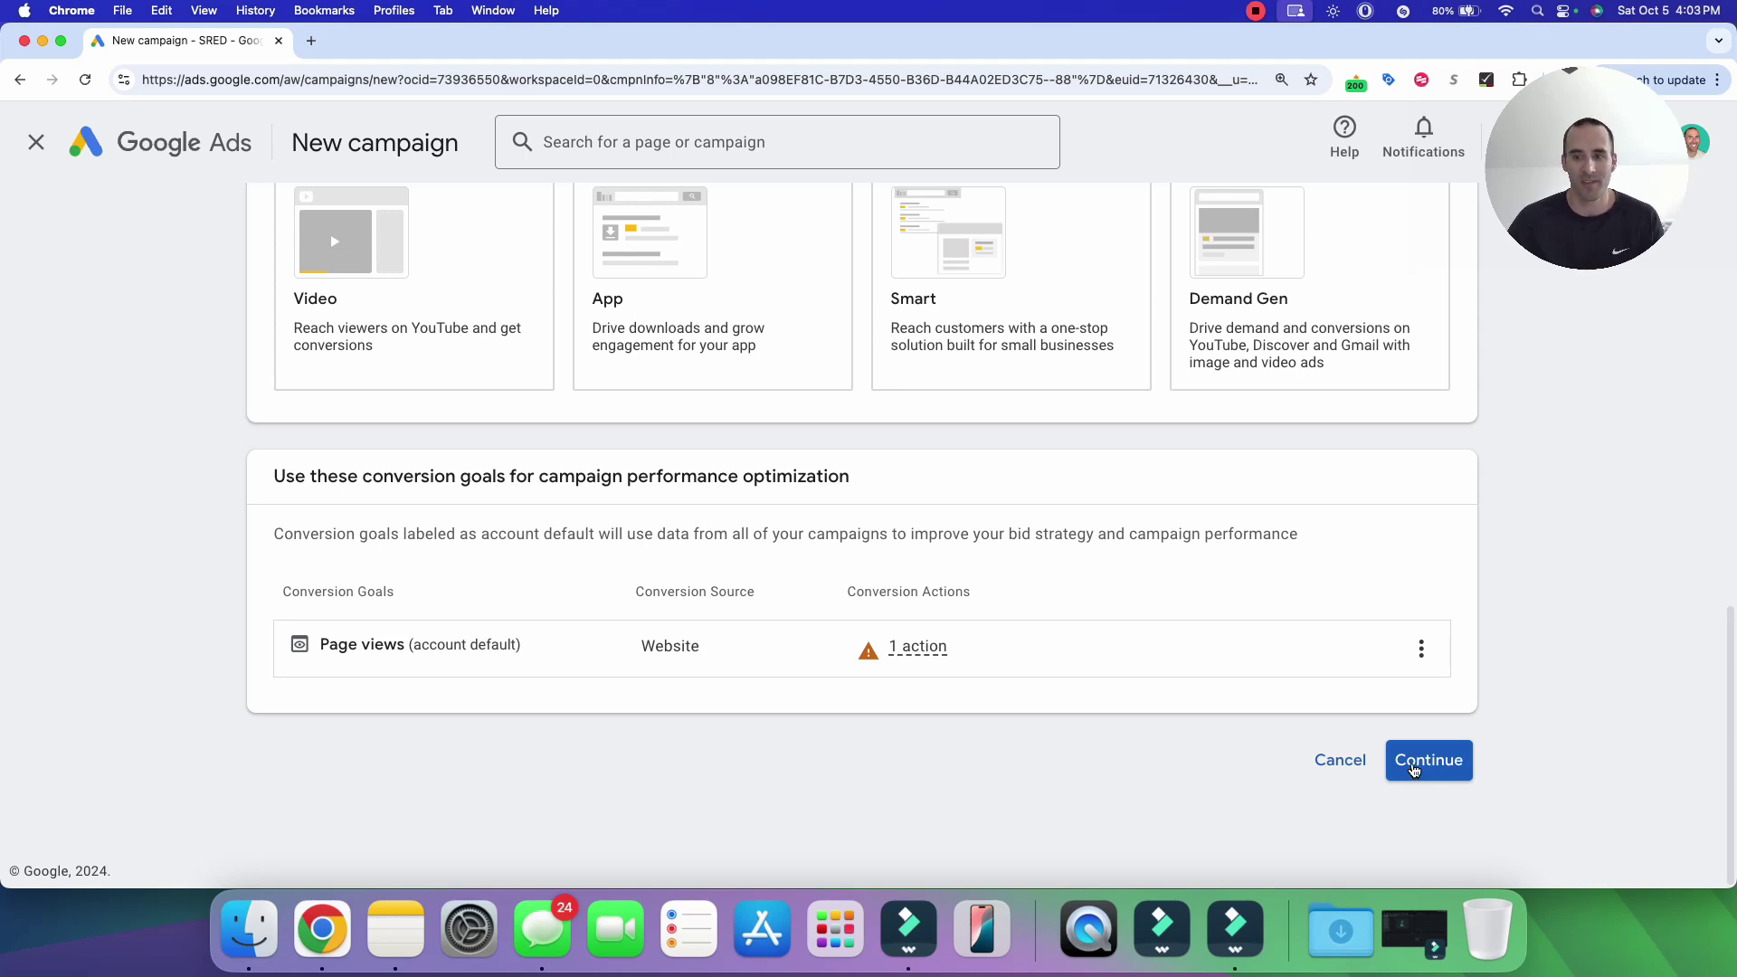
pyautogui.click(1415, 768)
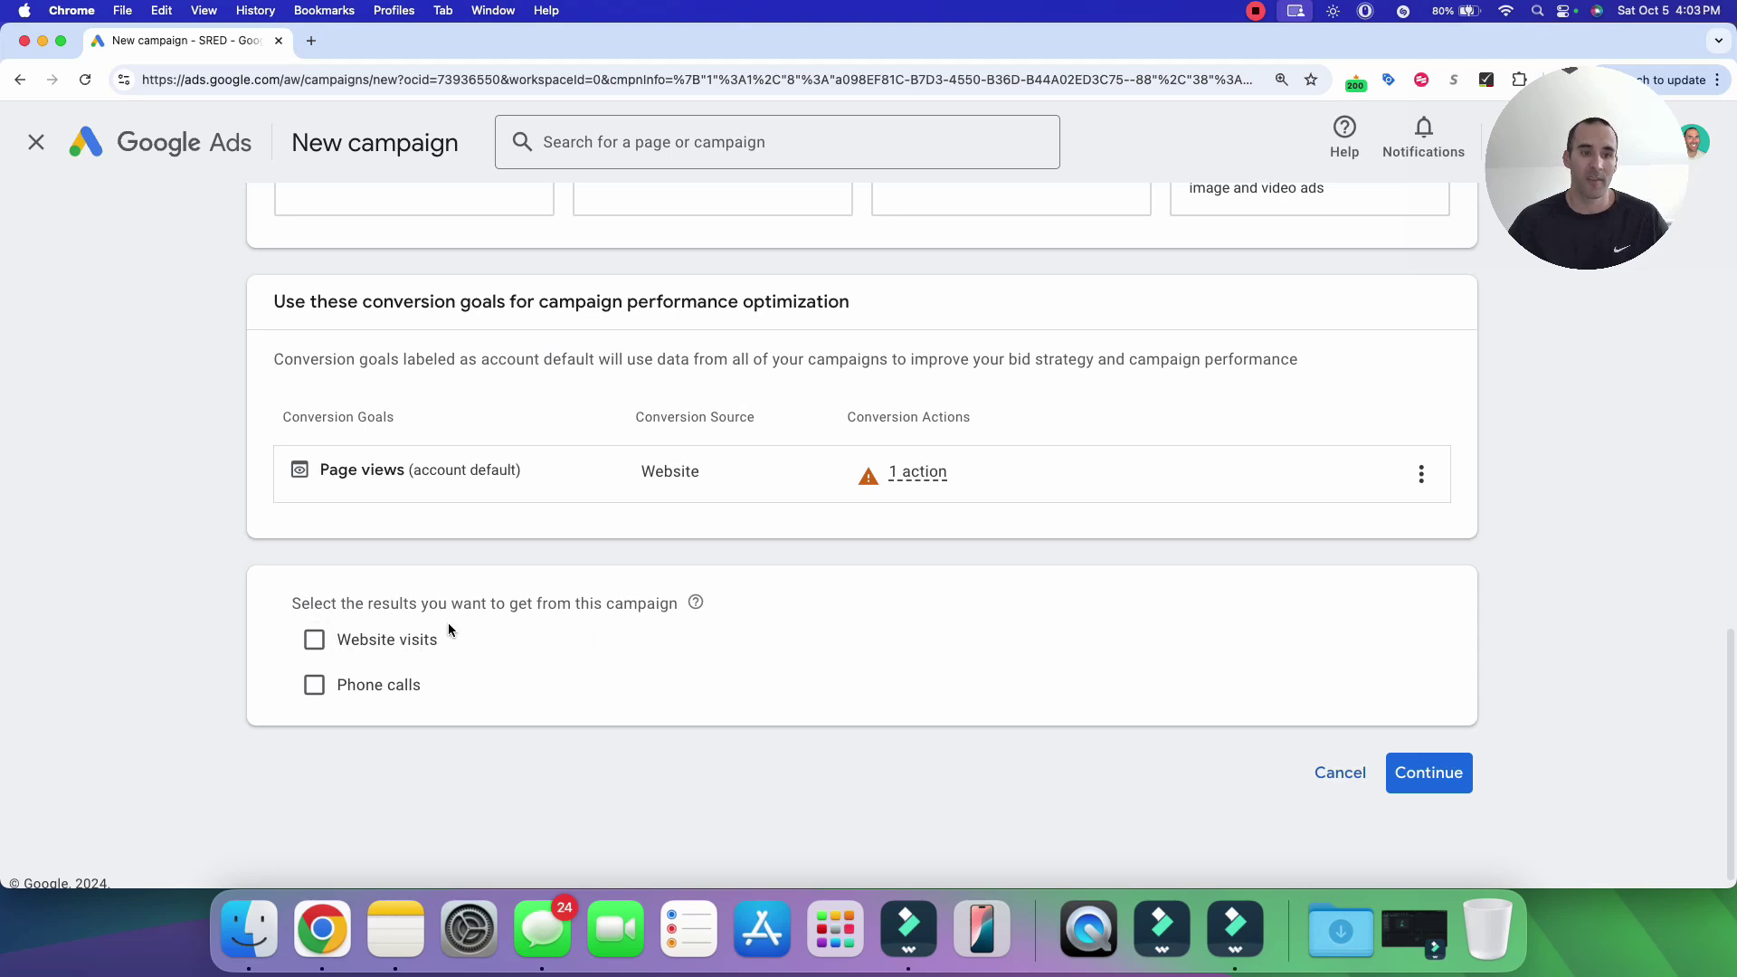
pyautogui.click(317, 640)
pyautogui.click(465, 693)
pyautogui.write('s')
pyautogui.press('BackSpace')
pyautogui.write('www.scottredgate.com')
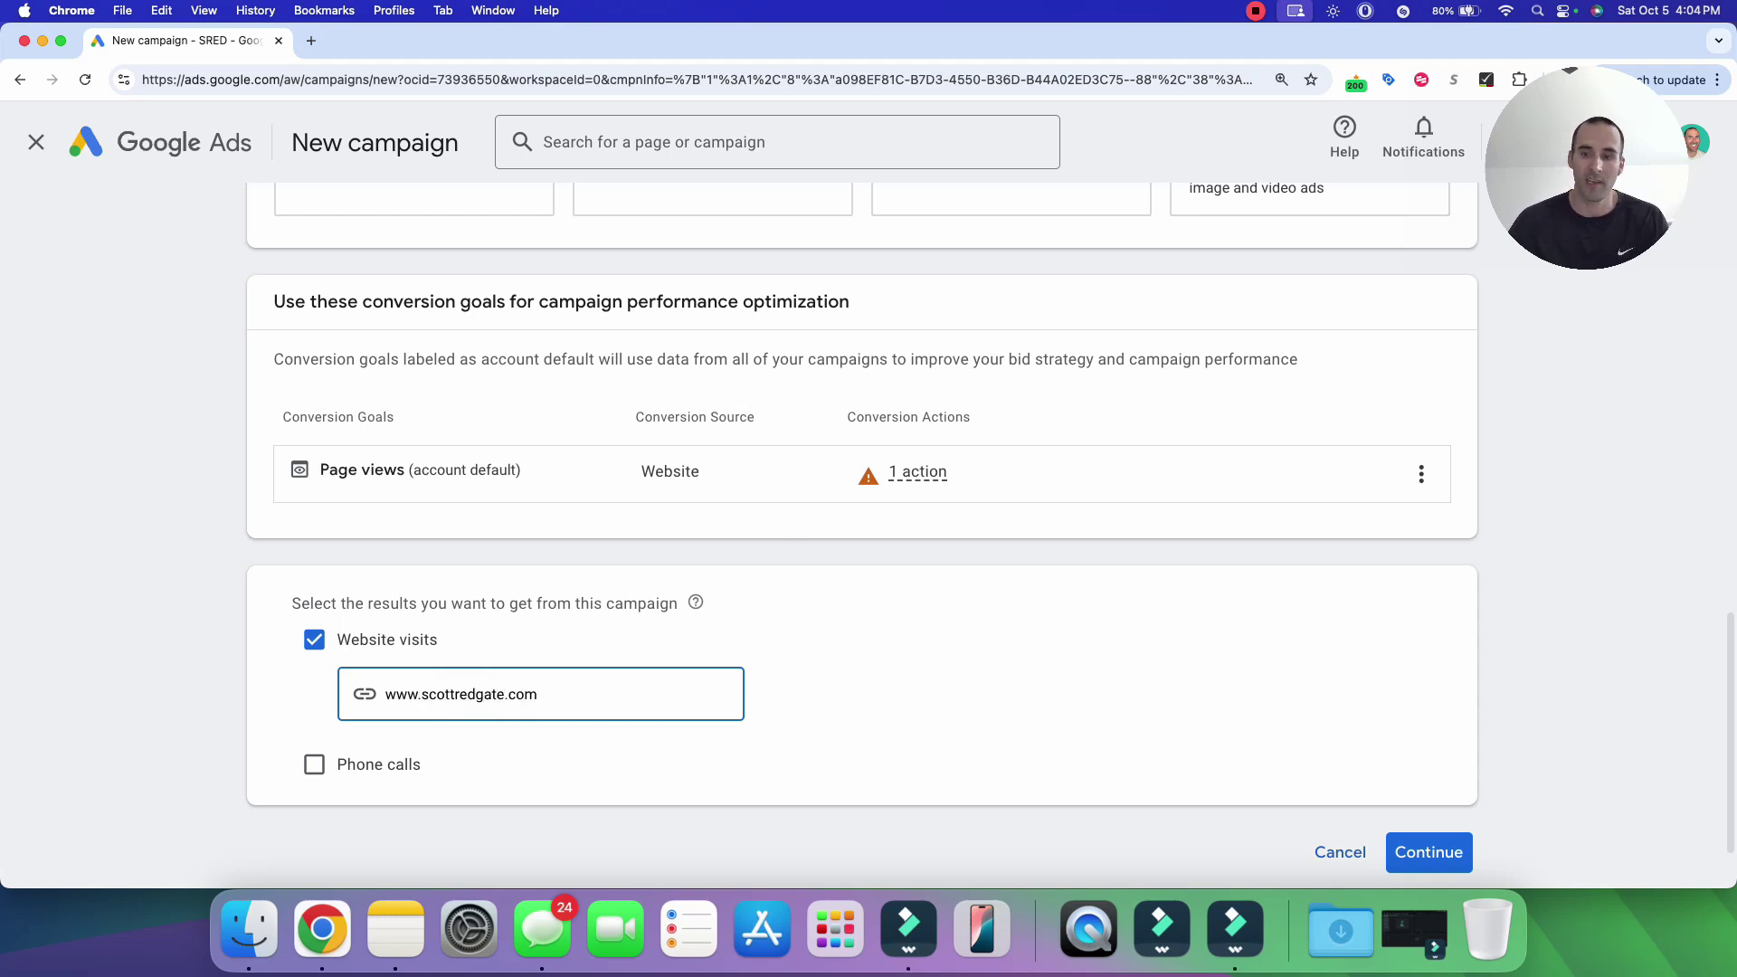
pyautogui.press('Tab')
# - Confirm the campaign name and continue to the bidding settings
pyautogui.scroll(-4, 600, 431)
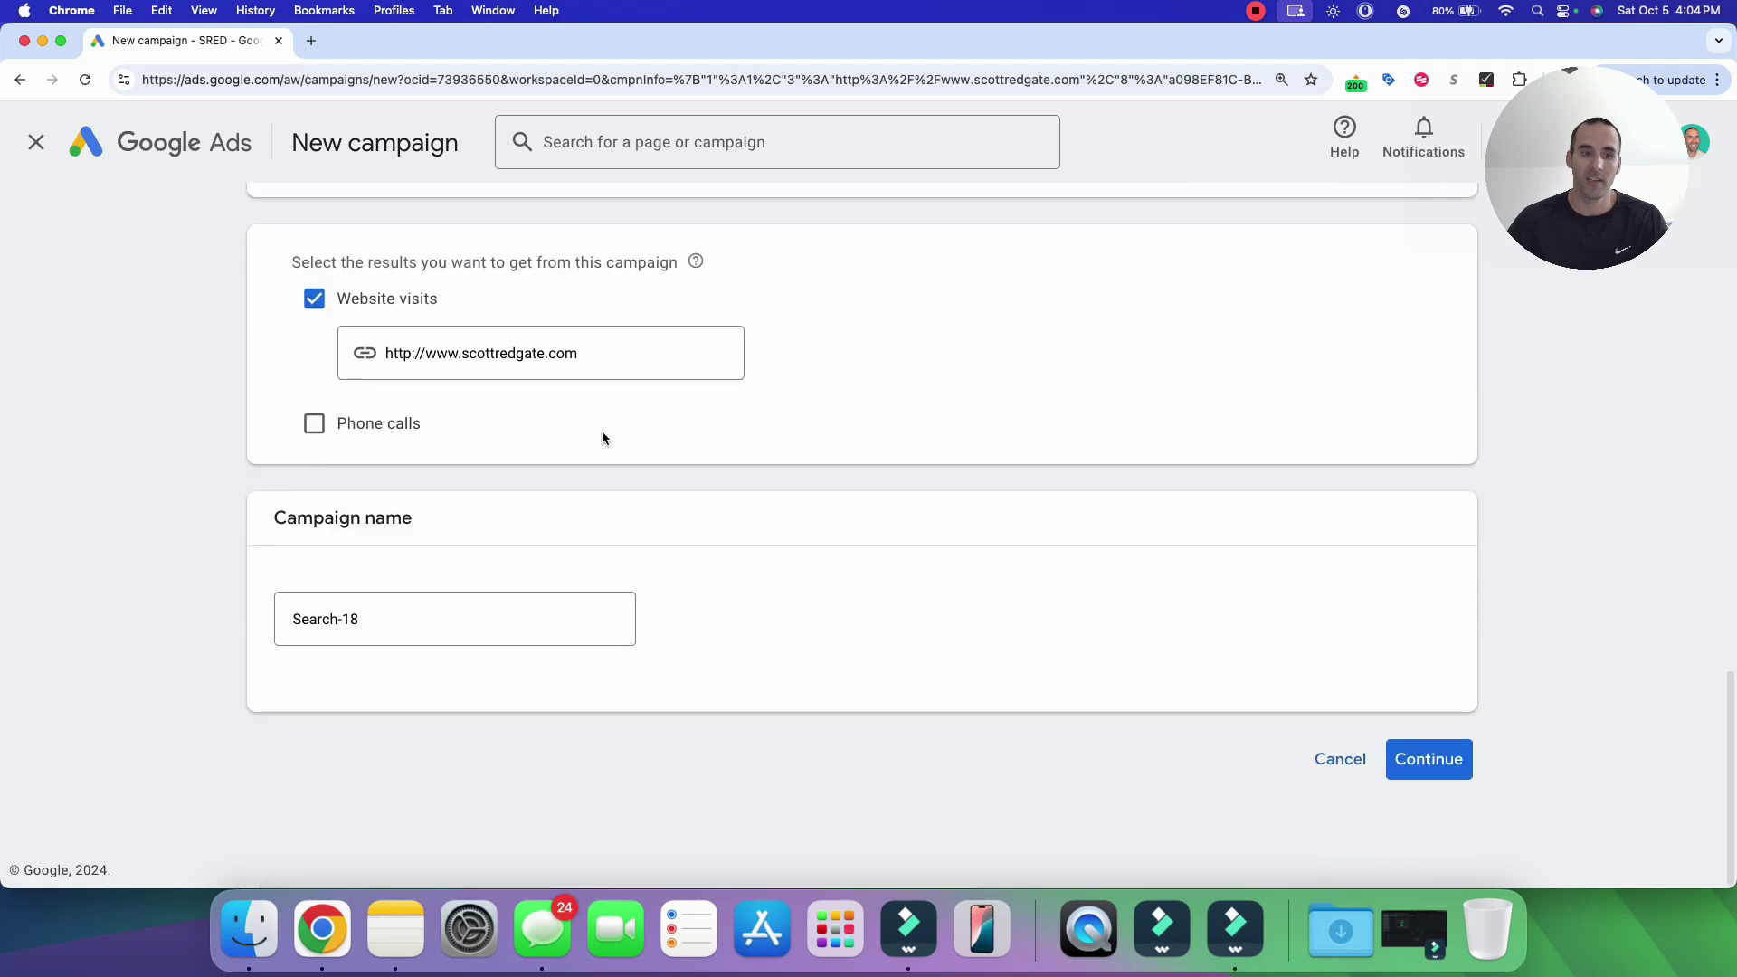
pyautogui.tripleClick(387, 620)
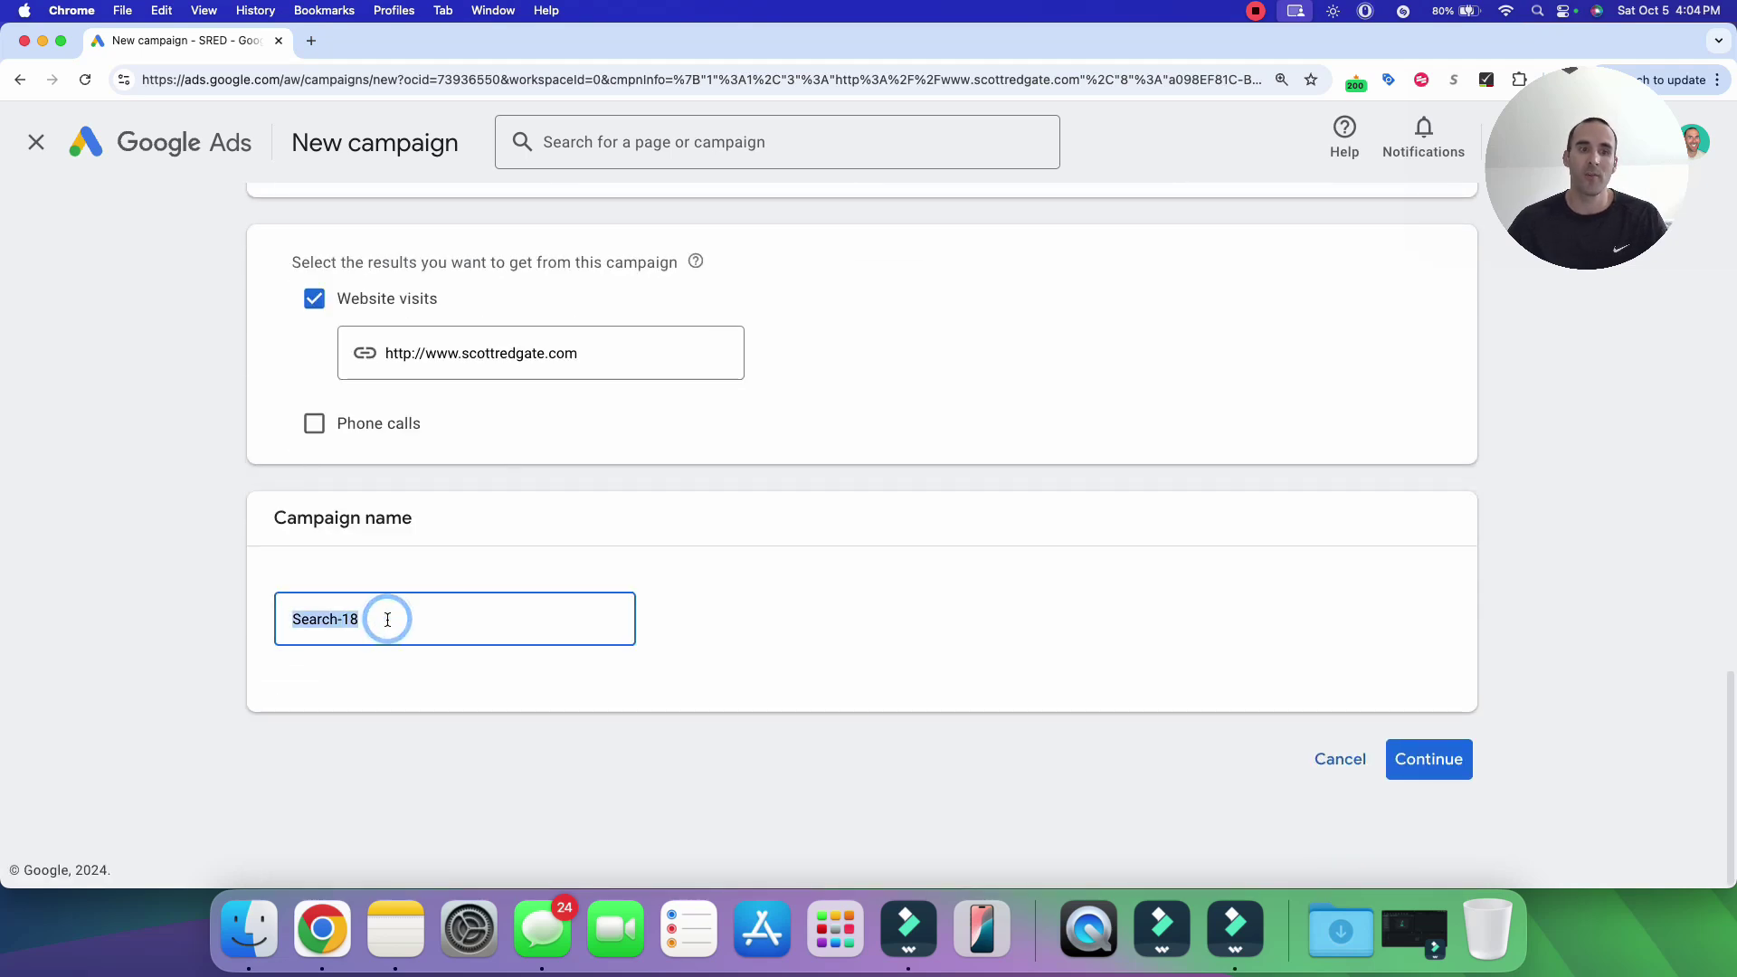
pyautogui.press('Return')
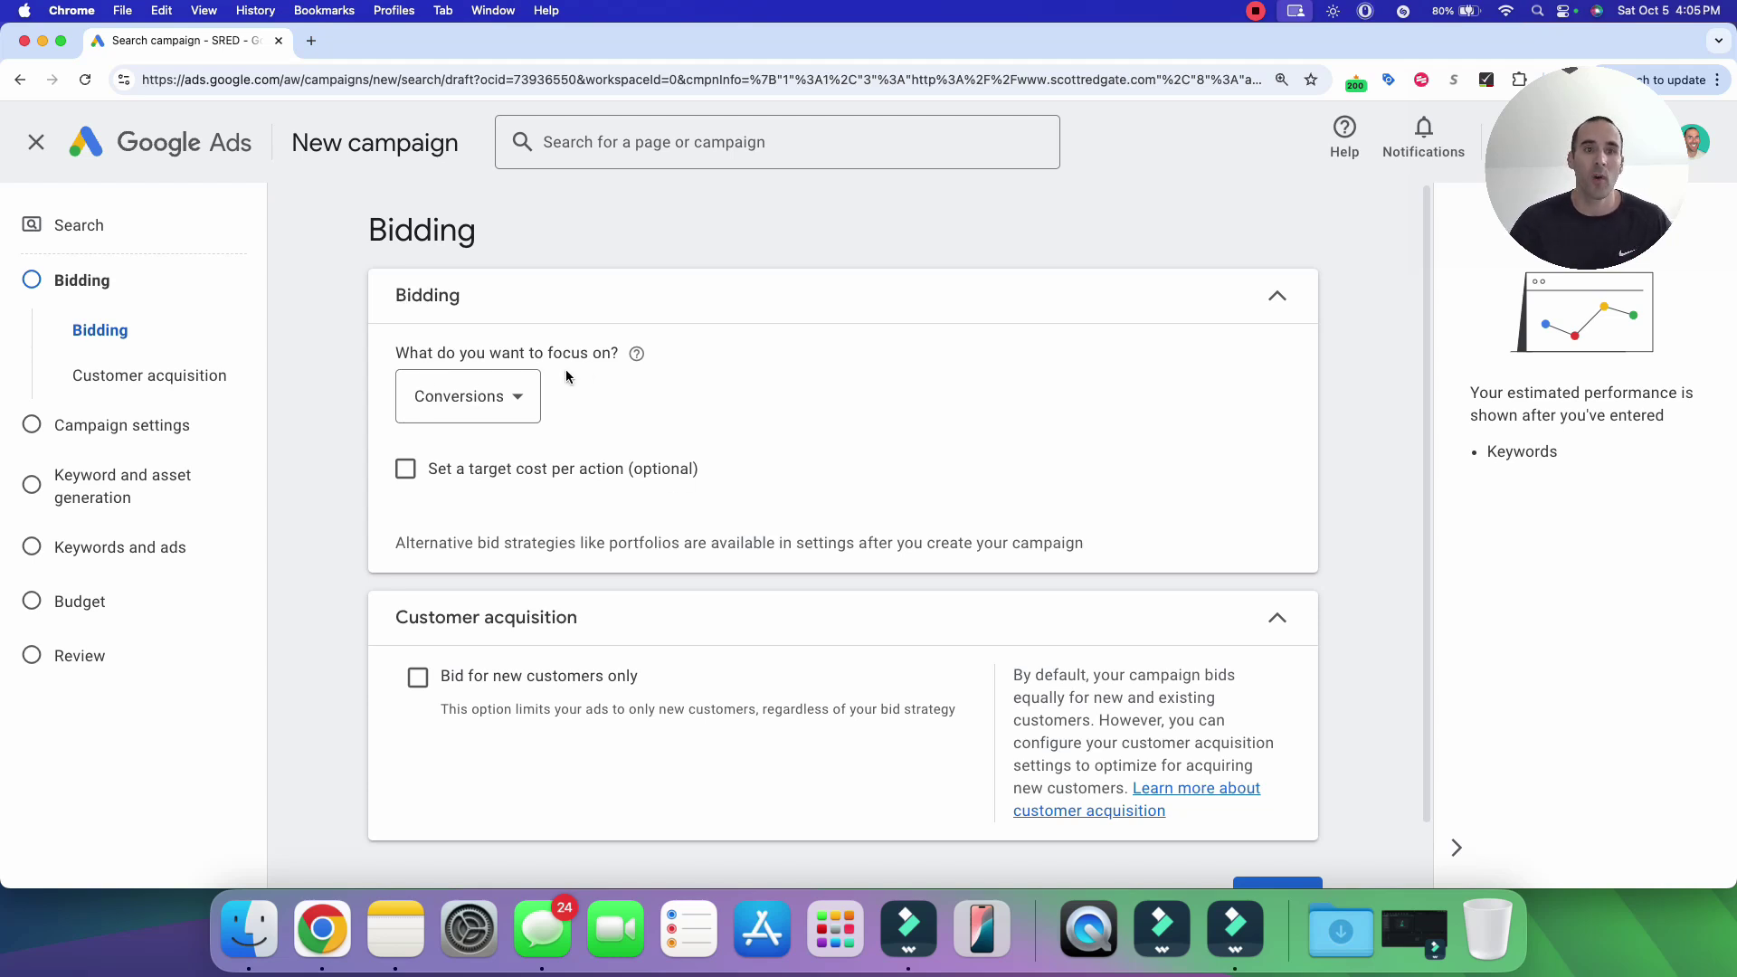
# - Focus bidding on Clicks with a maximum CPC bid limit of $.25, and continue to the campaign settings
pyautogui.click(484, 403)
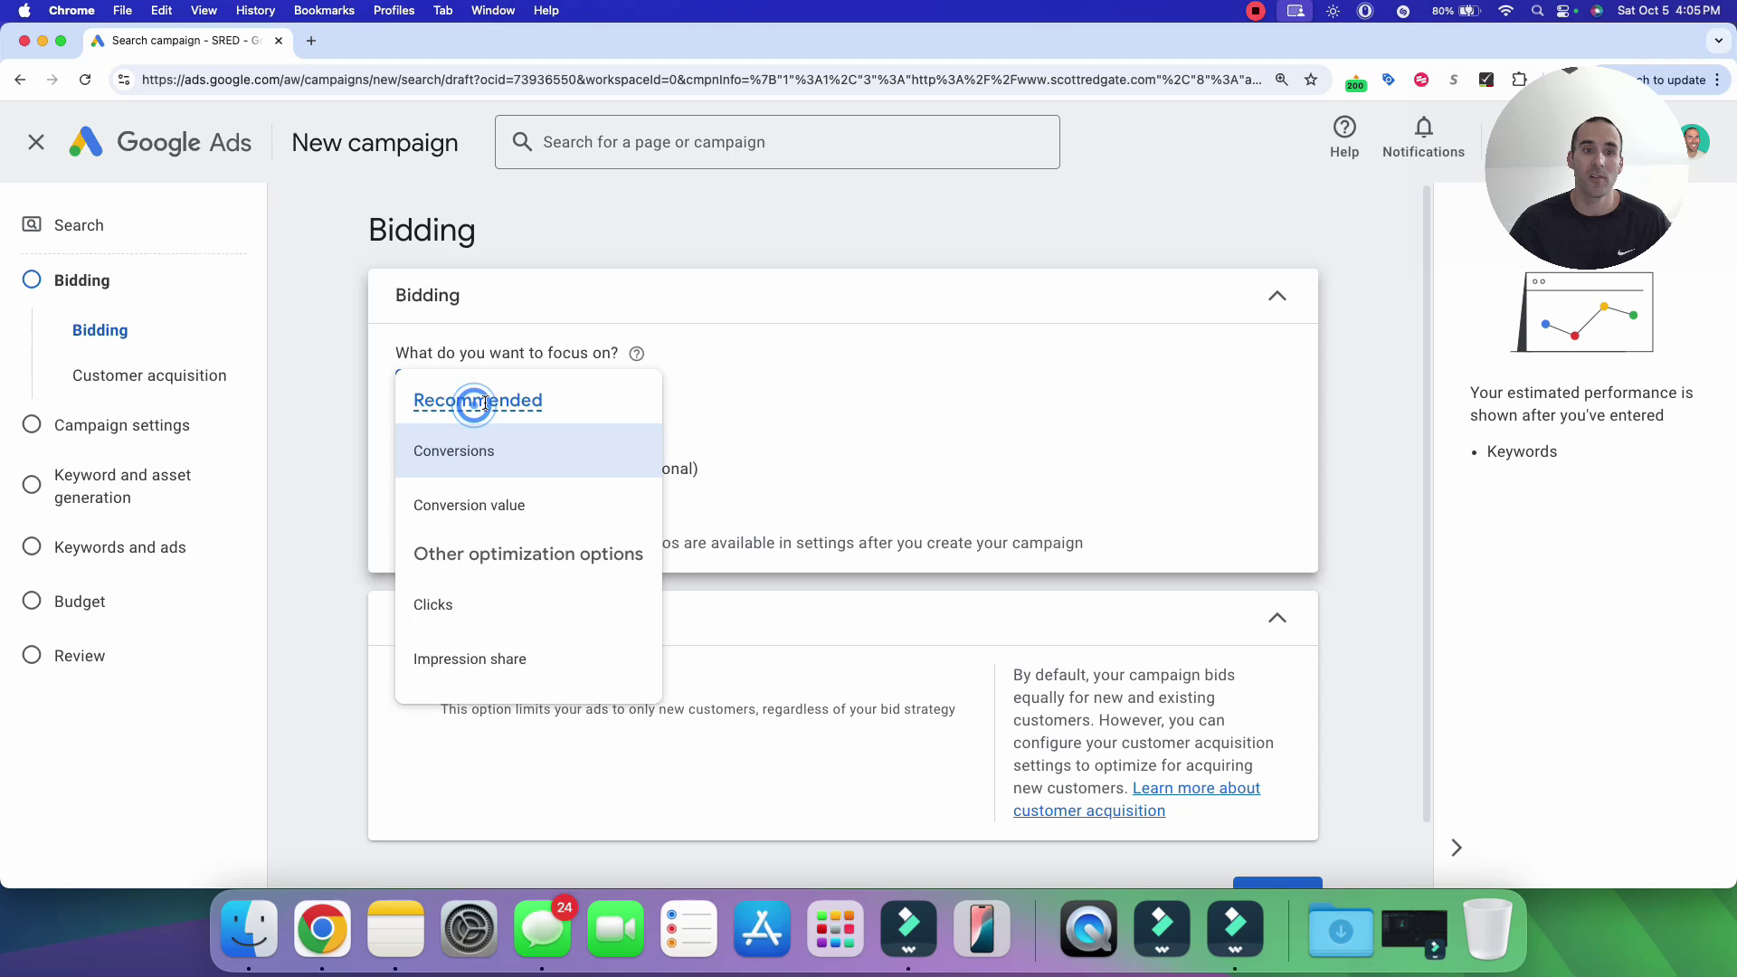
pyautogui.click(458, 605)
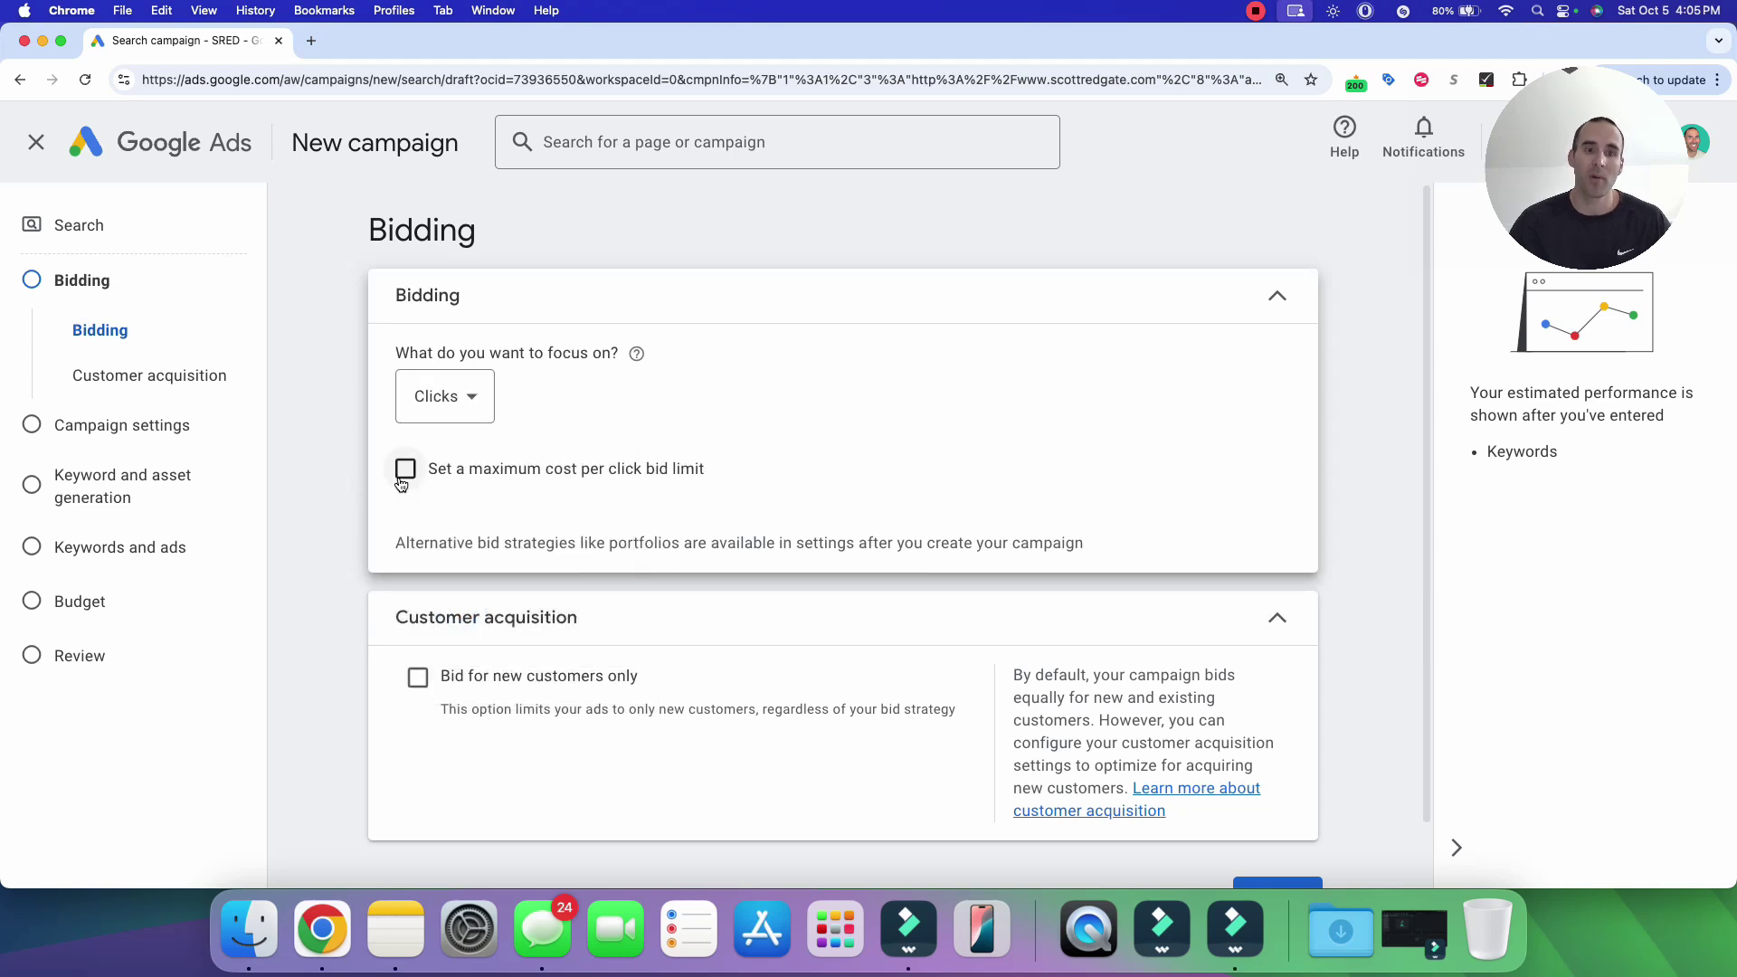
pyautogui.click(433, 477)
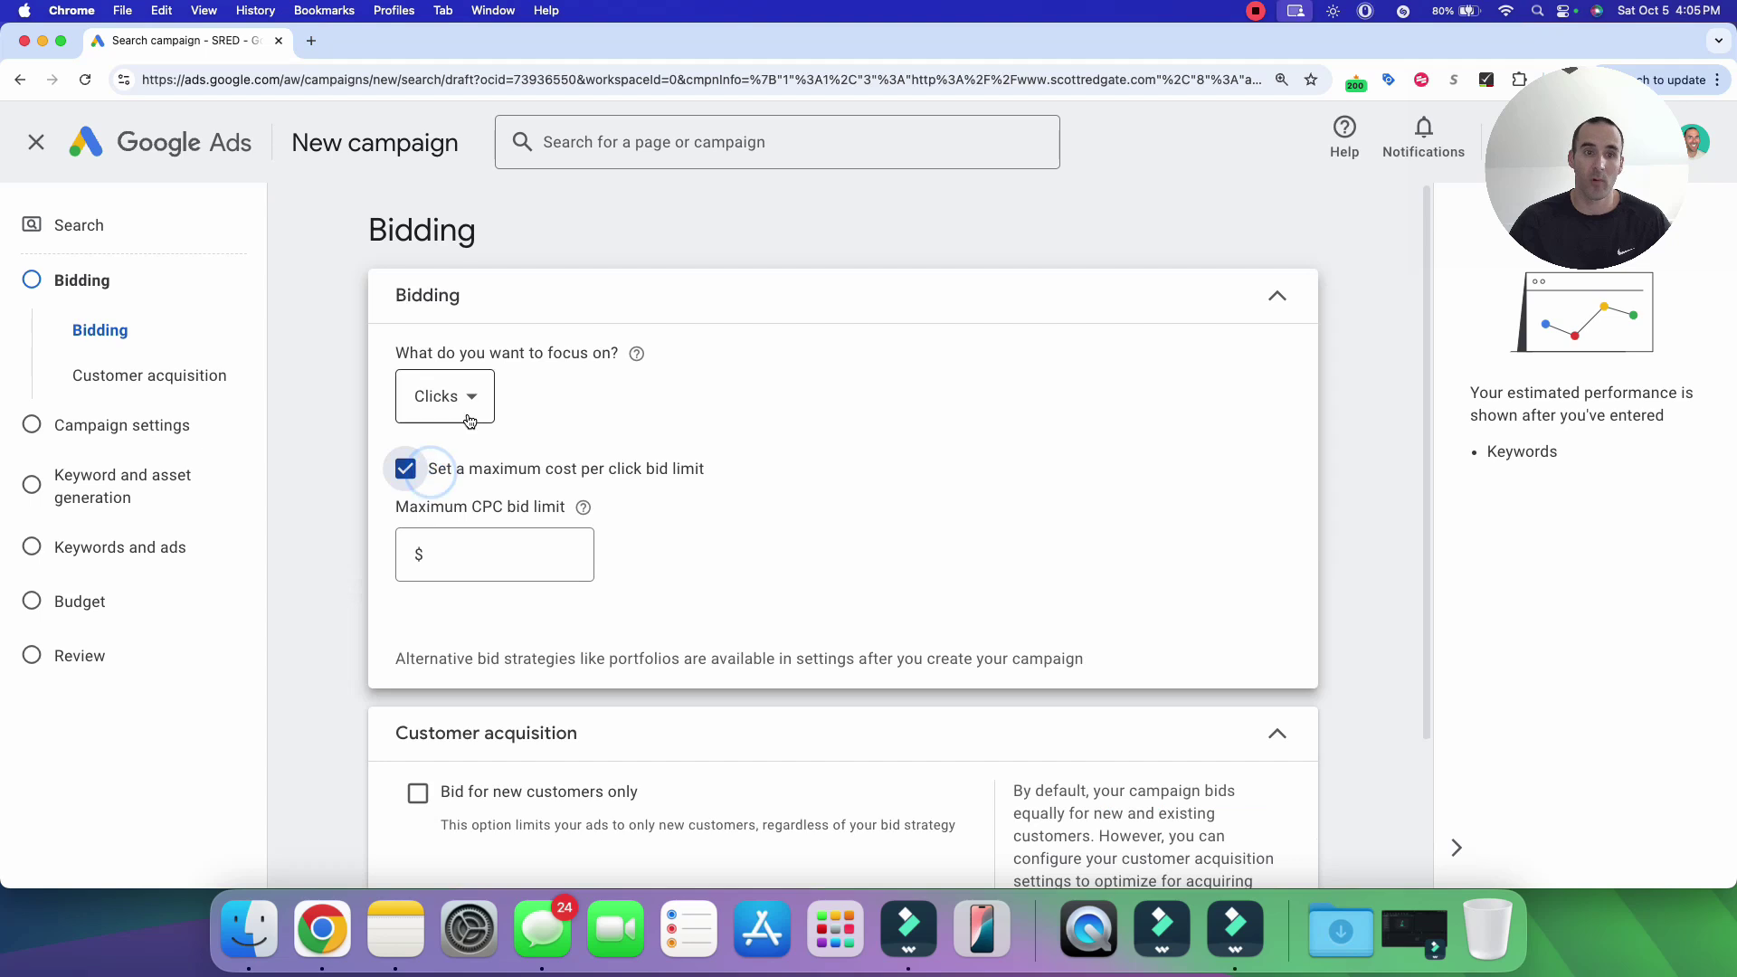
pyautogui.click(510, 558)
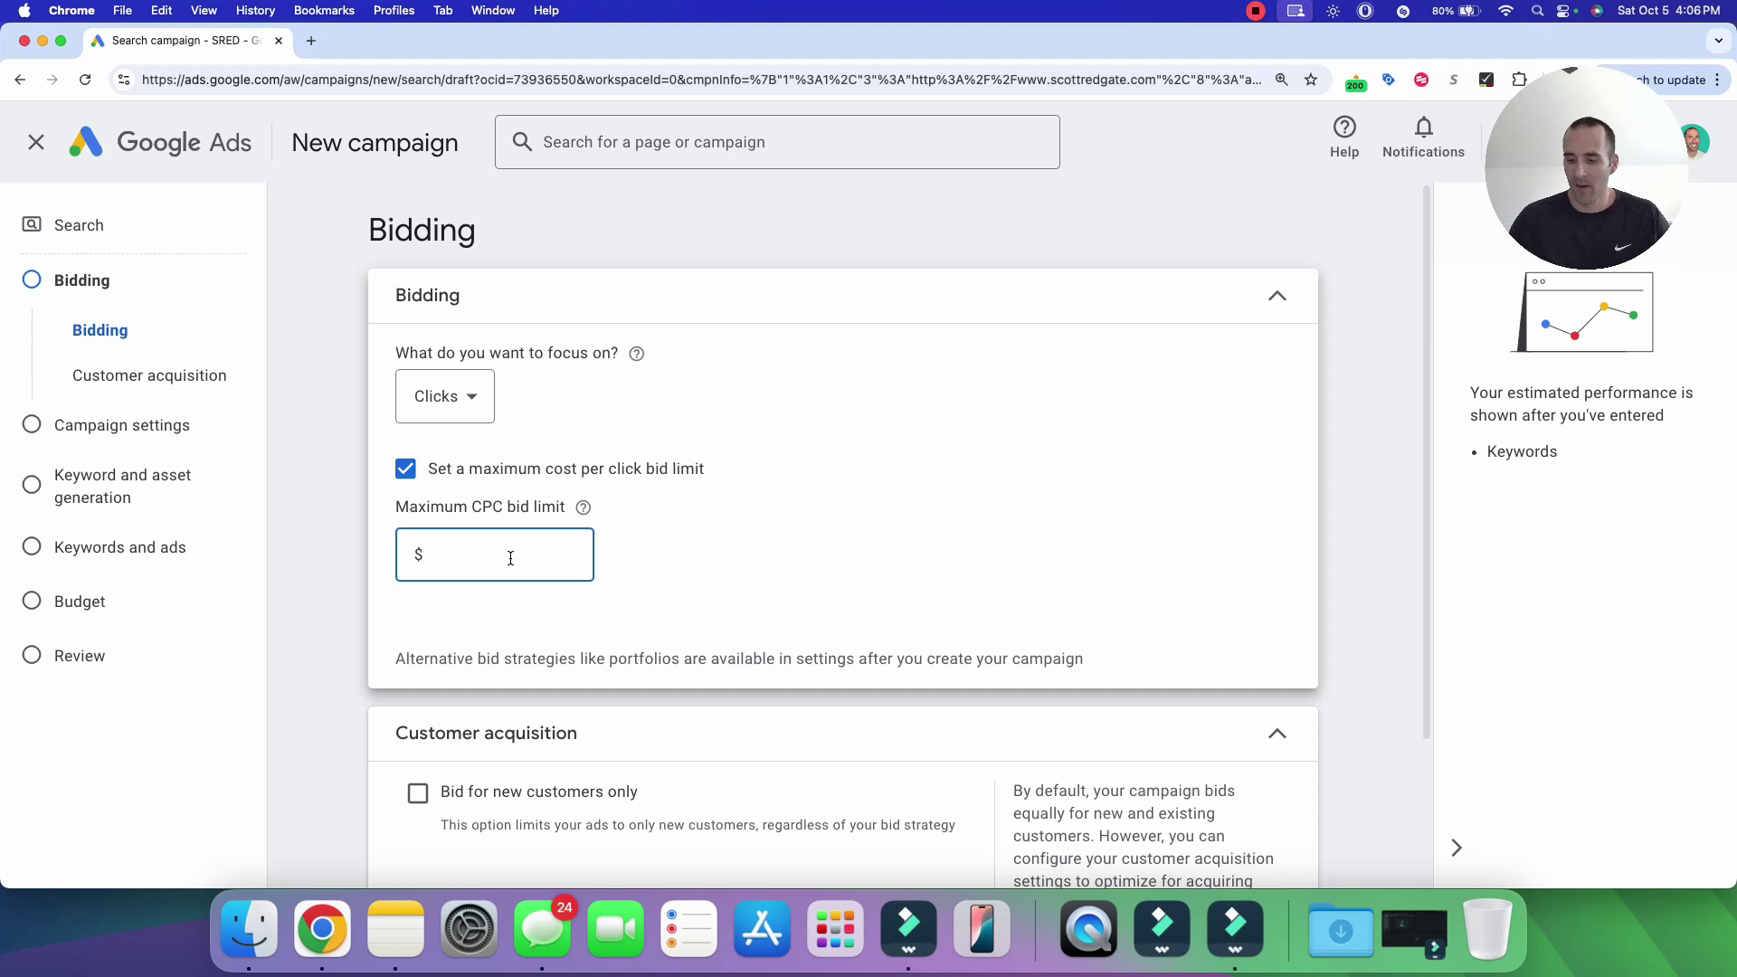
pyautogui.write('25')
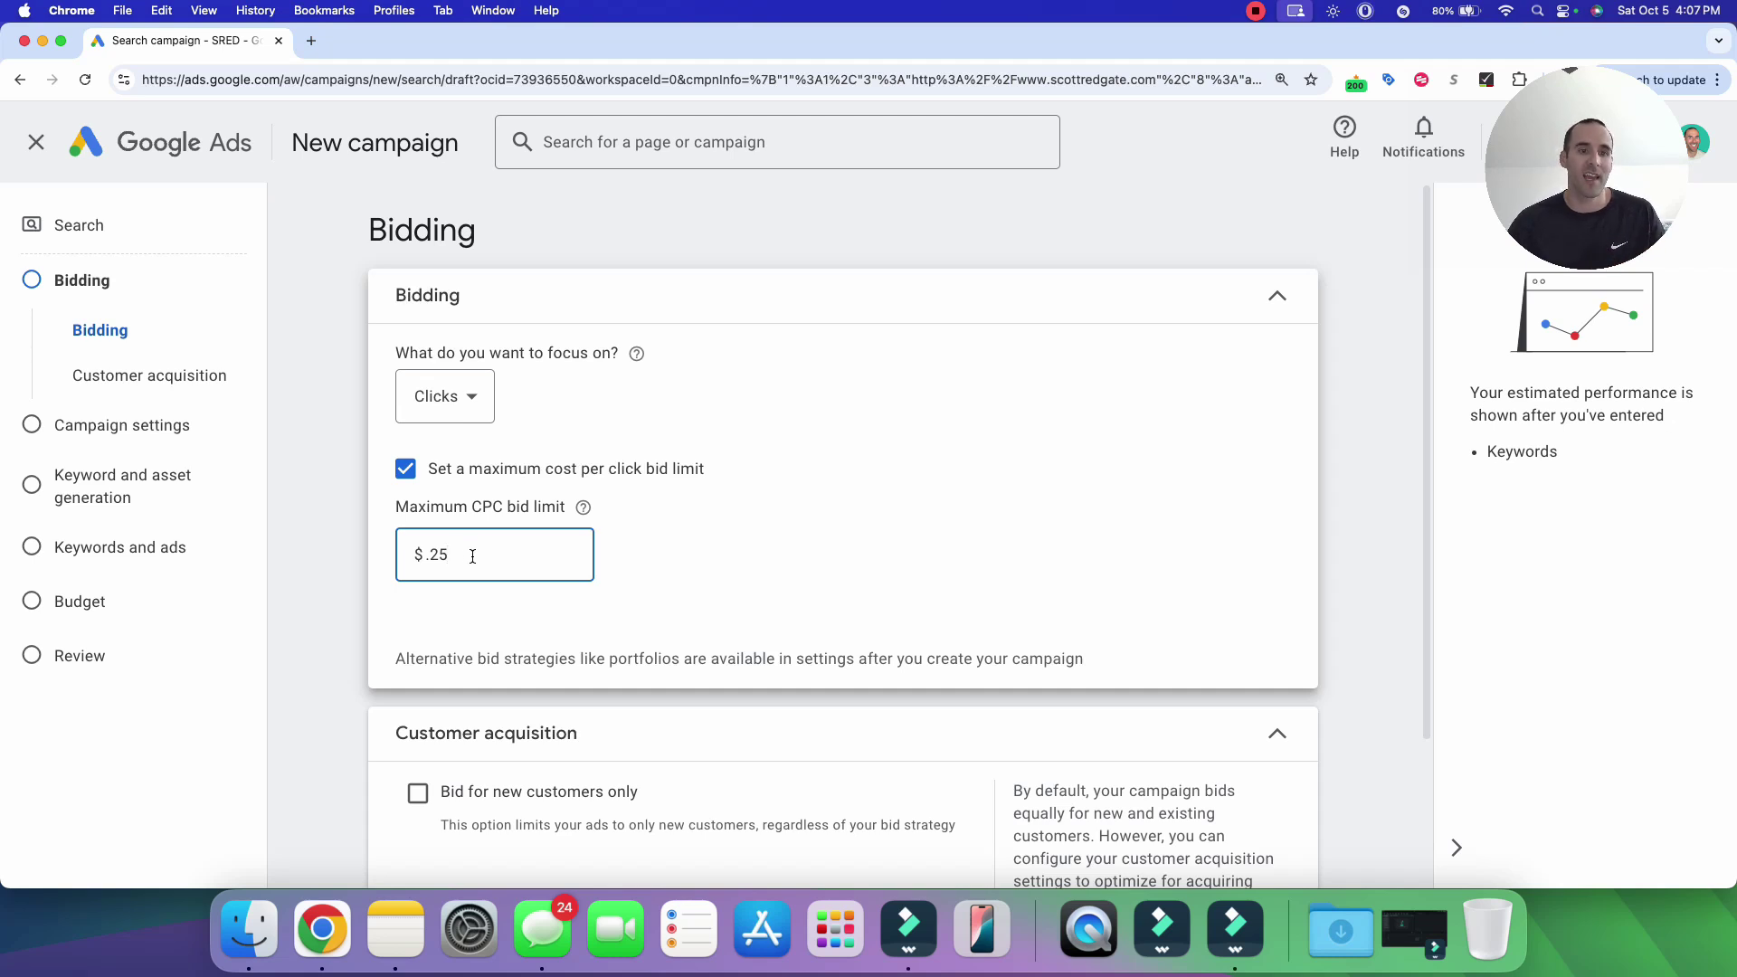
pyautogui.scroll(-3, 476, 559)
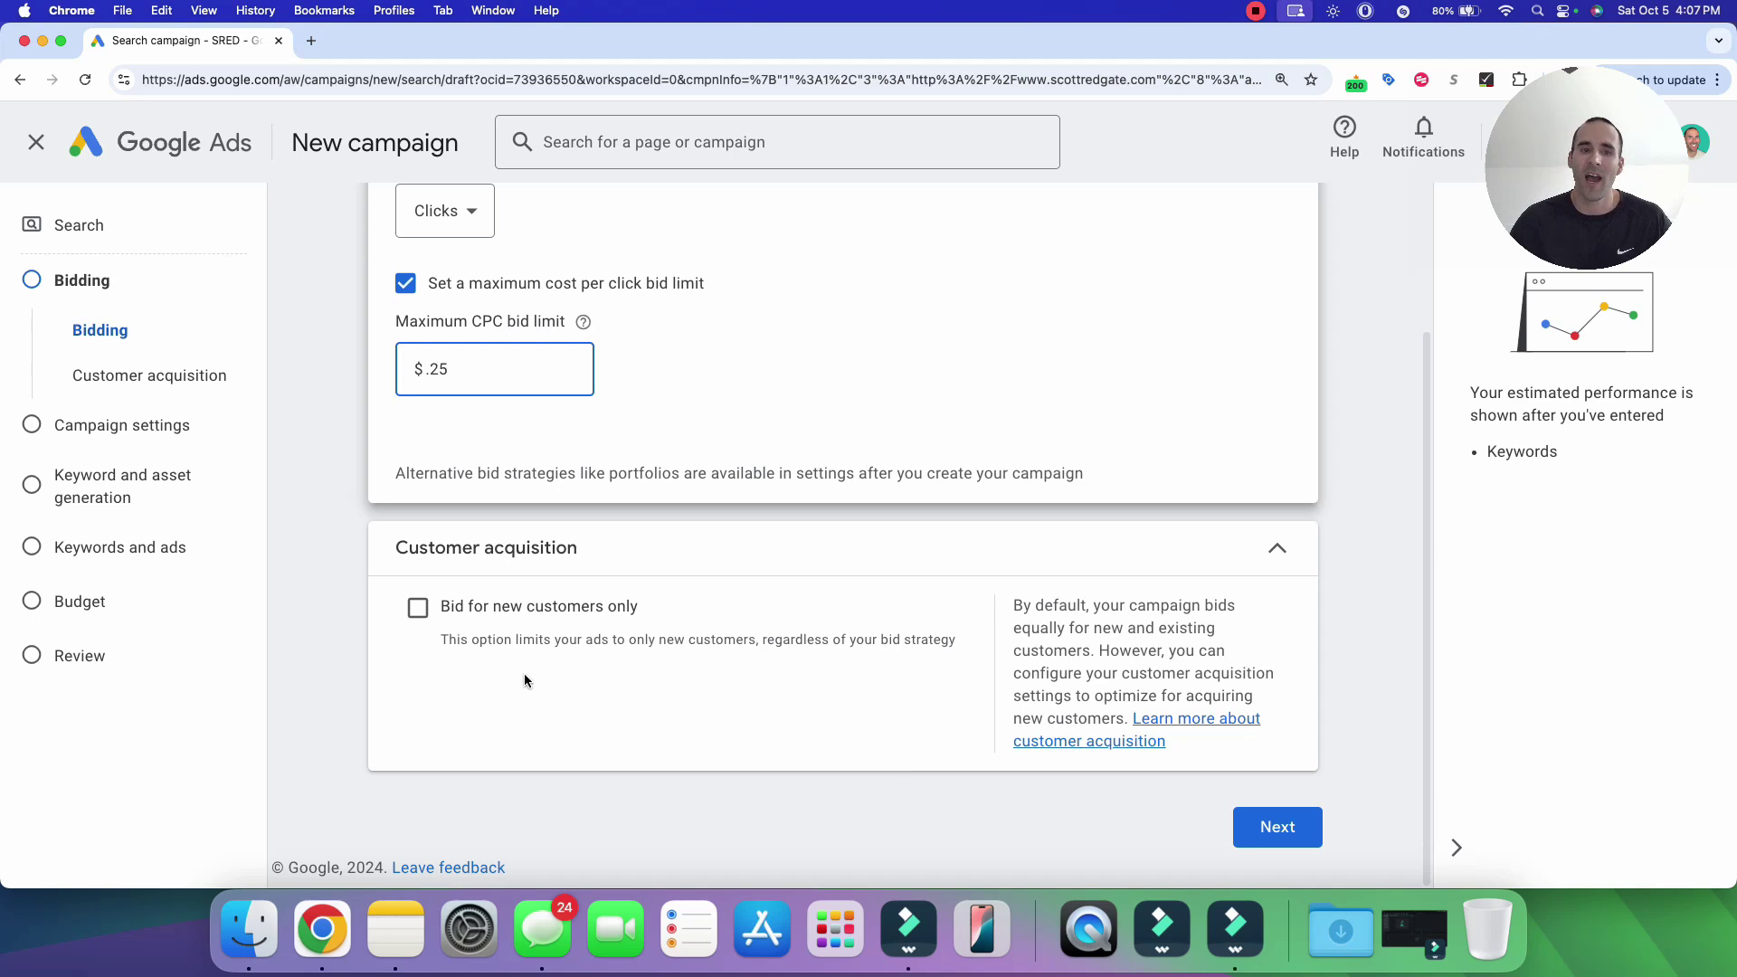
pyautogui.click(1300, 842)
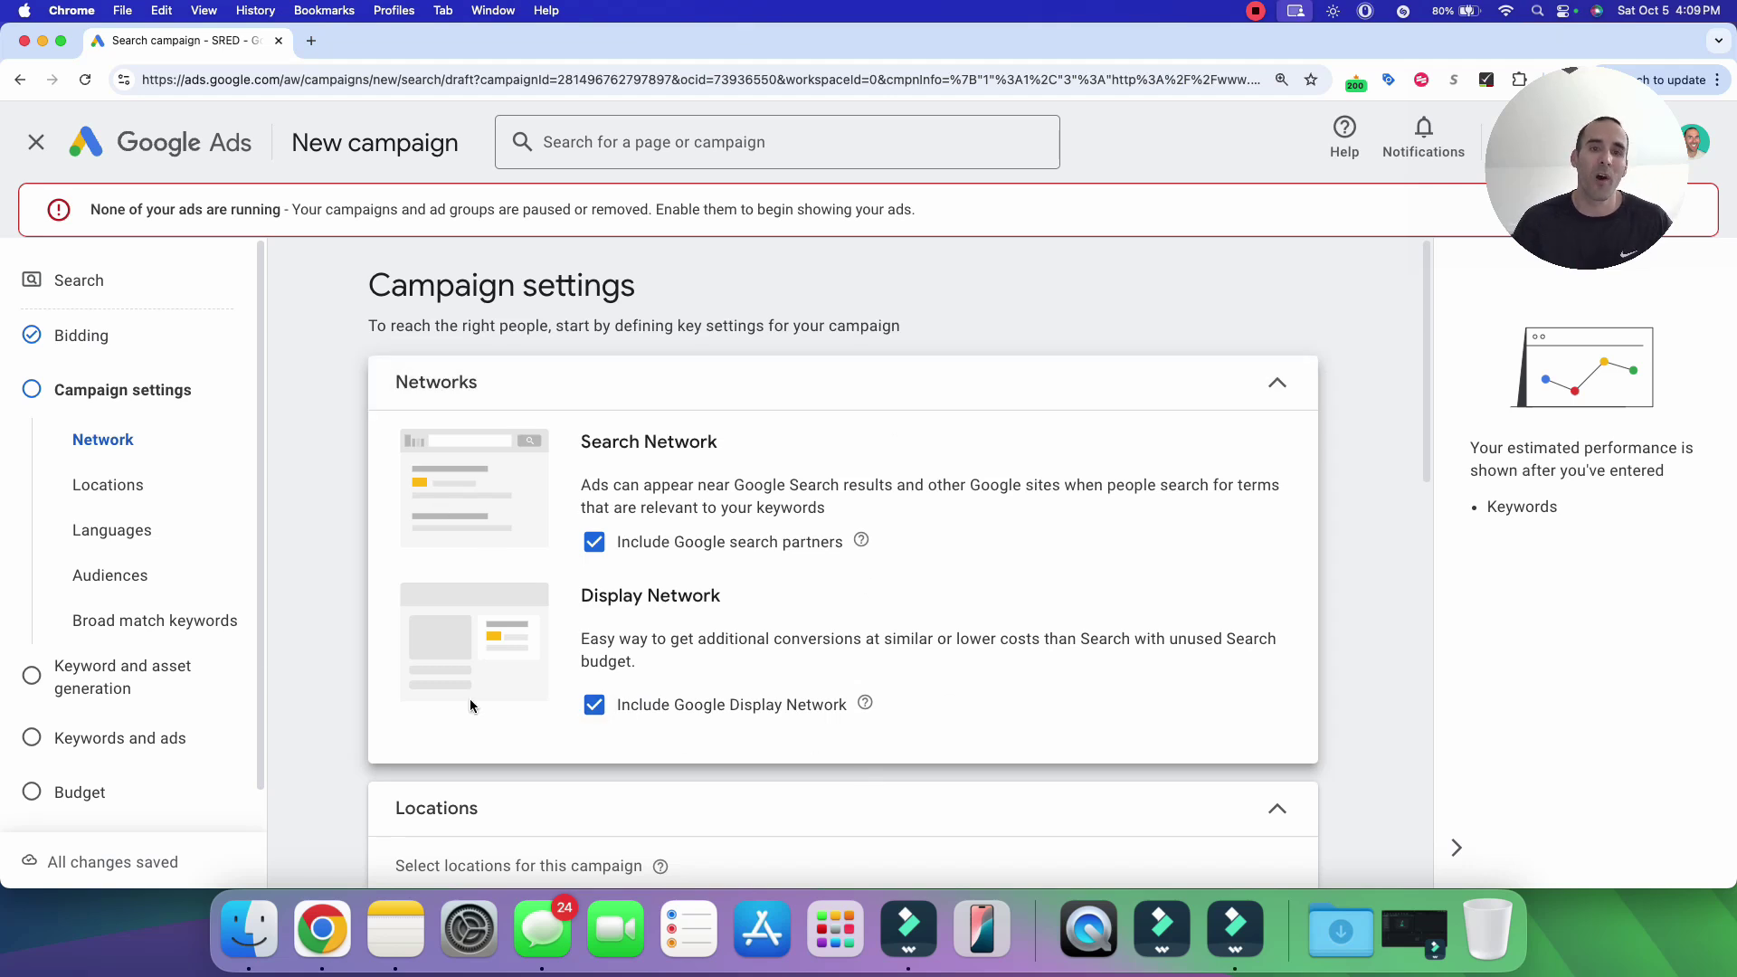
# - Exclude the Google Display Network from the campaign and set its target location to United States
pyautogui.click(592, 707)
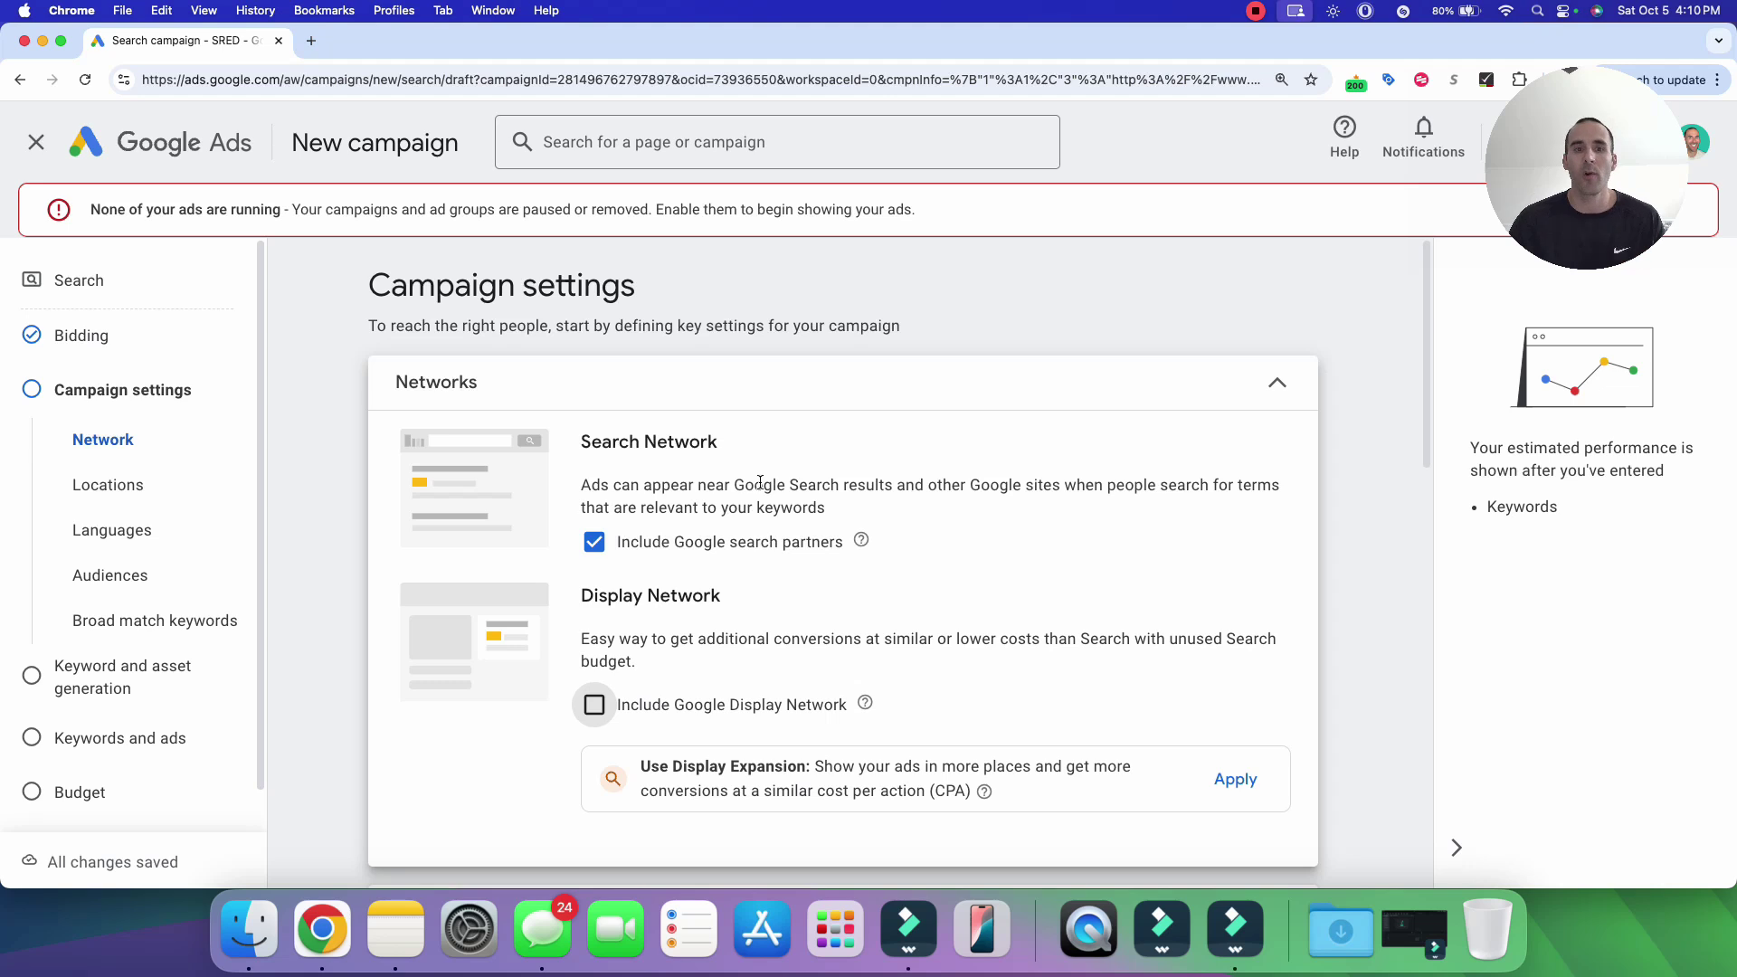
pyautogui.scroll(-4, 715, 548)
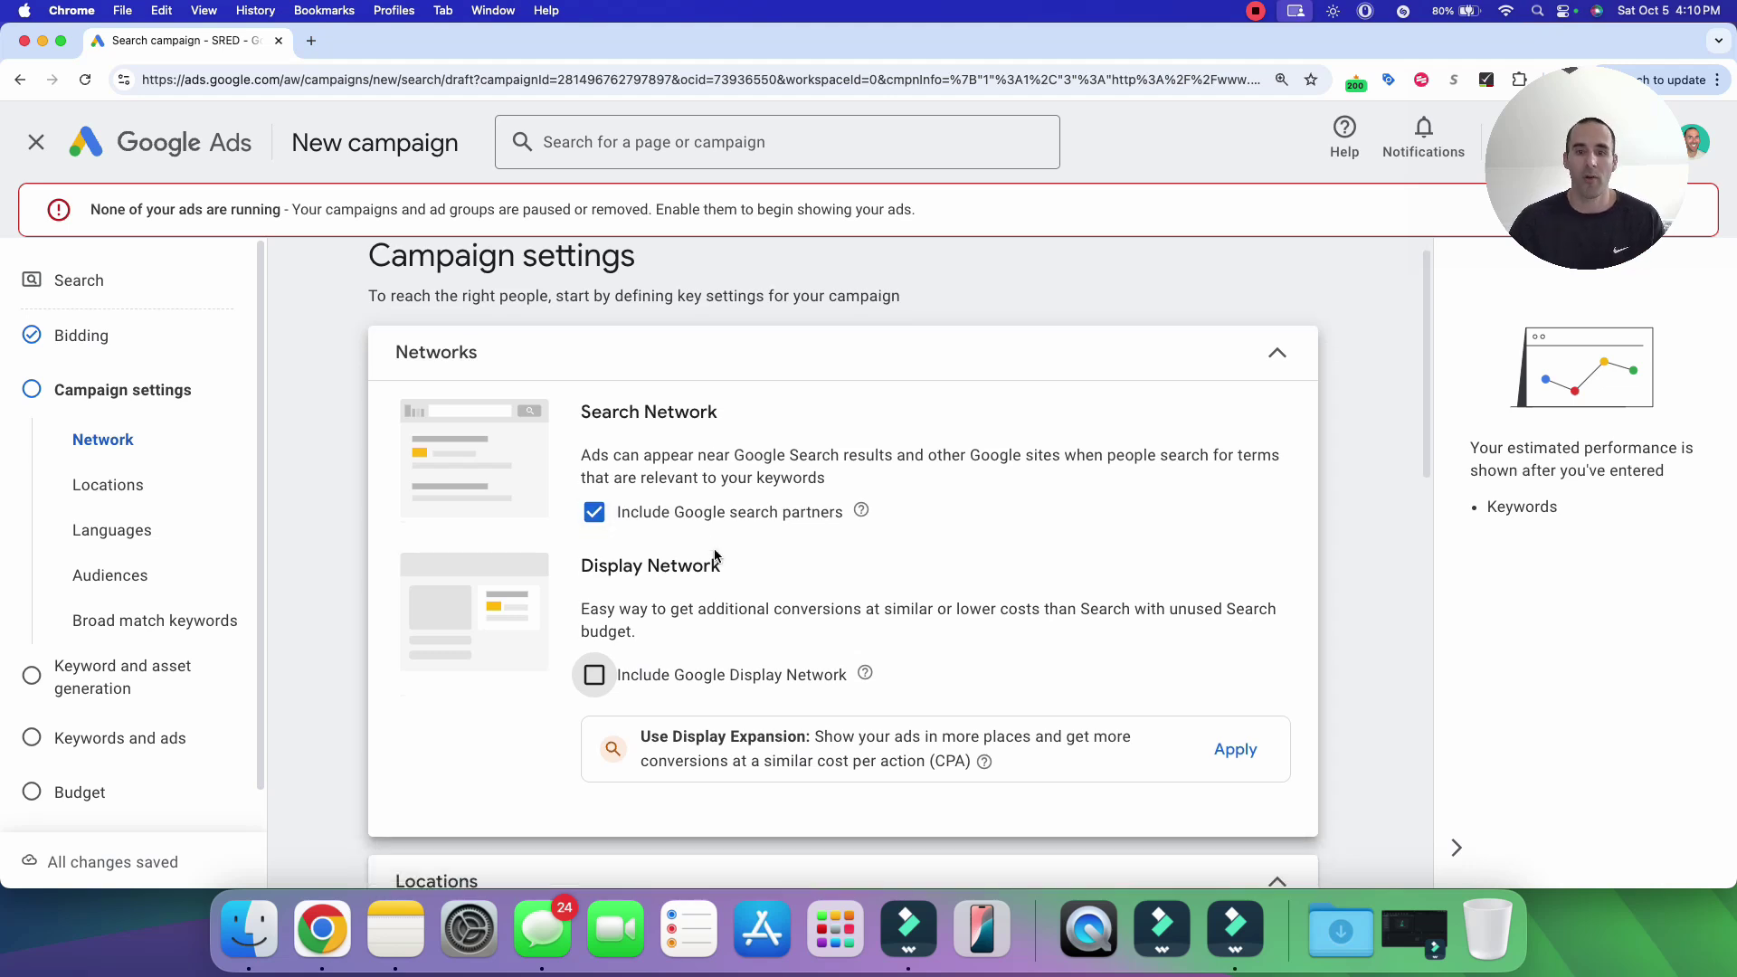
pyautogui.scroll(-8, 715, 541)
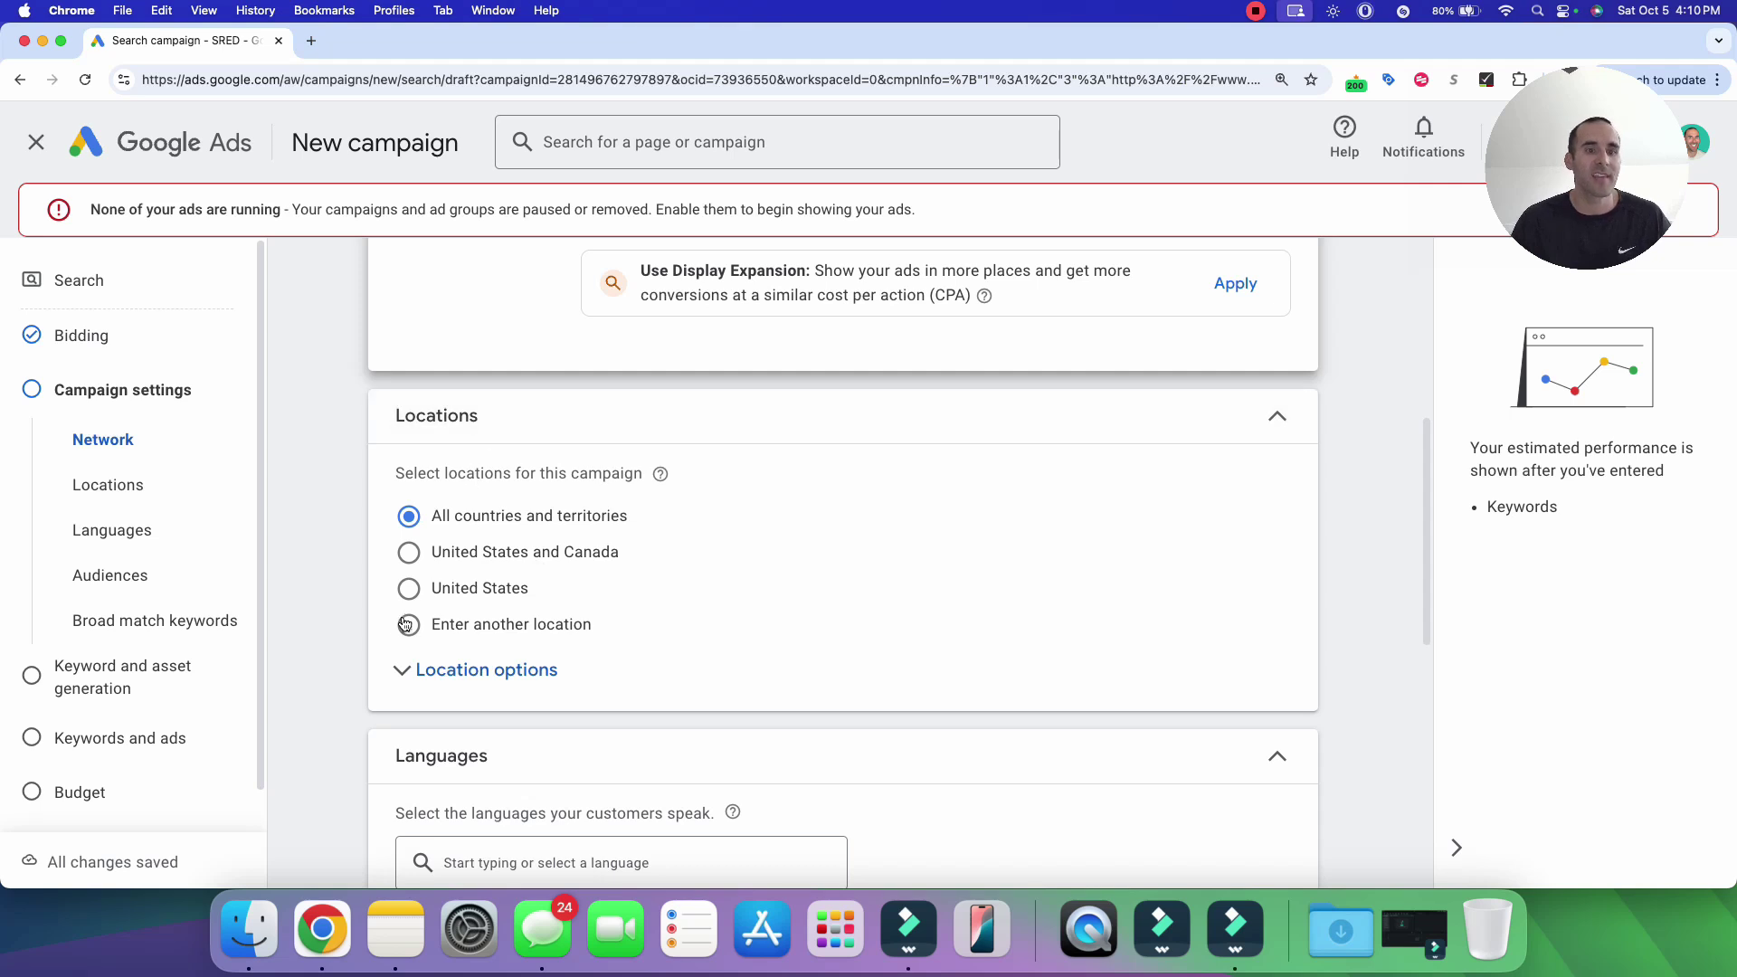
pyautogui.click(409, 590)
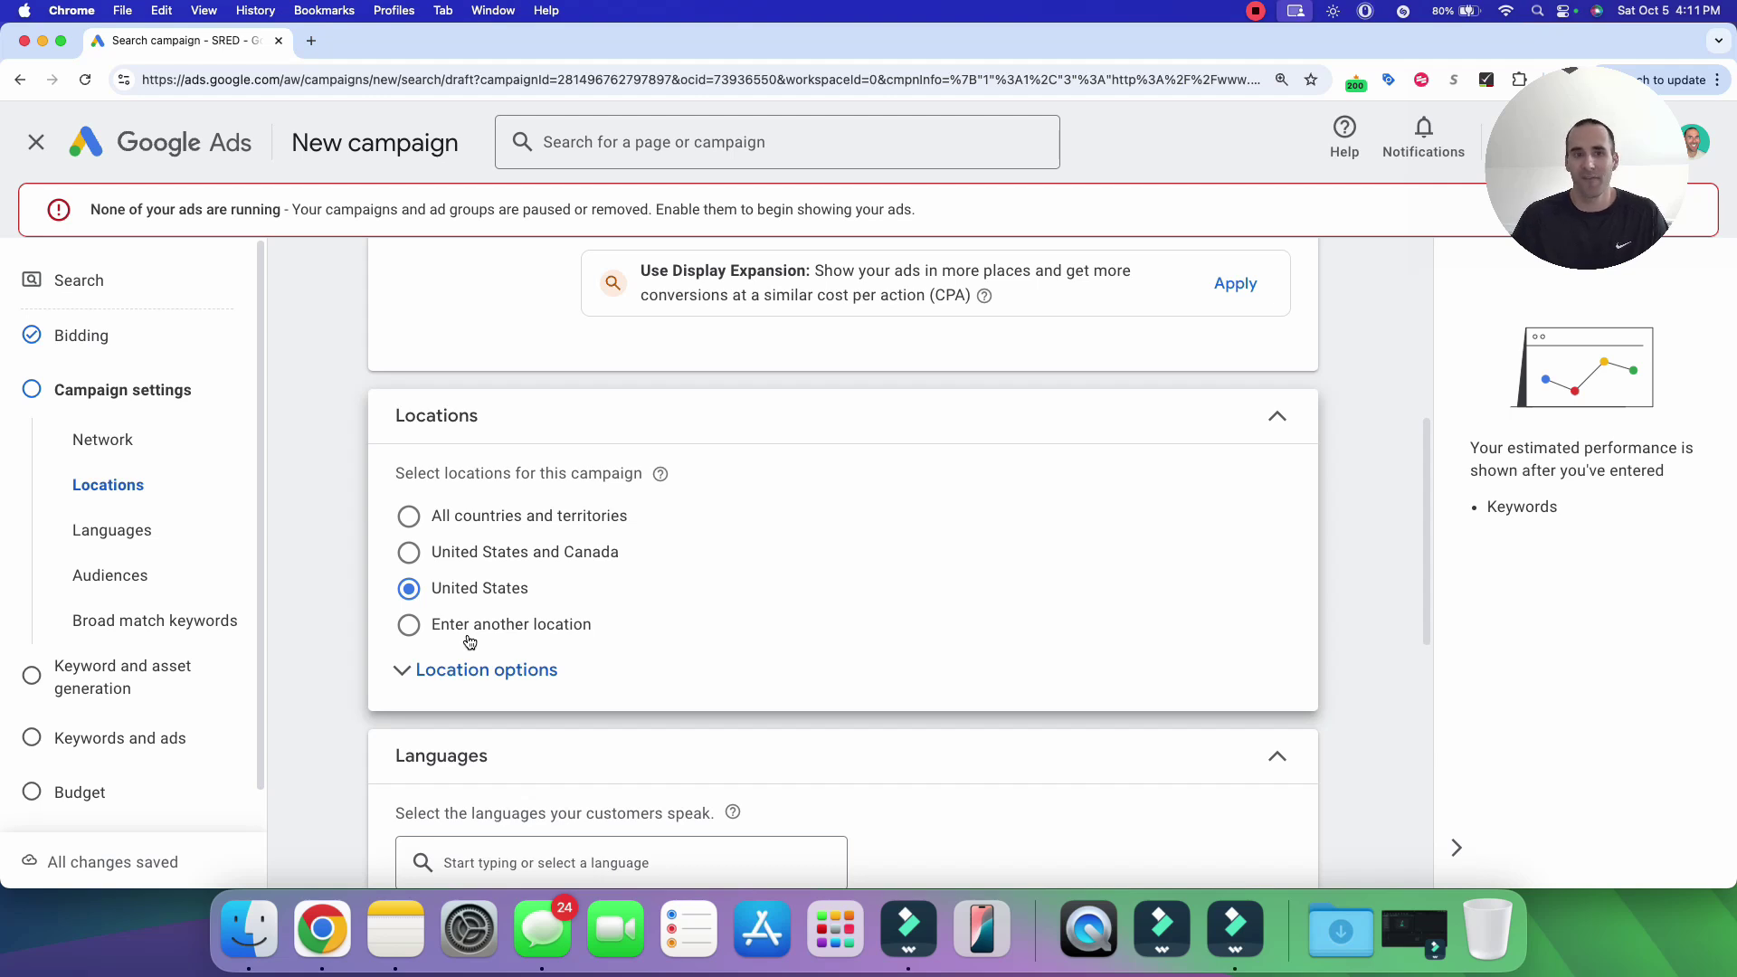
# - Set the location options to Presence: People in or regularly in your included locations
pyautogui.click(448, 667)
pyautogui.scroll(-2, 470, 633)
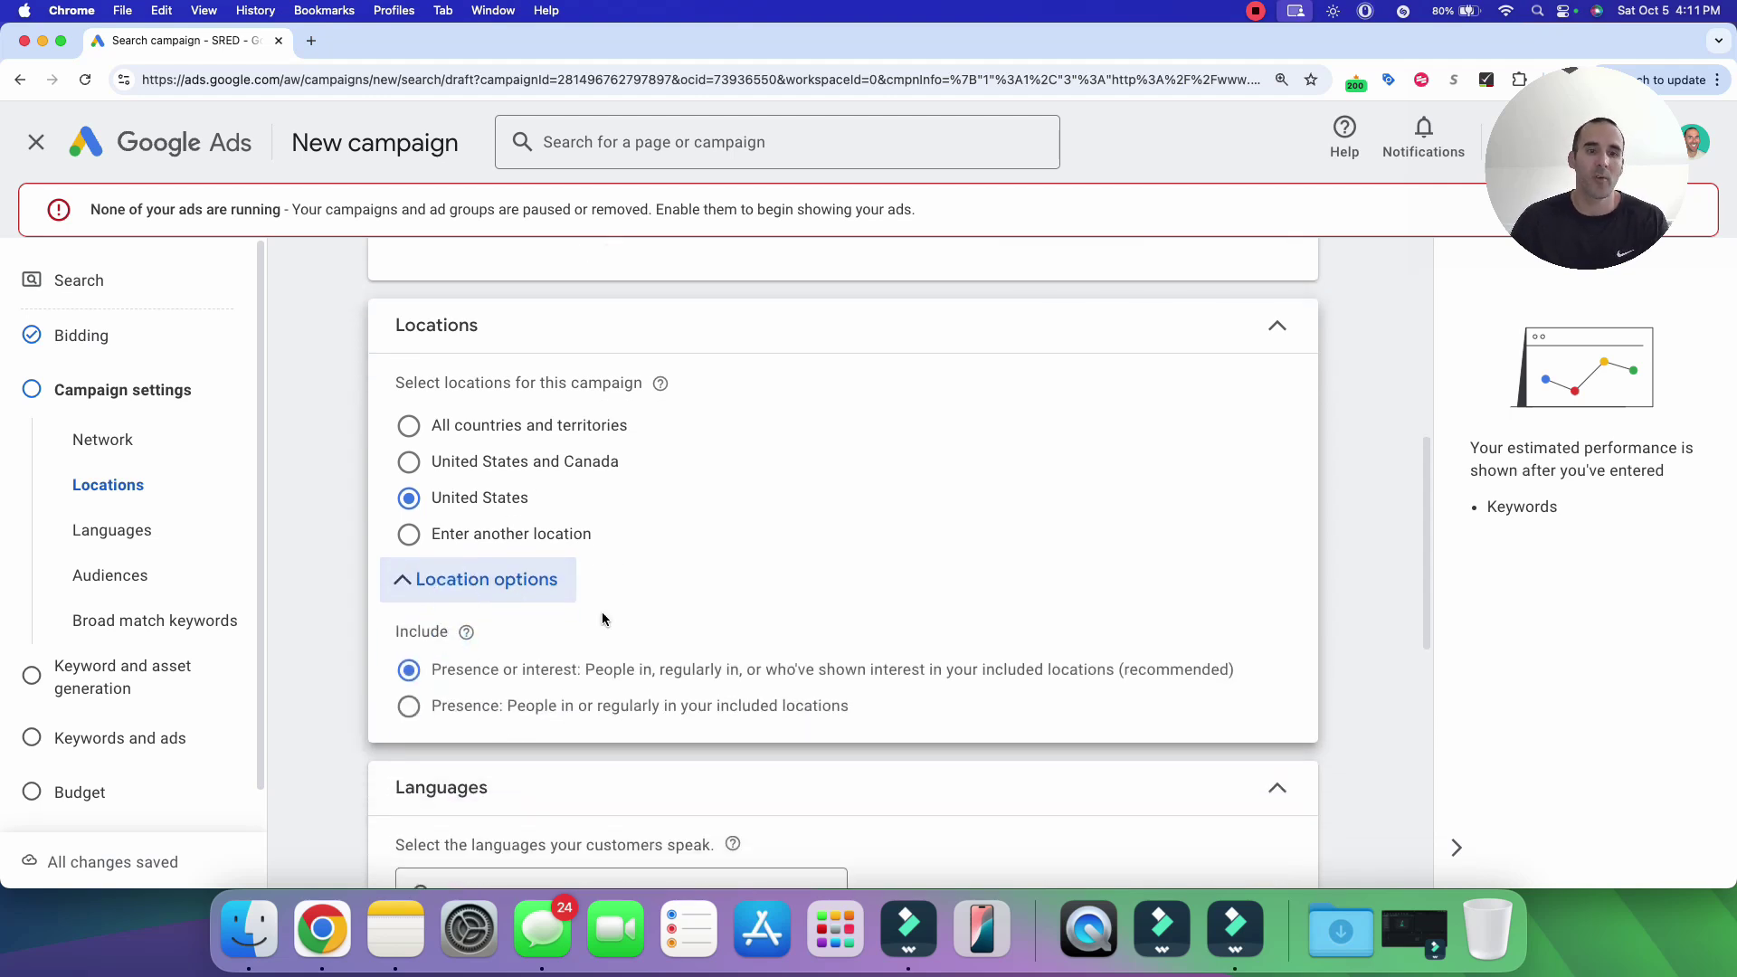
pyautogui.click(410, 707)
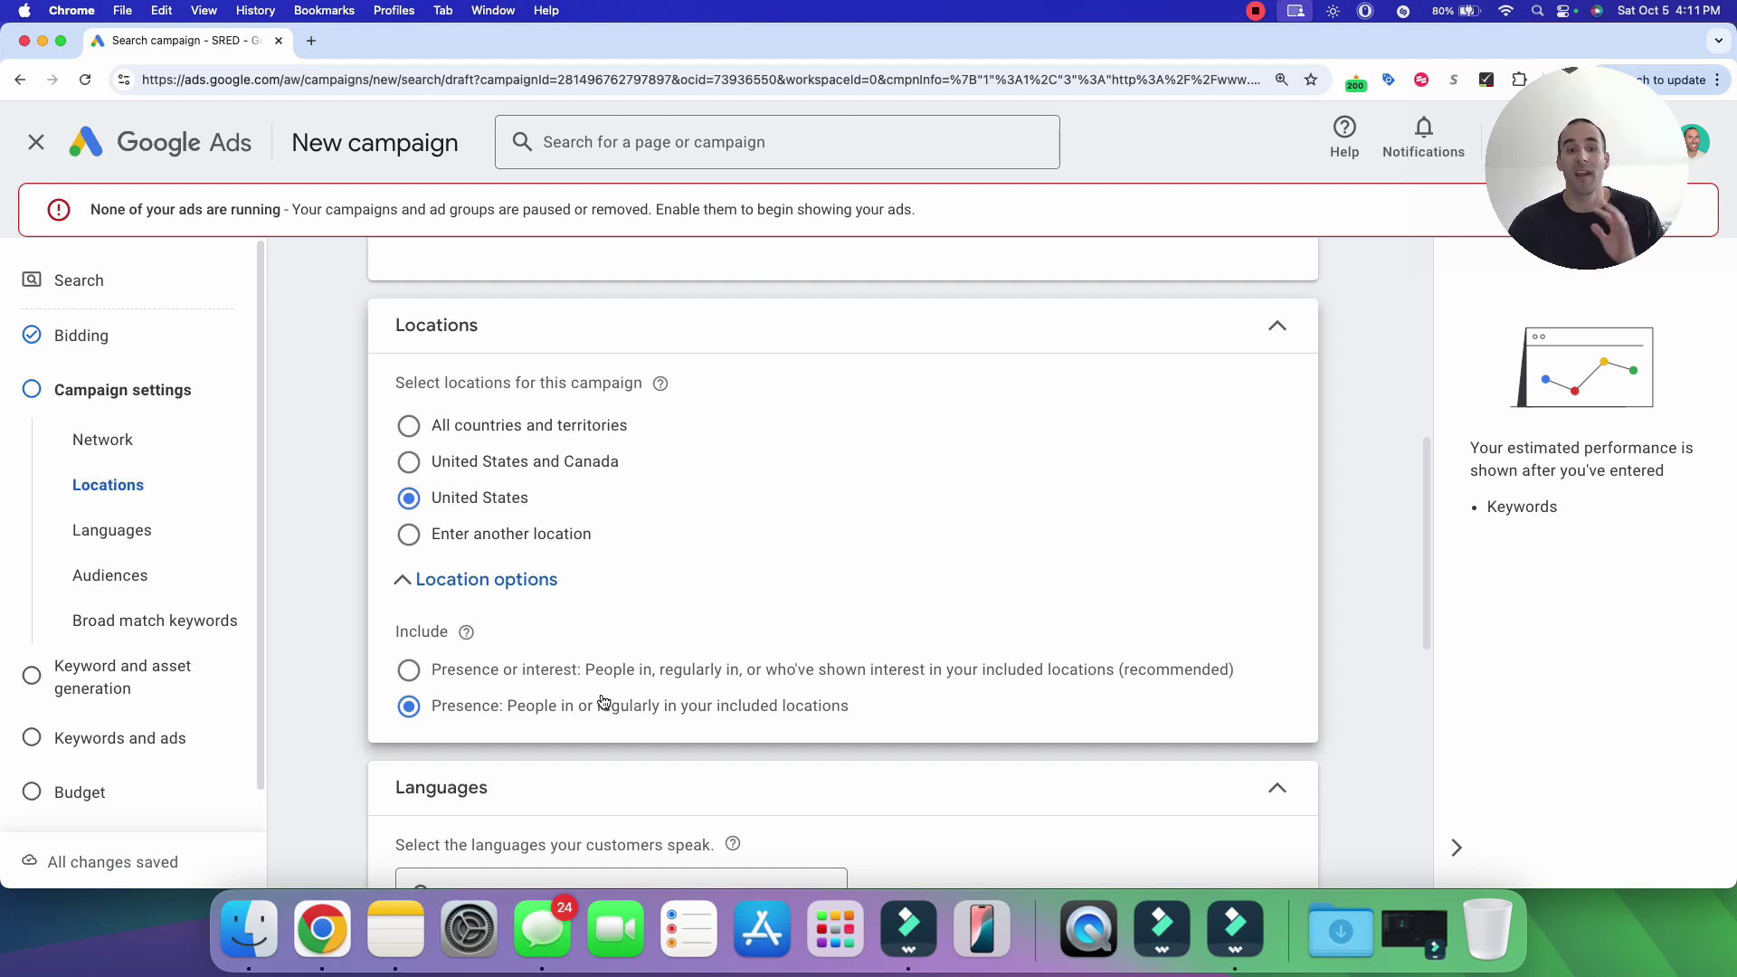
# - Review the language, audience and broad match settings, expand the additional settings, and continue to keyword and asset generation
pyautogui.scroll(-6, 592, 685)
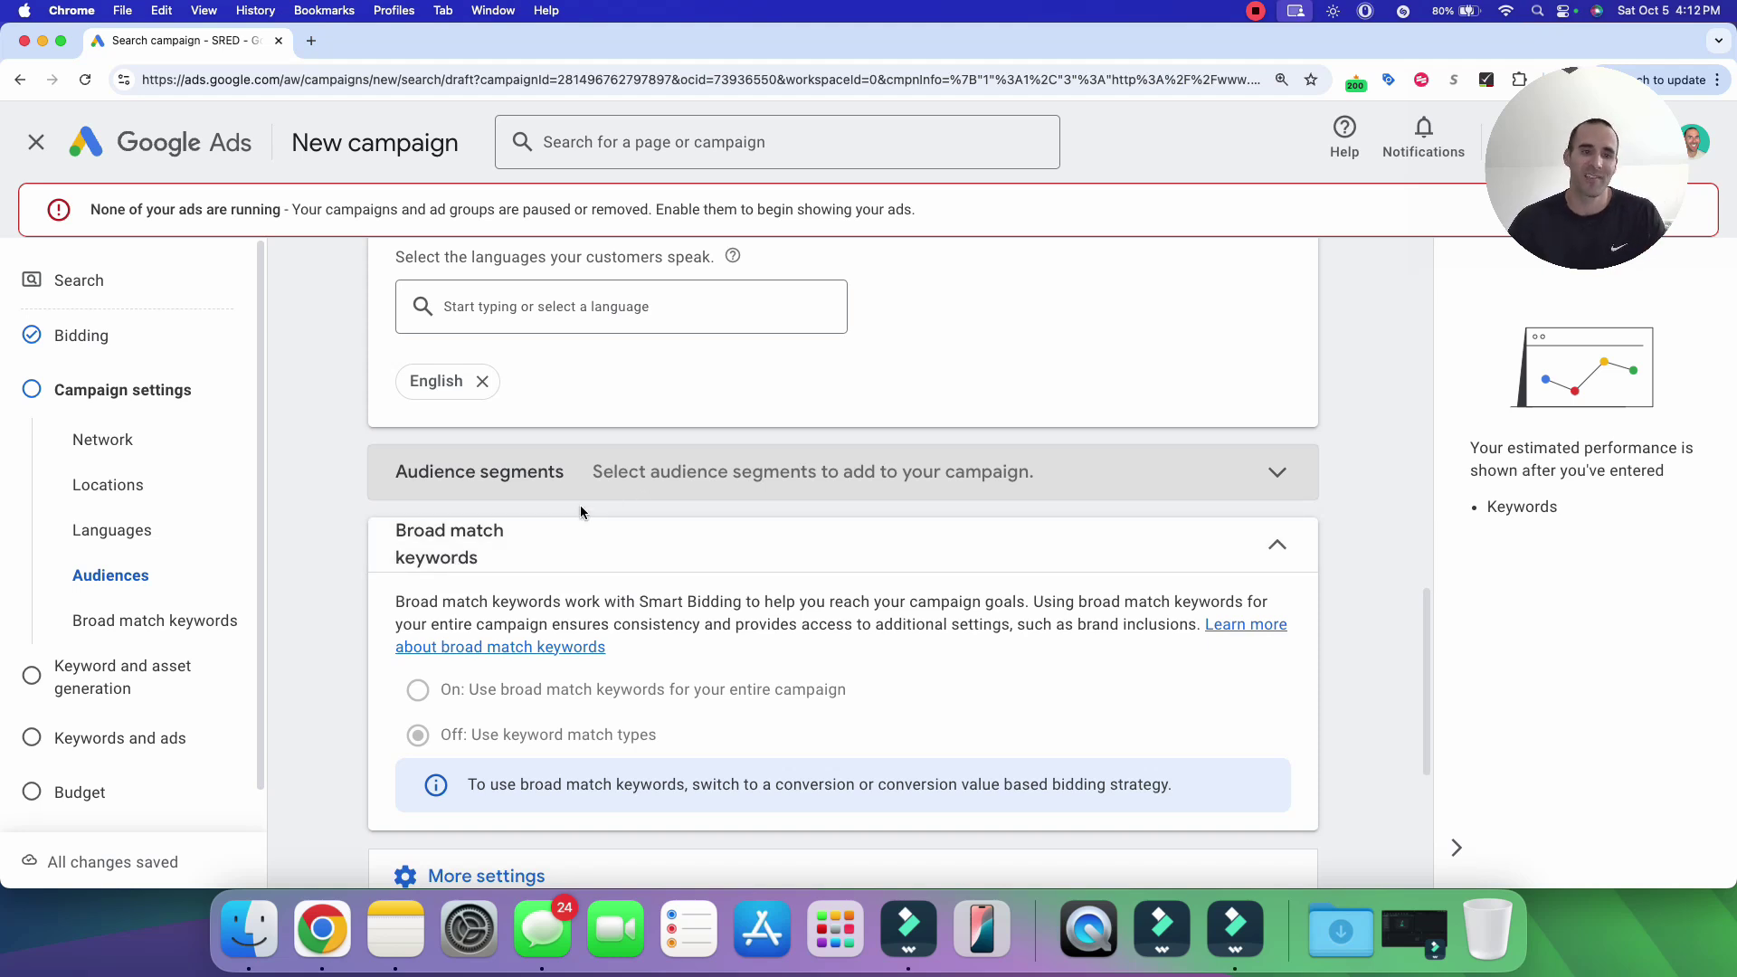
pyautogui.scroll(-1, 584, 514)
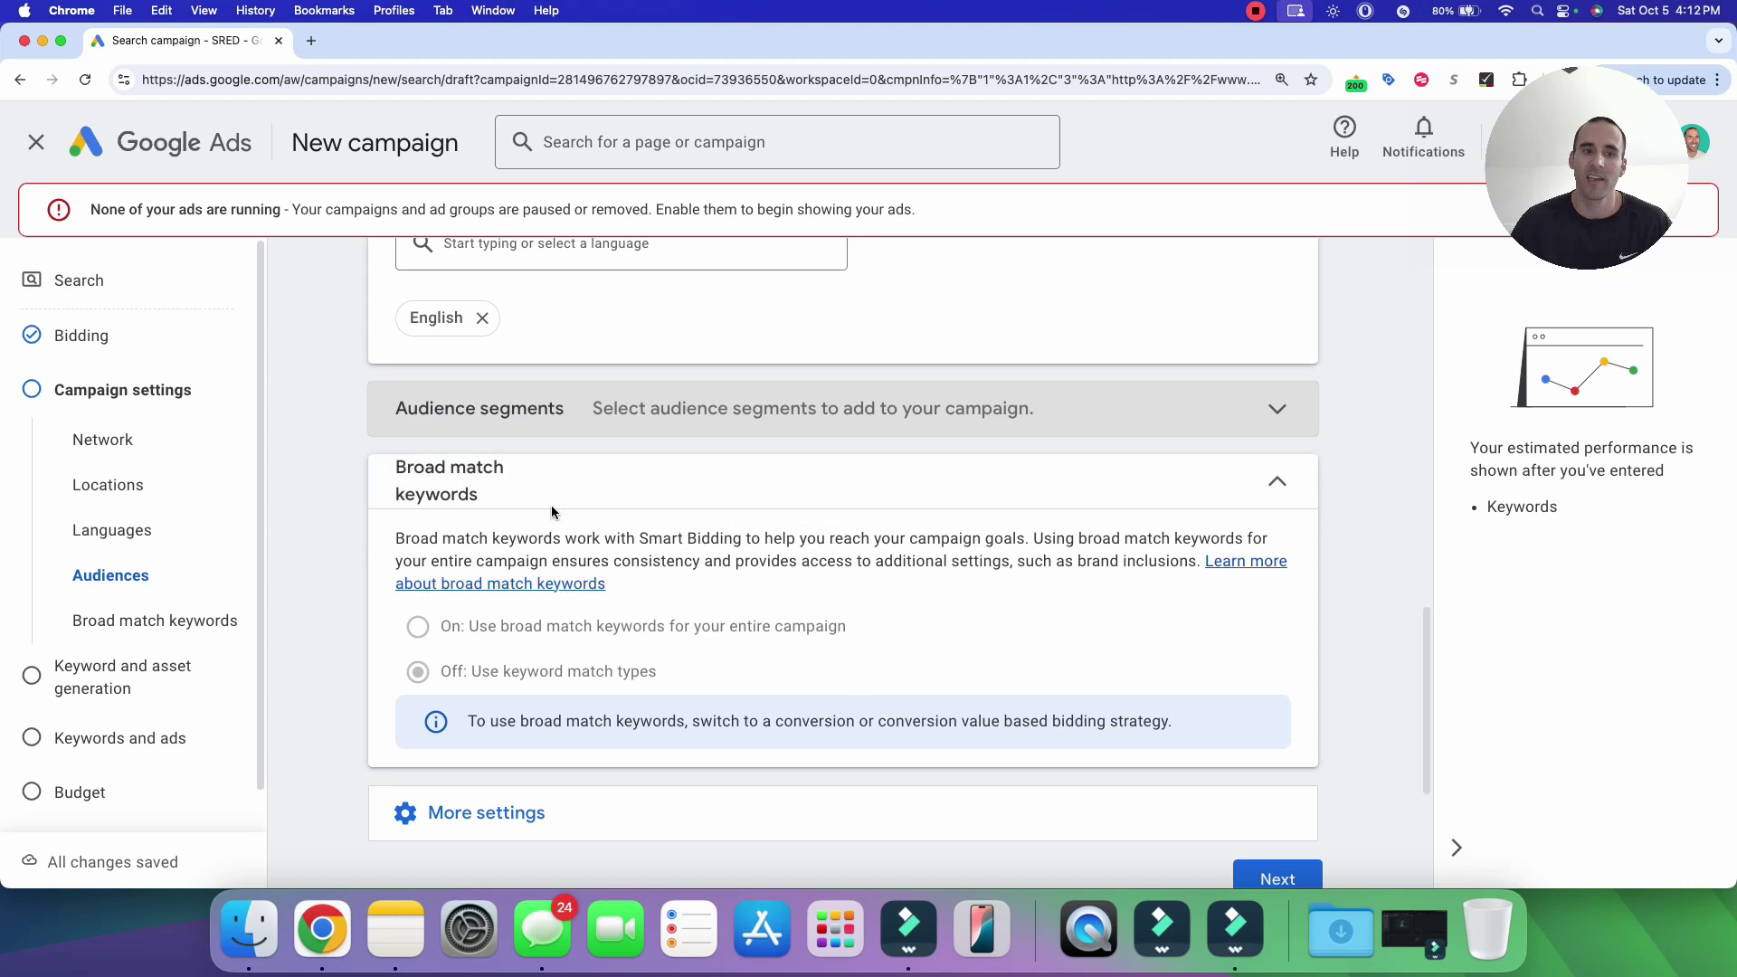
pyautogui.scroll(-2, 829, 511)
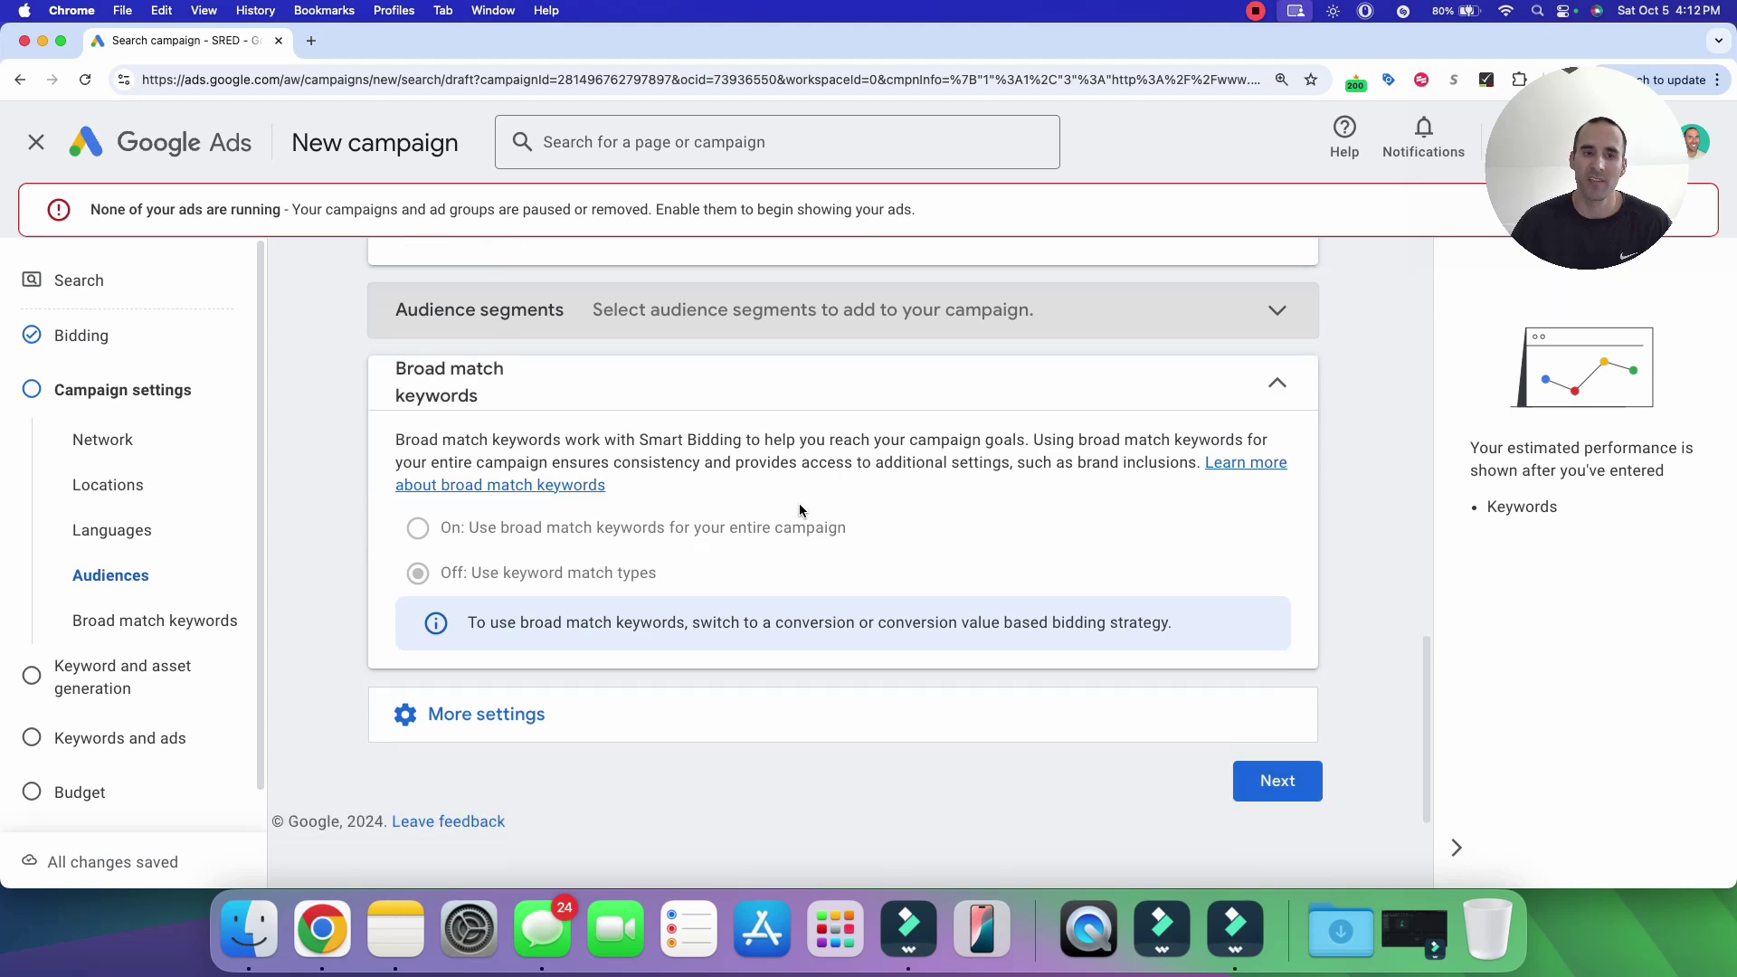
pyautogui.scroll(-2, 825, 461)
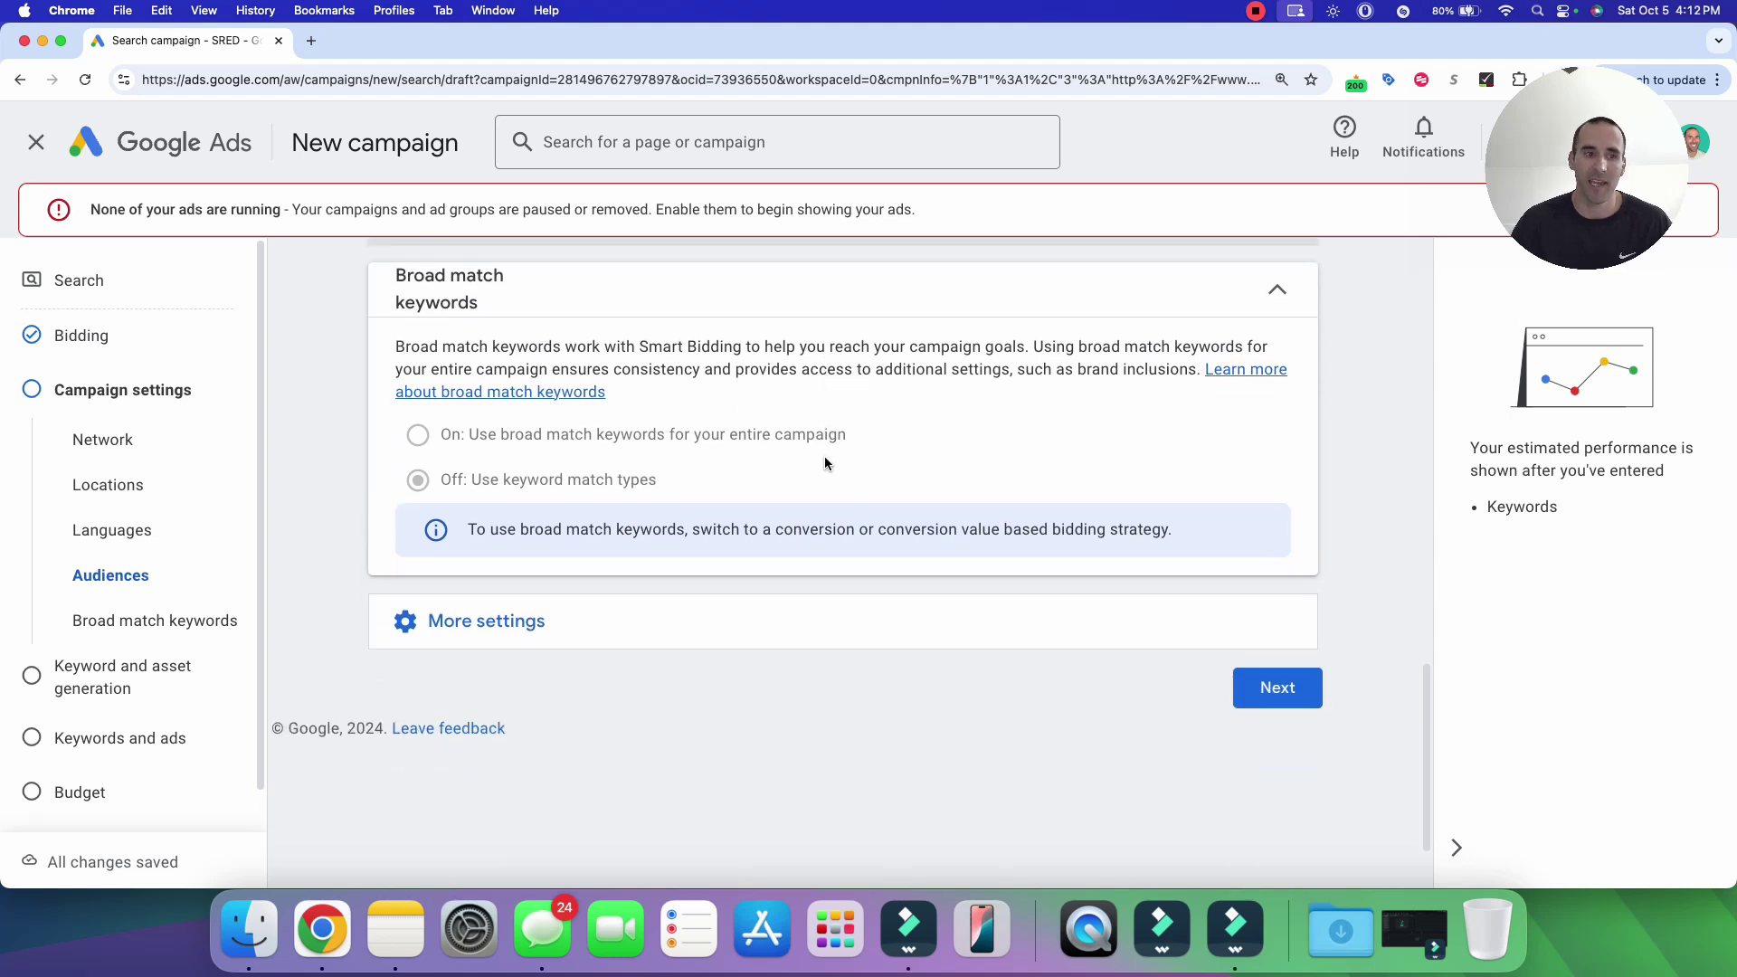
pyautogui.click(824, 618)
pyautogui.scroll(-2, 633, 634)
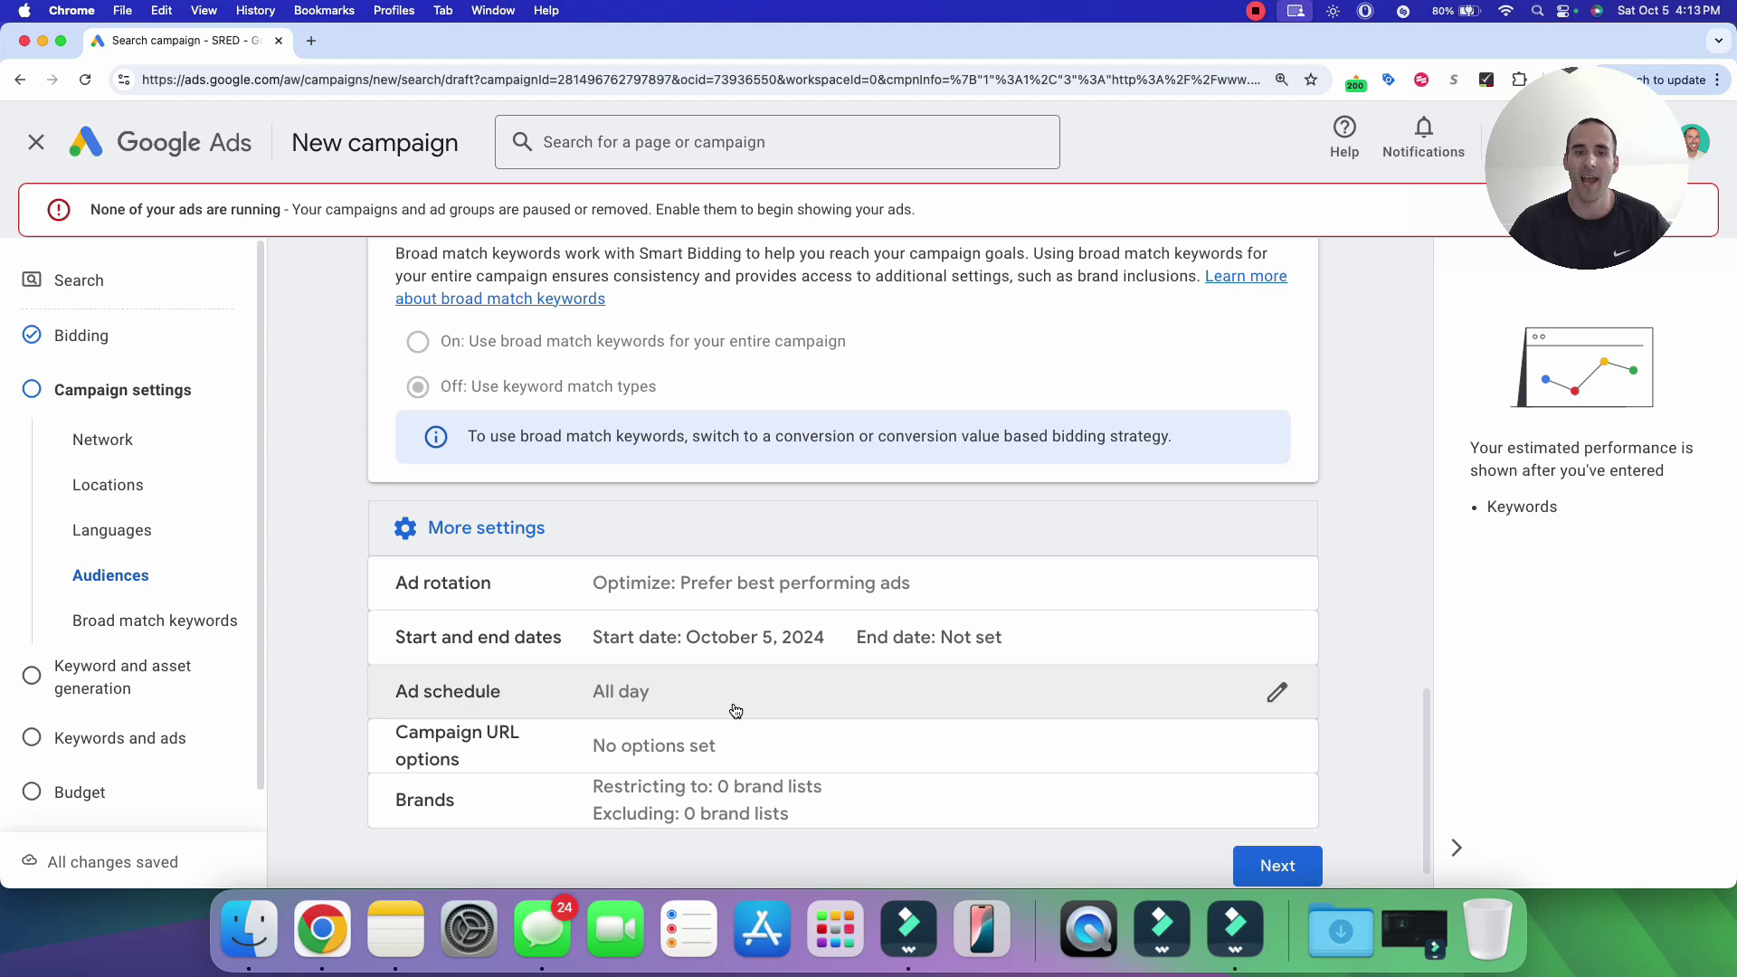
pyautogui.scroll(-1, 1041, 693)
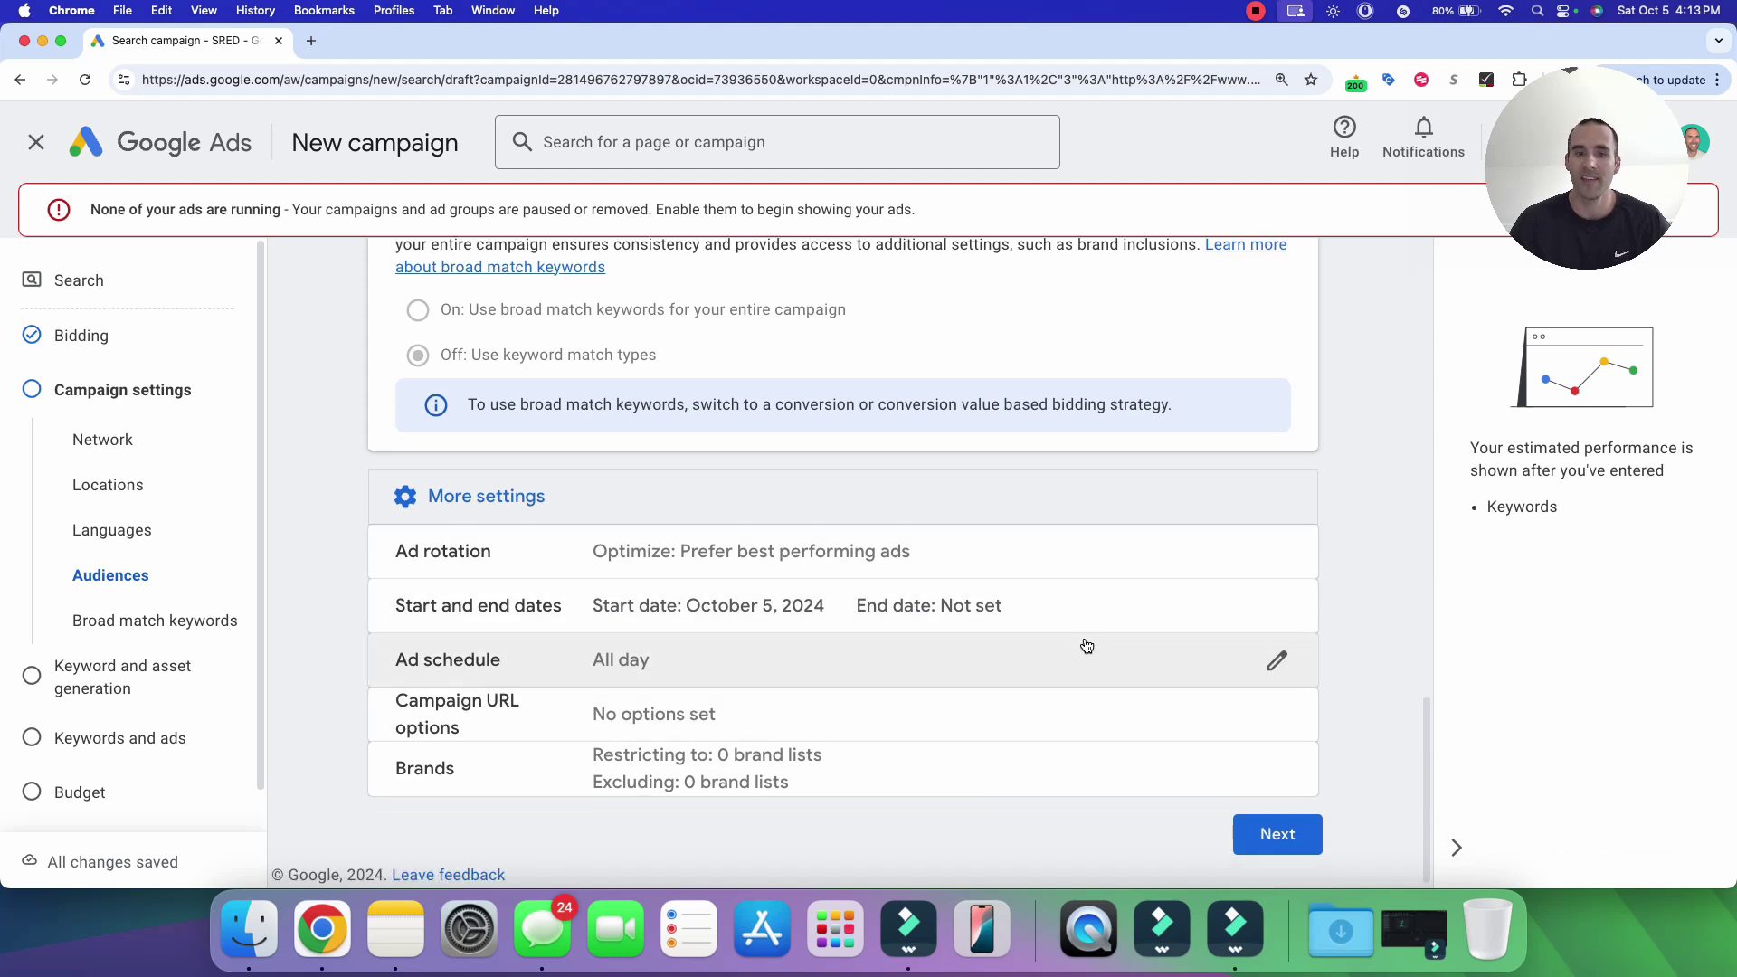
pyautogui.click(1273, 830)
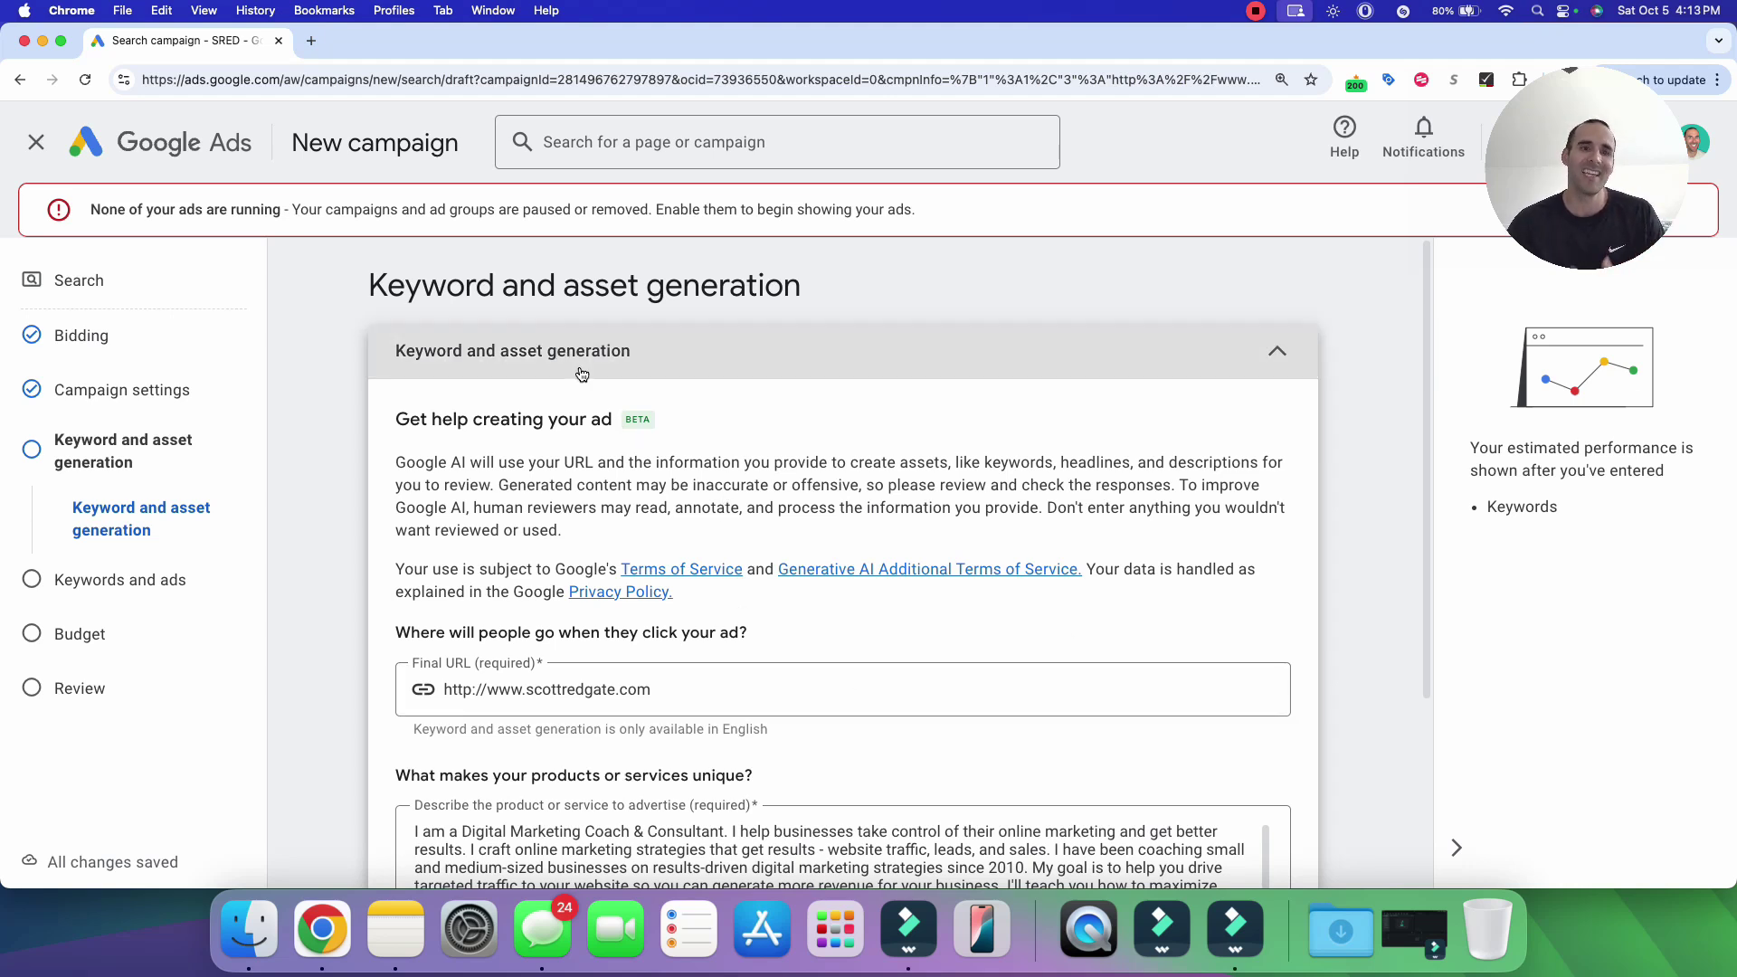
# - Review the prefilled final URL and product description, and generate keywords and ad assets from them
pyautogui.scroll(-2, 596, 376)
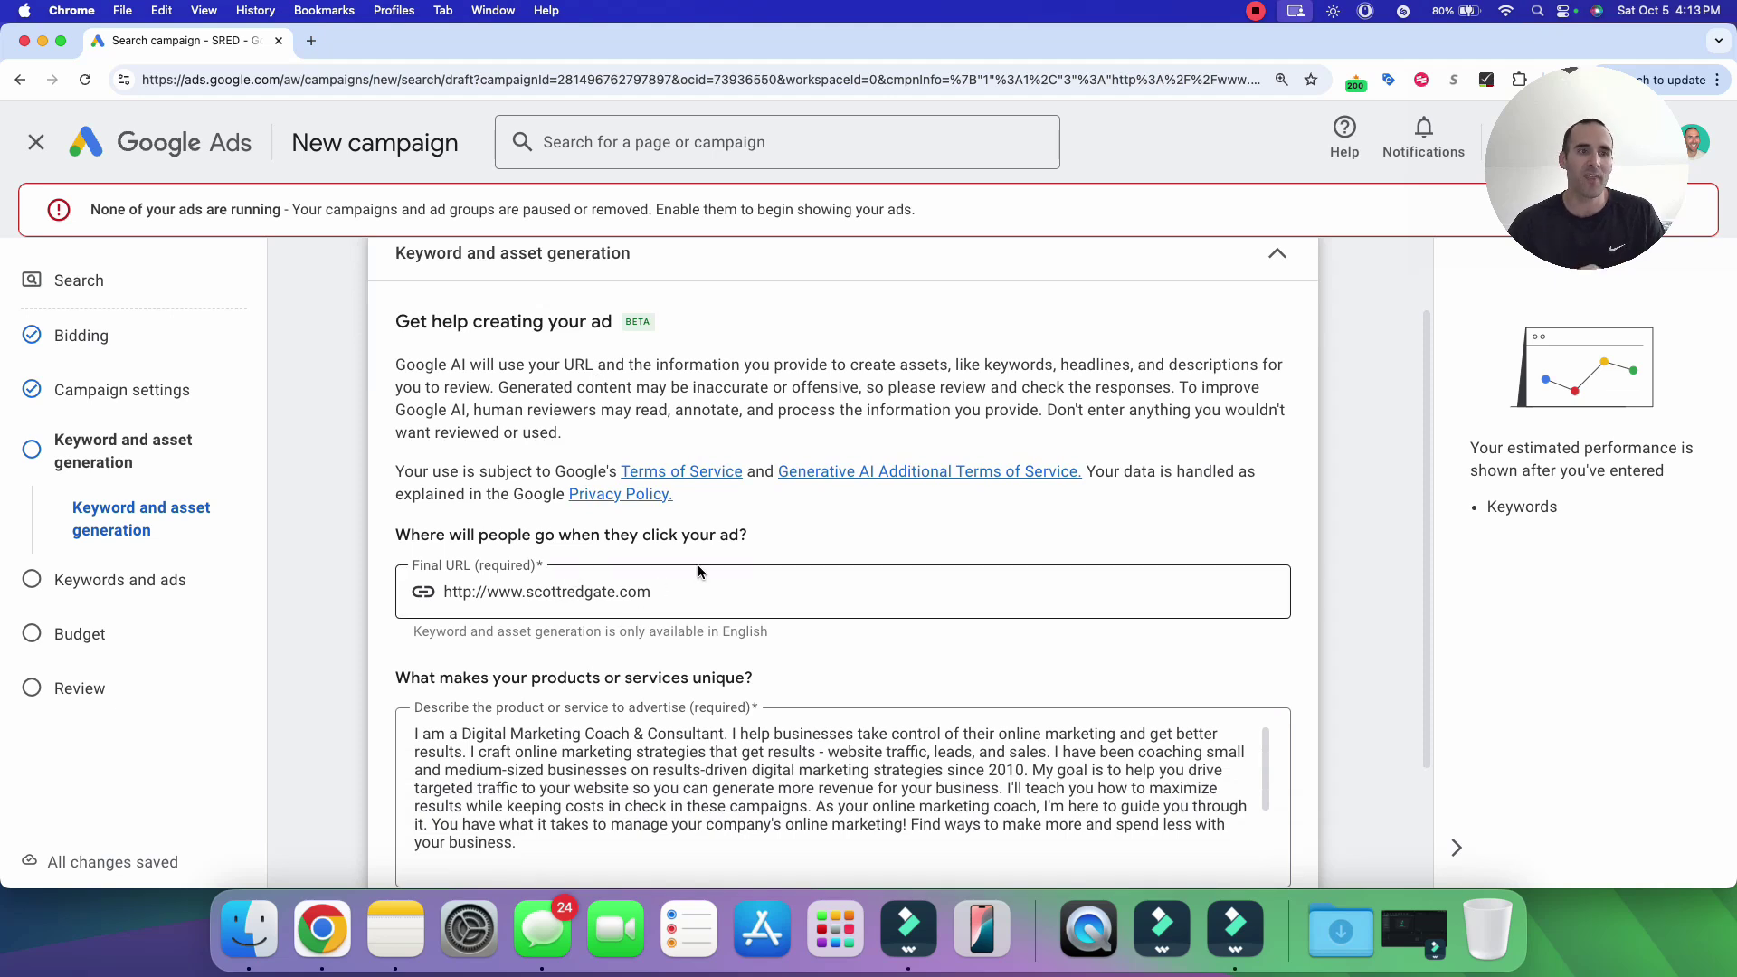
pyautogui.scroll(-1, 634, 588)
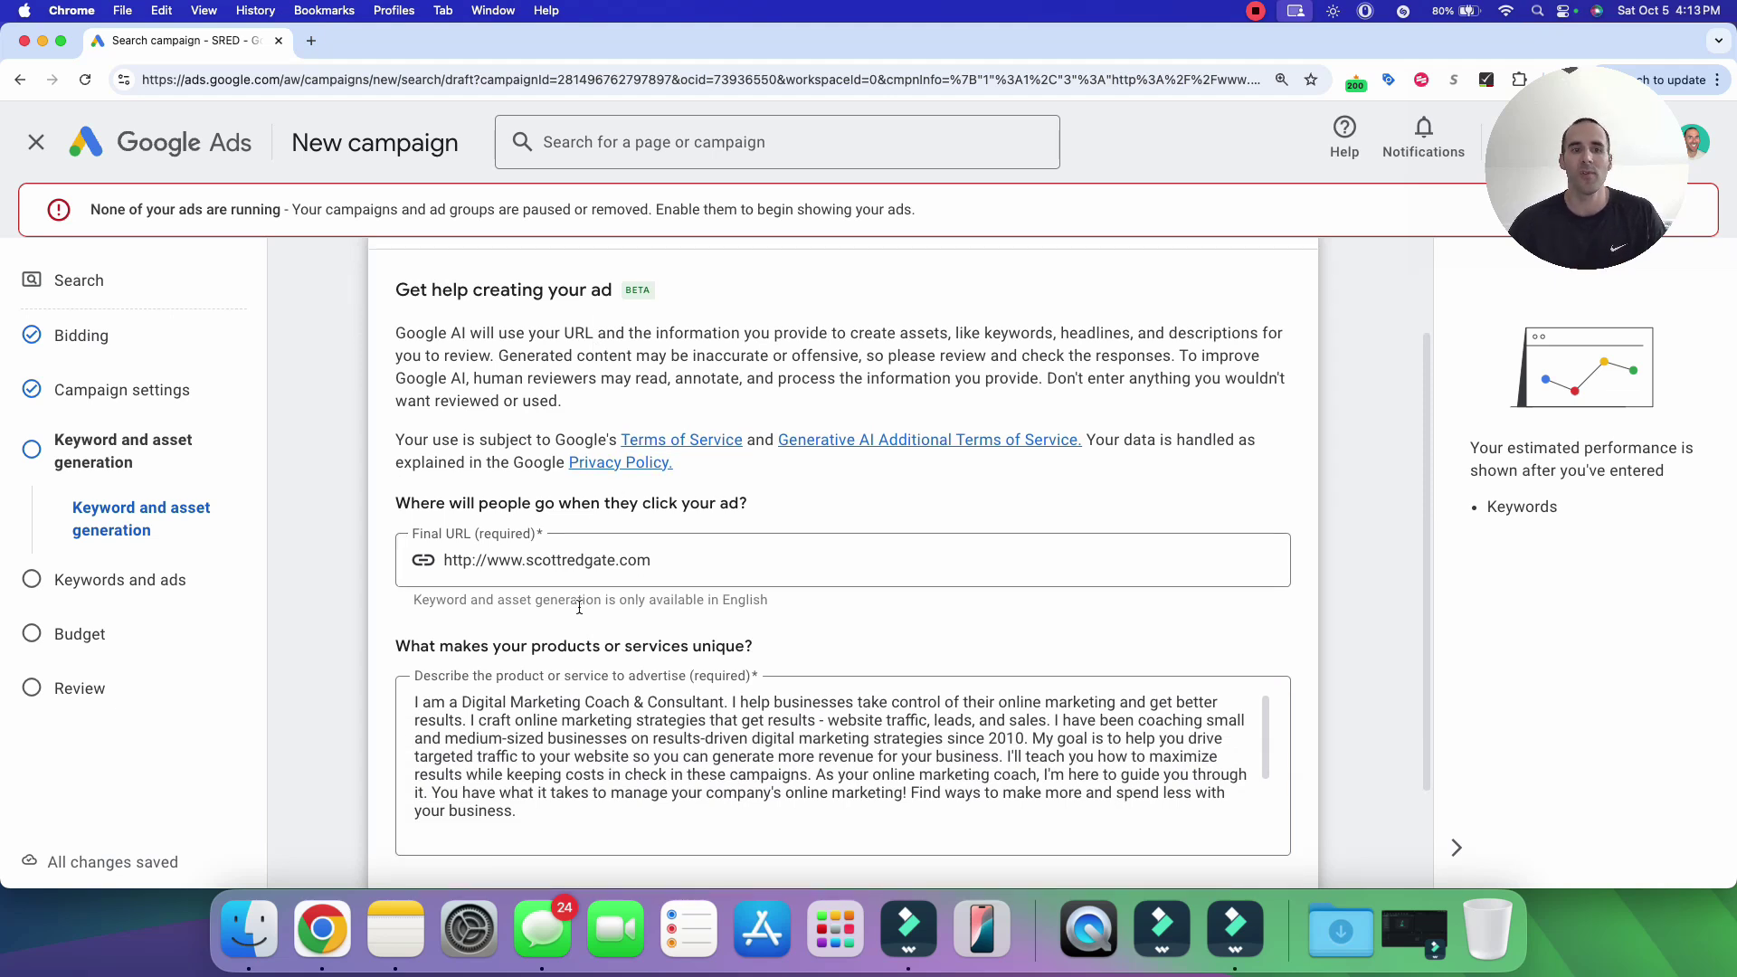
pyautogui.scroll(-2, 633, 688)
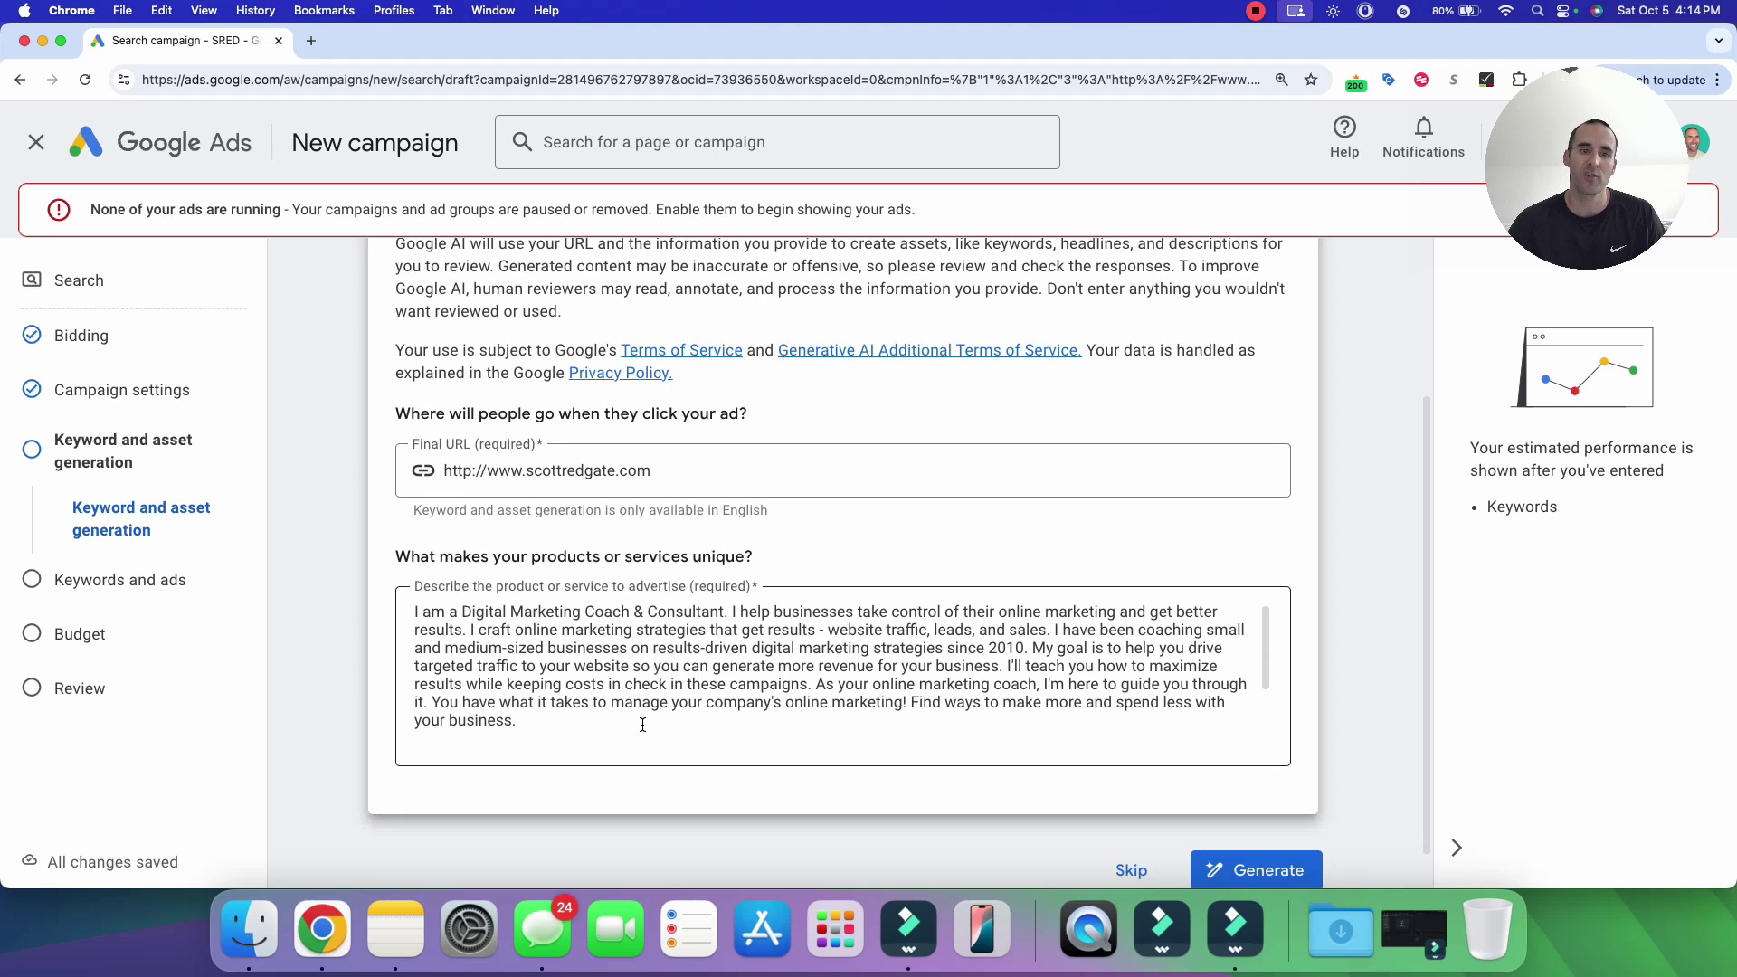
pyautogui.scroll(-1, 814, 529)
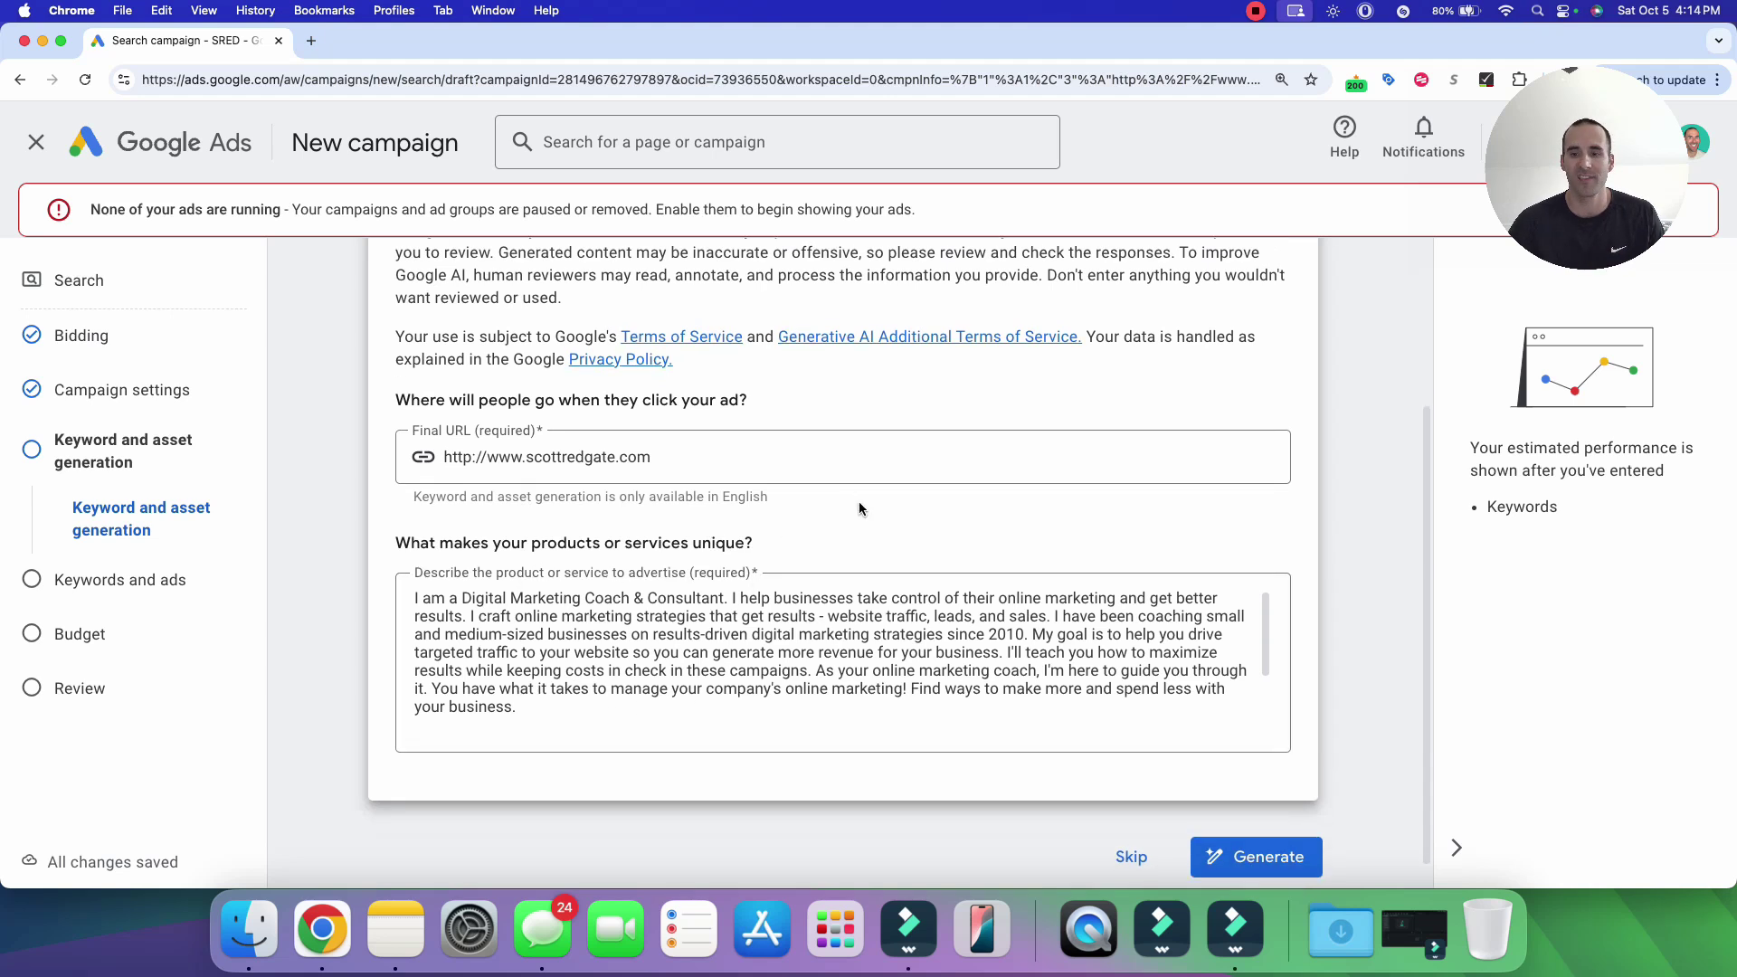
pyautogui.scroll(-1, 860, 508)
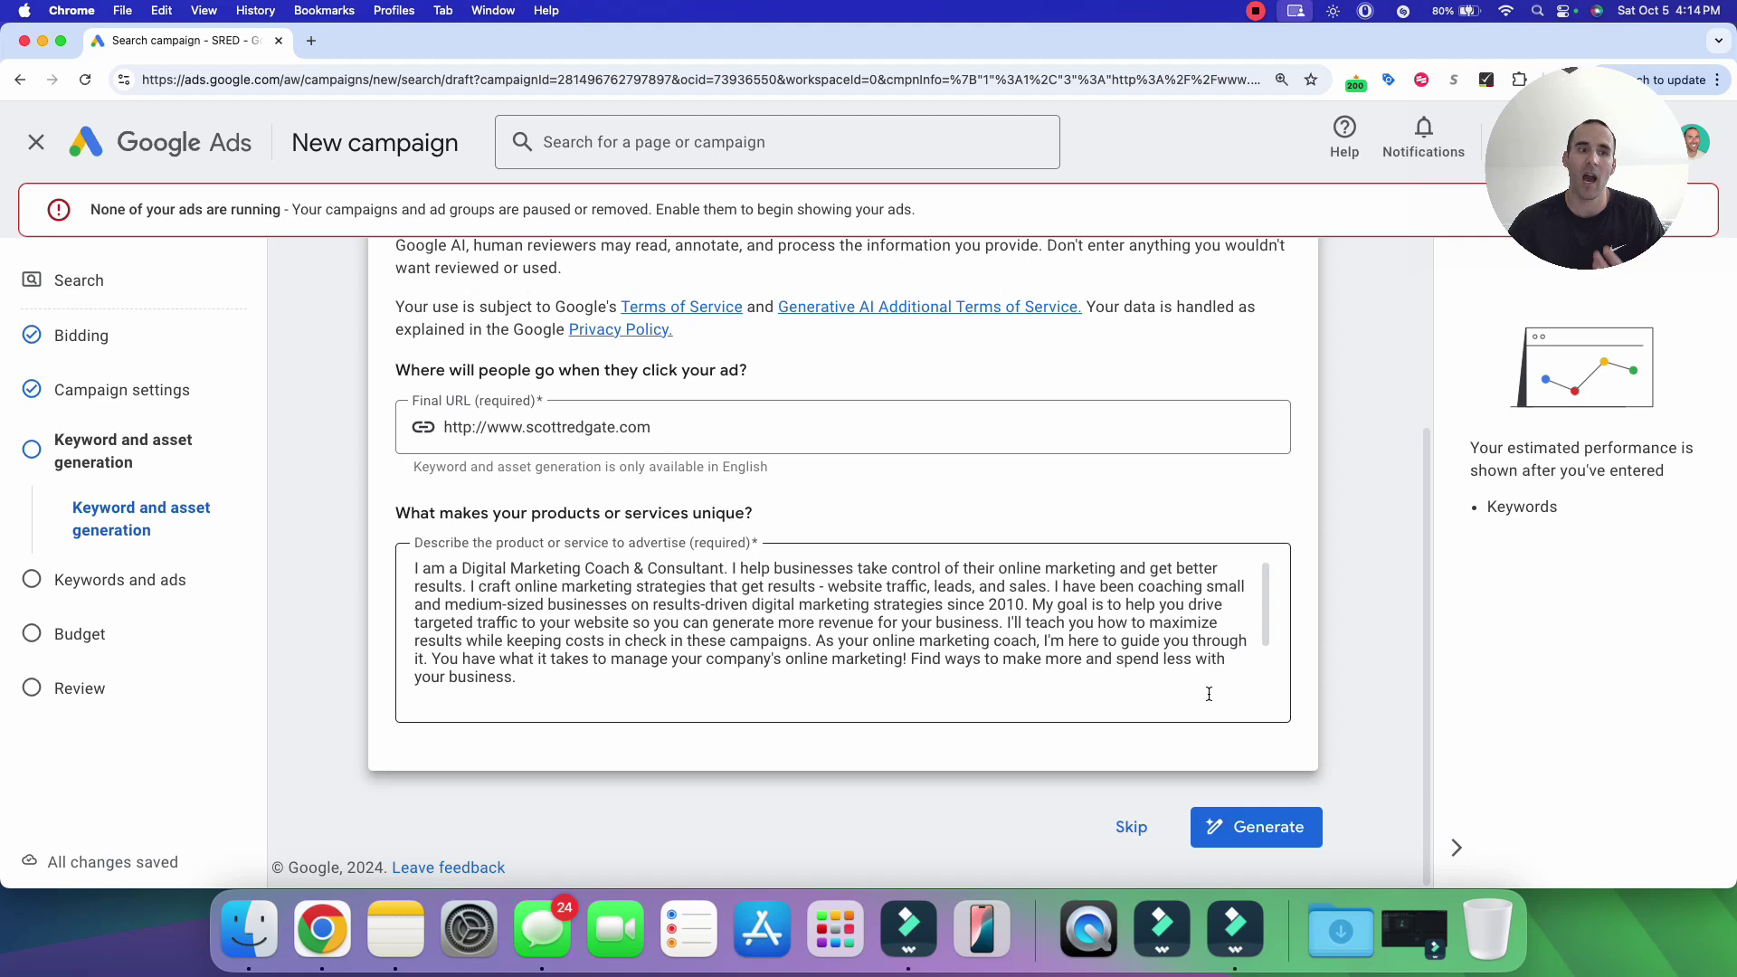
pyautogui.click(1256, 826)
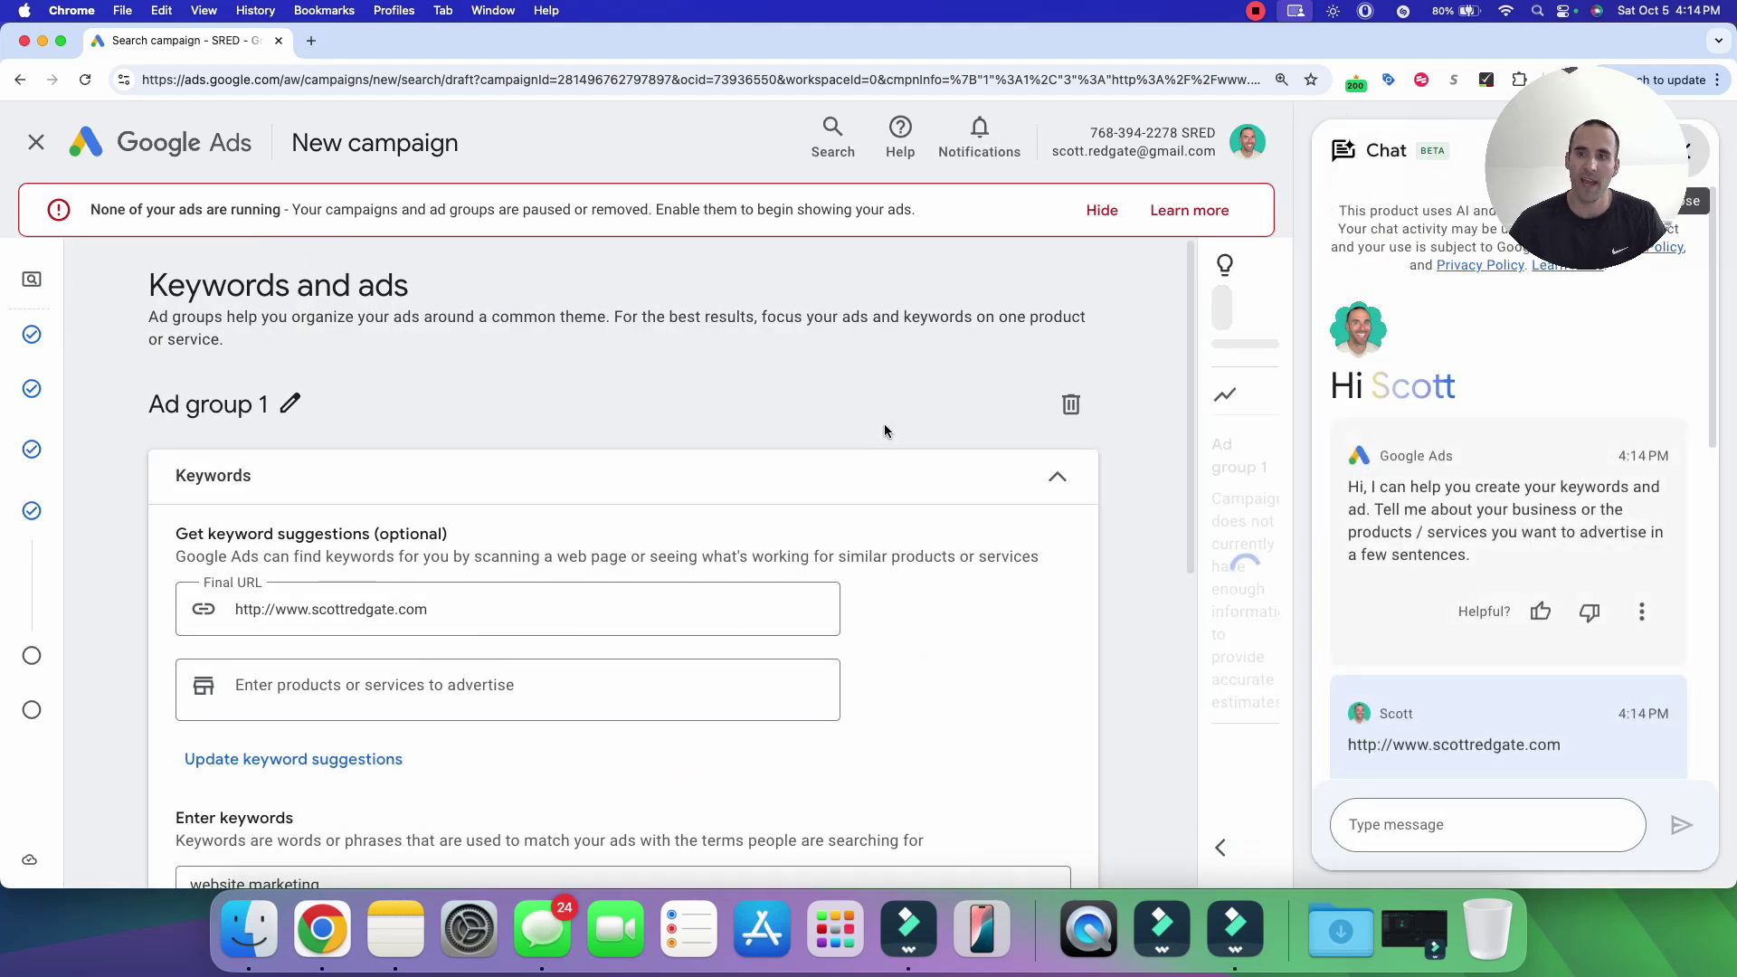
# - Examine the generated keywords, headlines, descriptions, sitelinks and callouts of Ad group 1
pyautogui.scroll(-3, 416, 448)
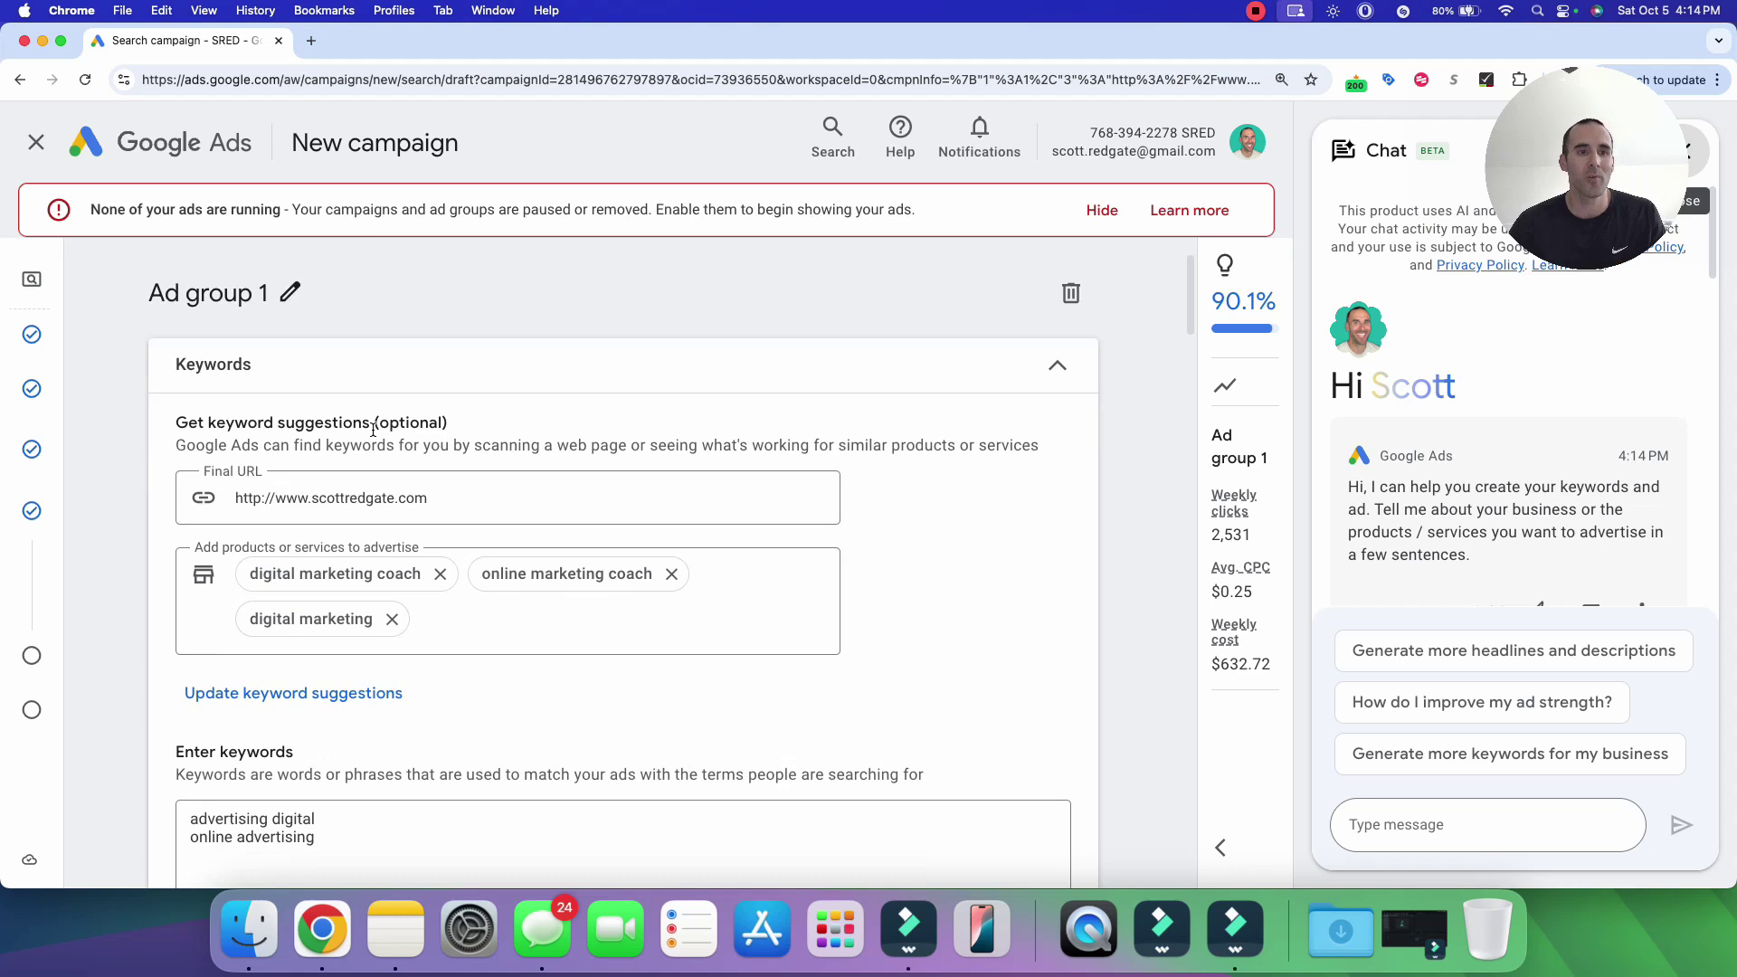
pyautogui.scroll(-6, 374, 429)
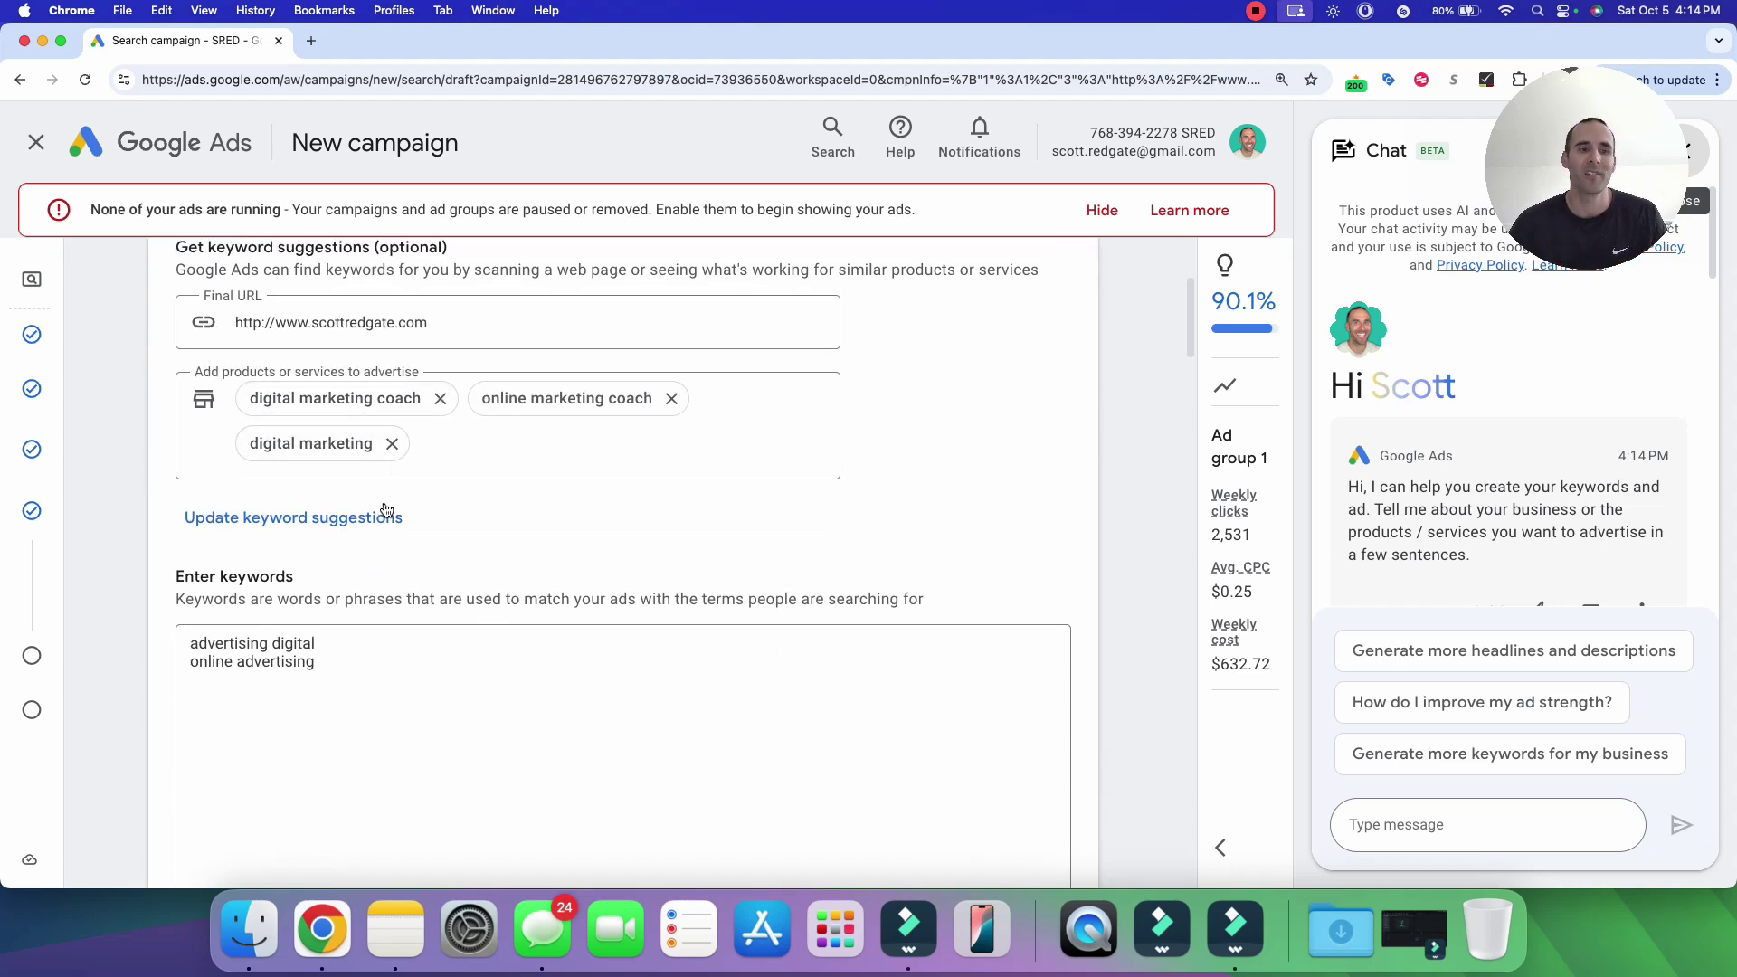
pyautogui.click(402, 614)
pyautogui.press('super+a')
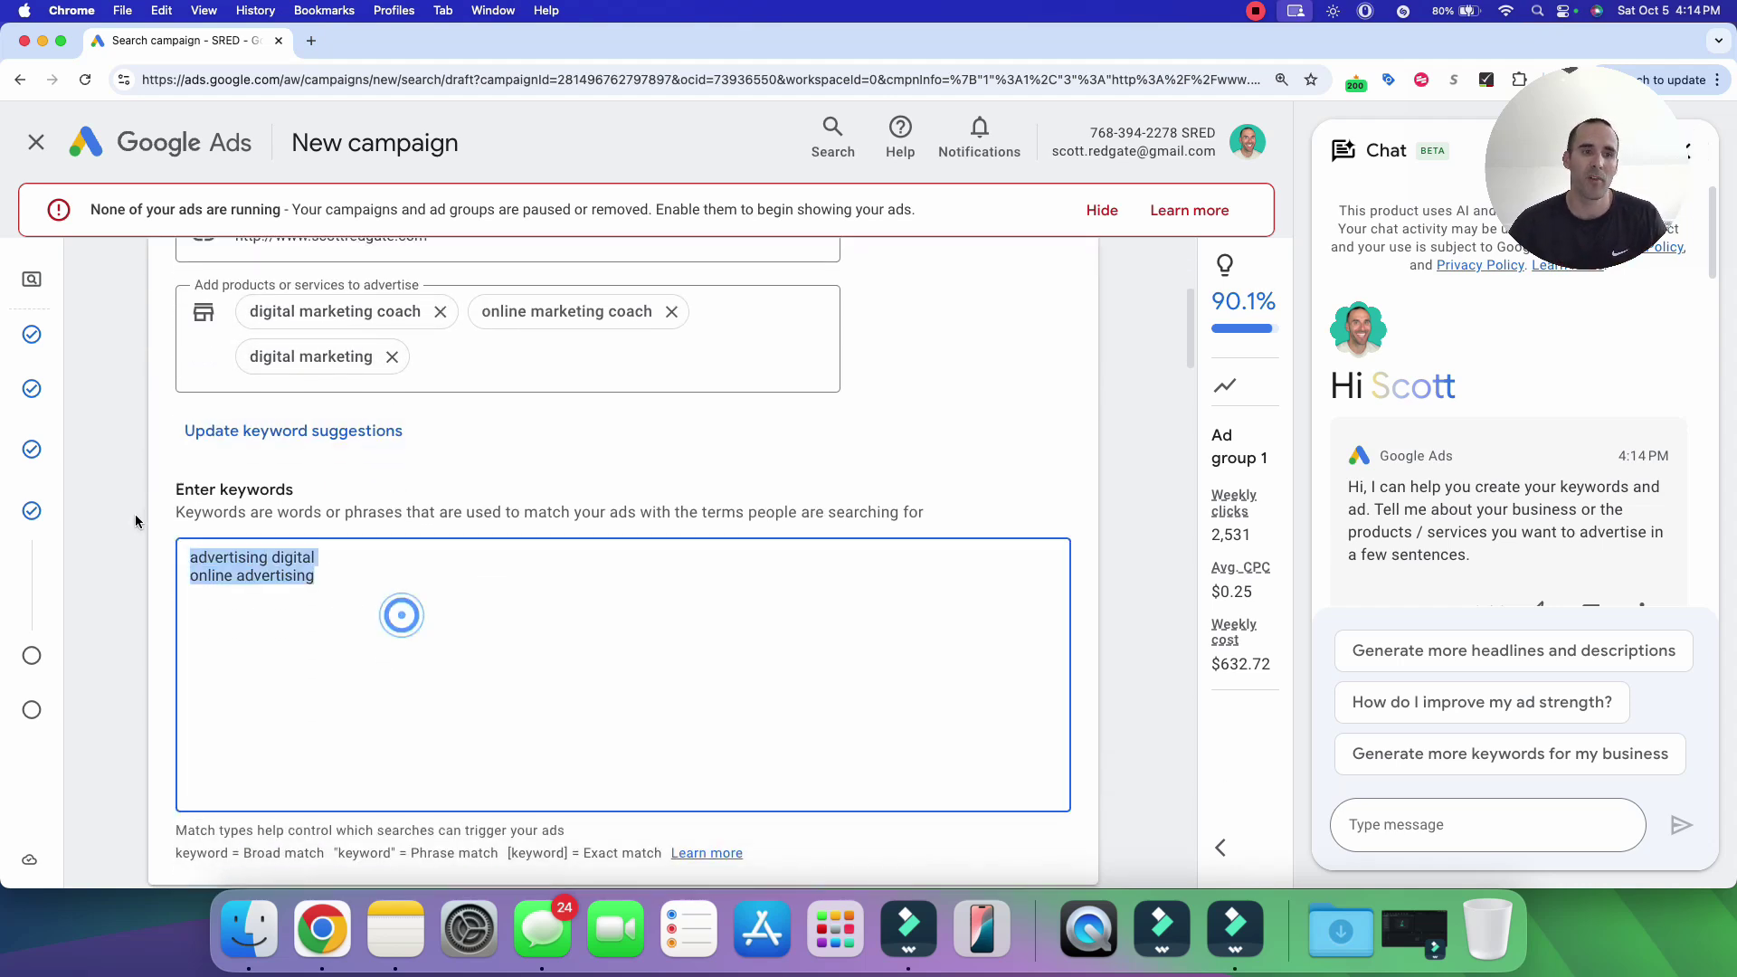
pyautogui.scroll(-4, 335, 522)
pyautogui.scroll(-20, 334, 522)
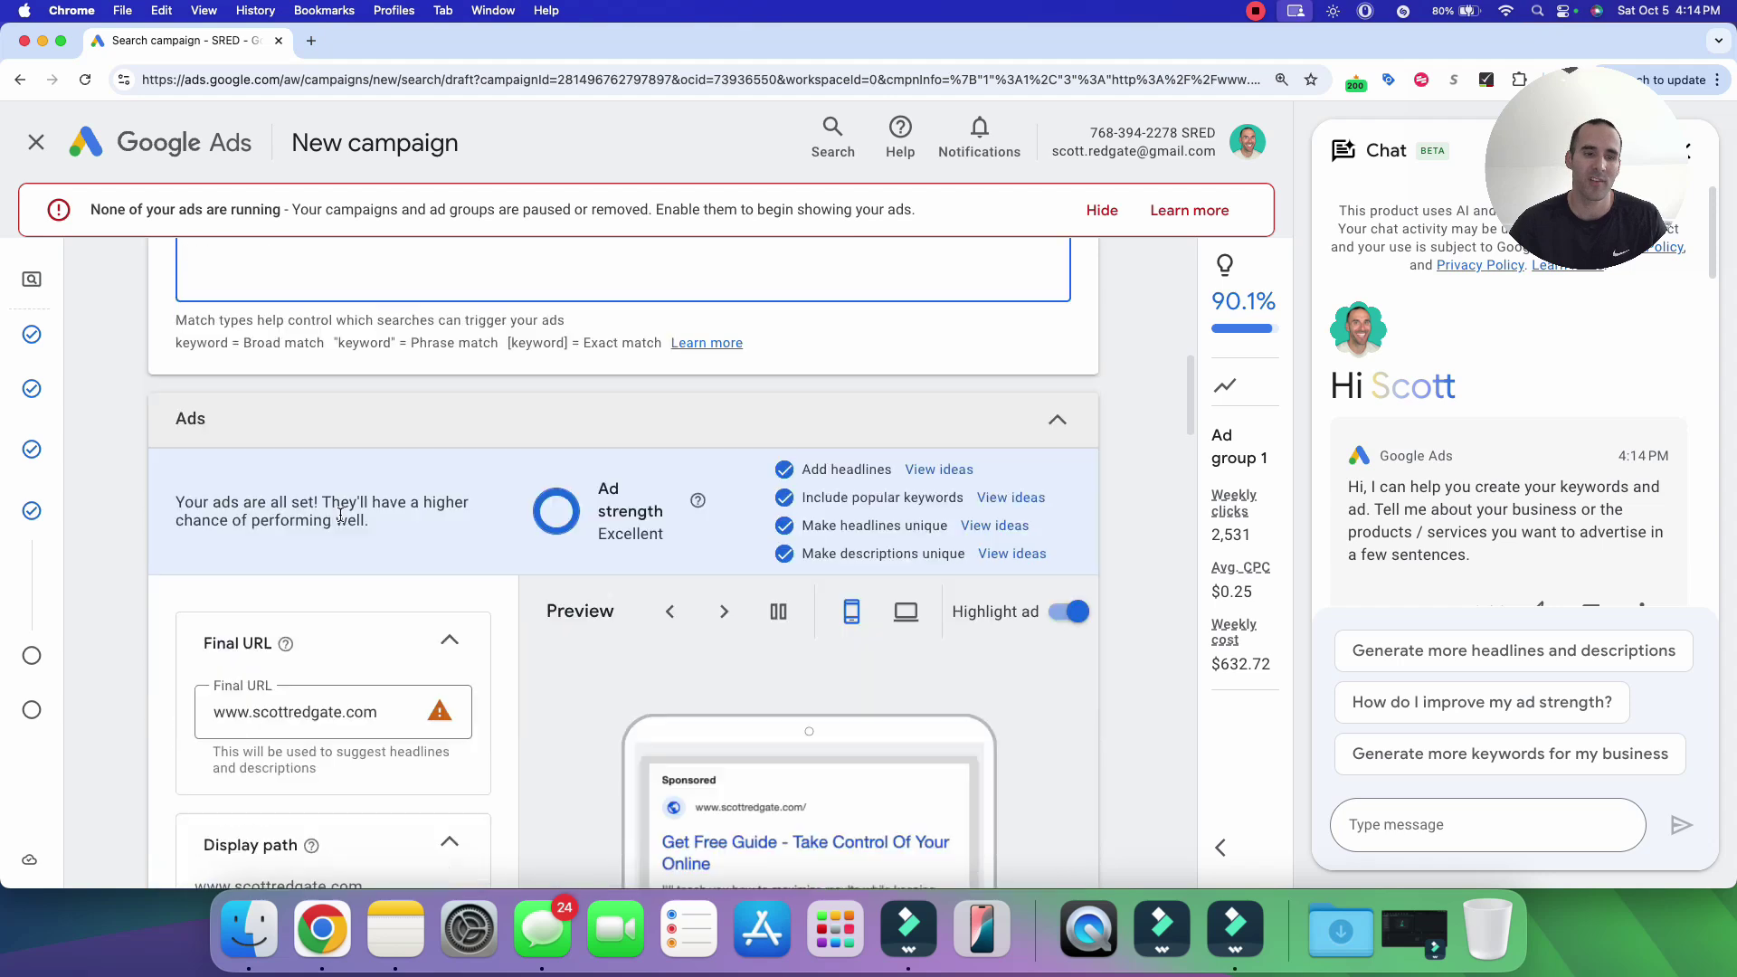
pyautogui.scroll(-16, 349, 503)
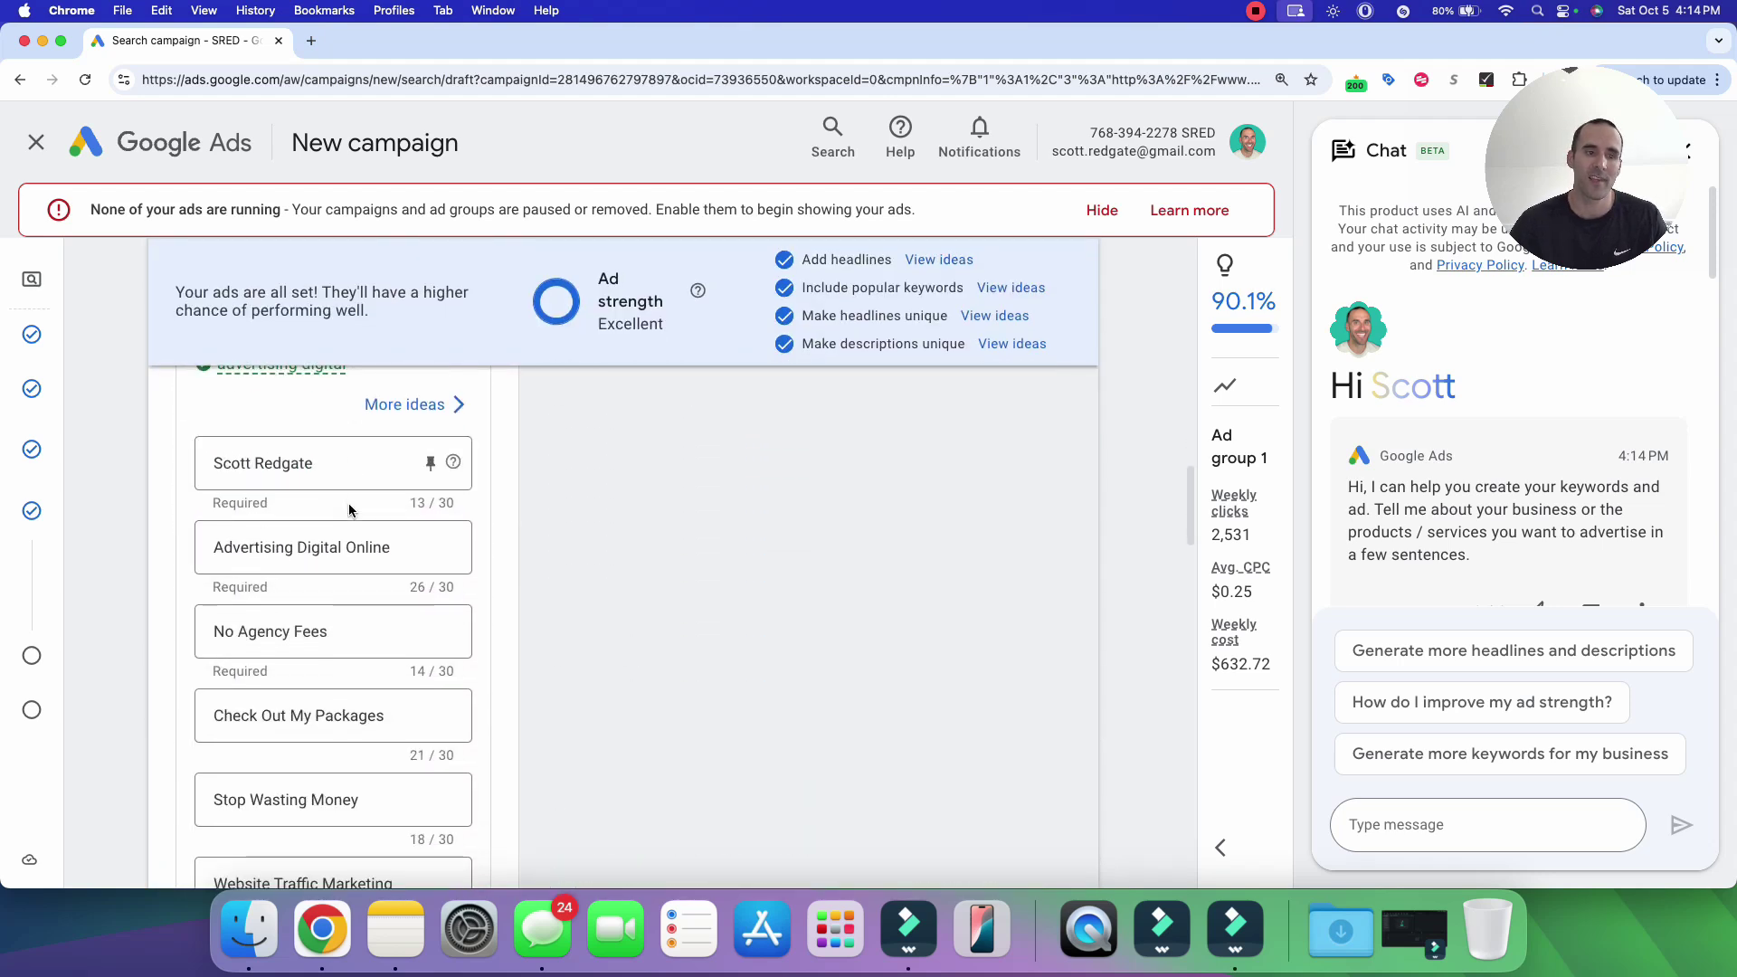
pyautogui.scroll(-3, 319, 509)
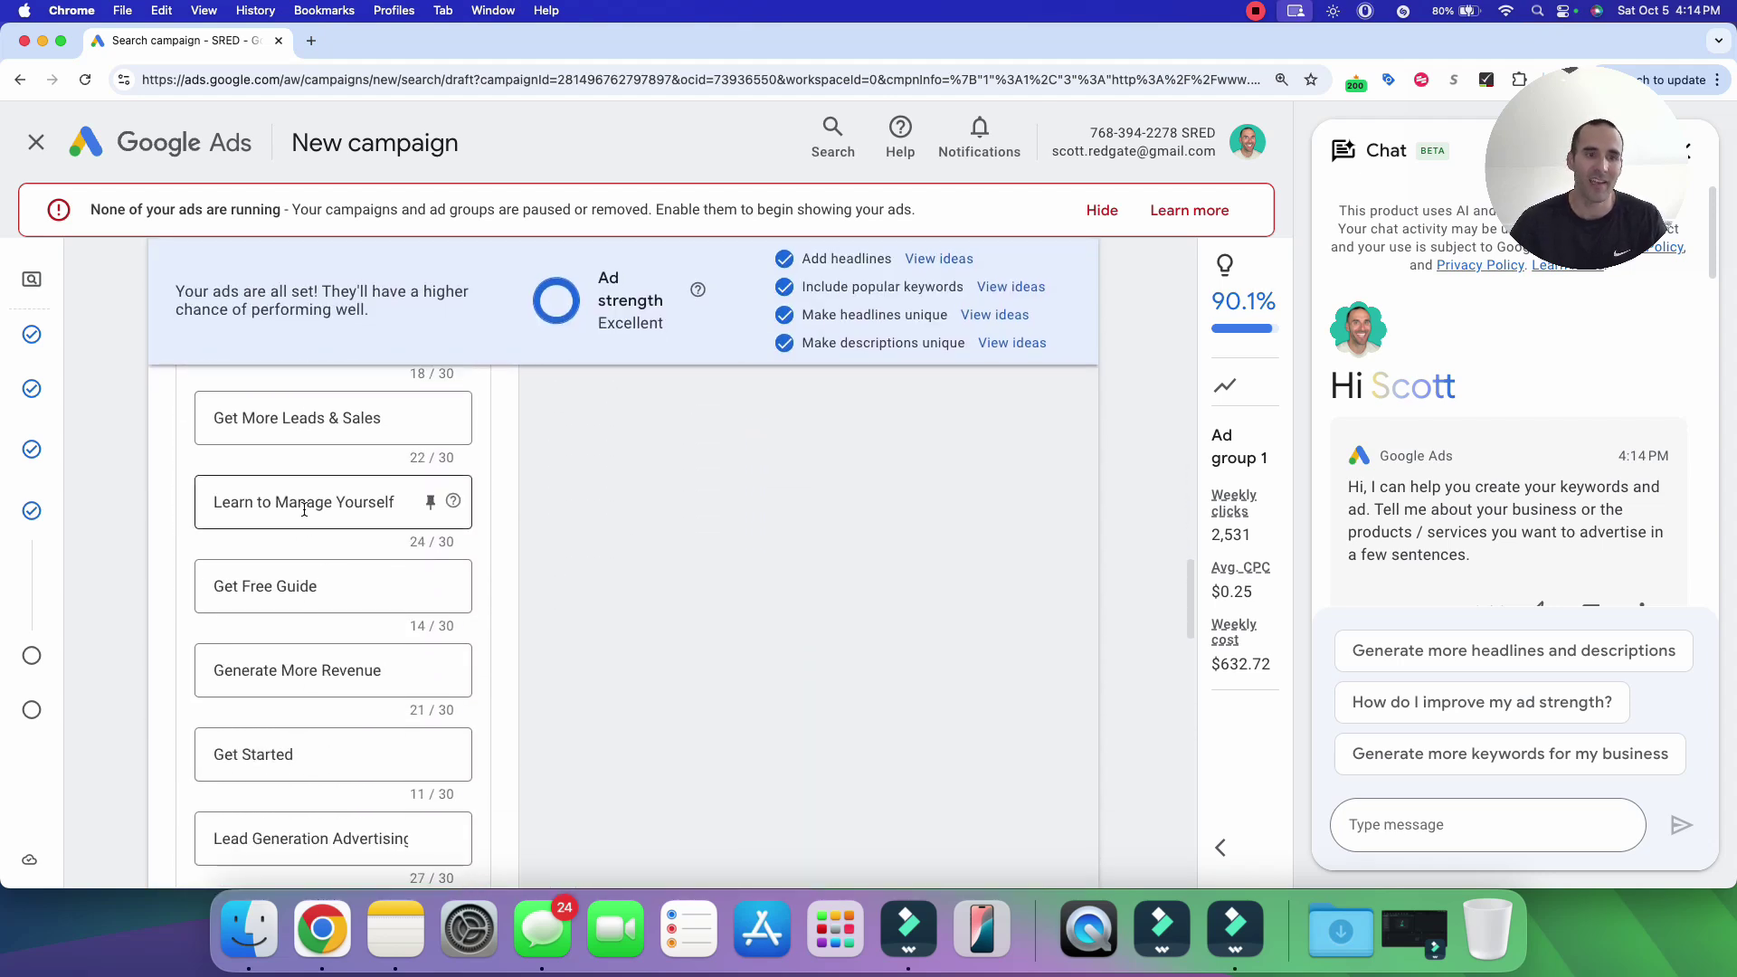
pyautogui.scroll(-20, 304, 511)
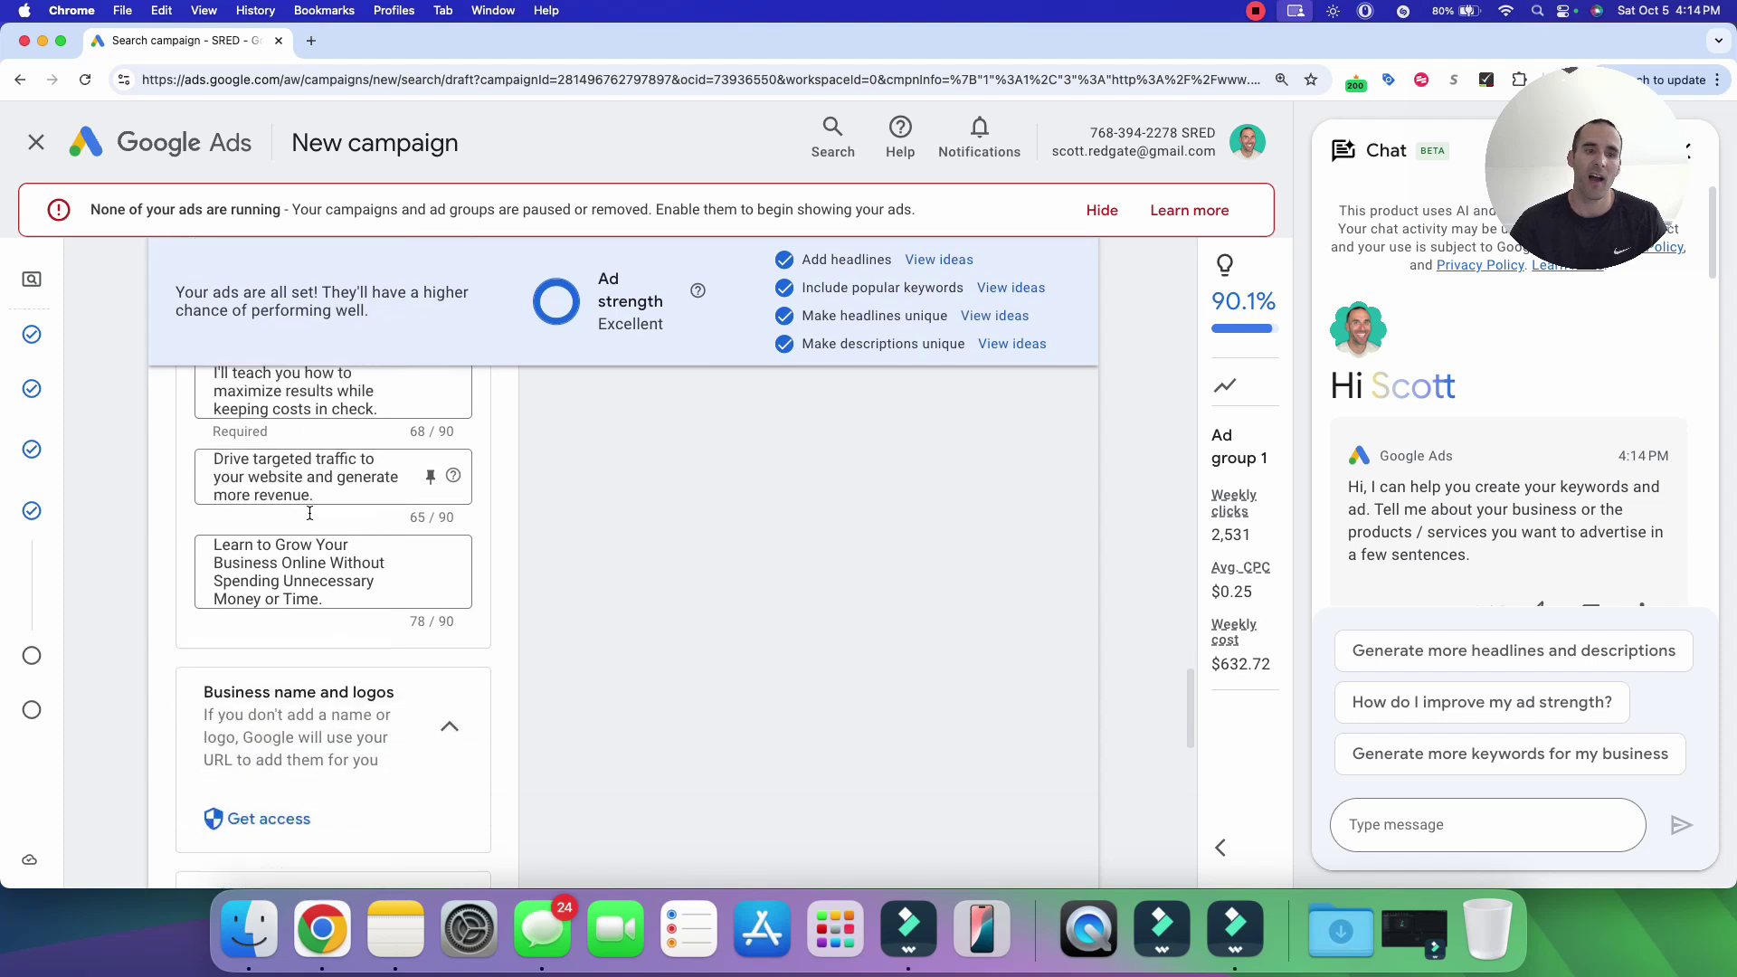
pyautogui.scroll(-10, 310, 518)
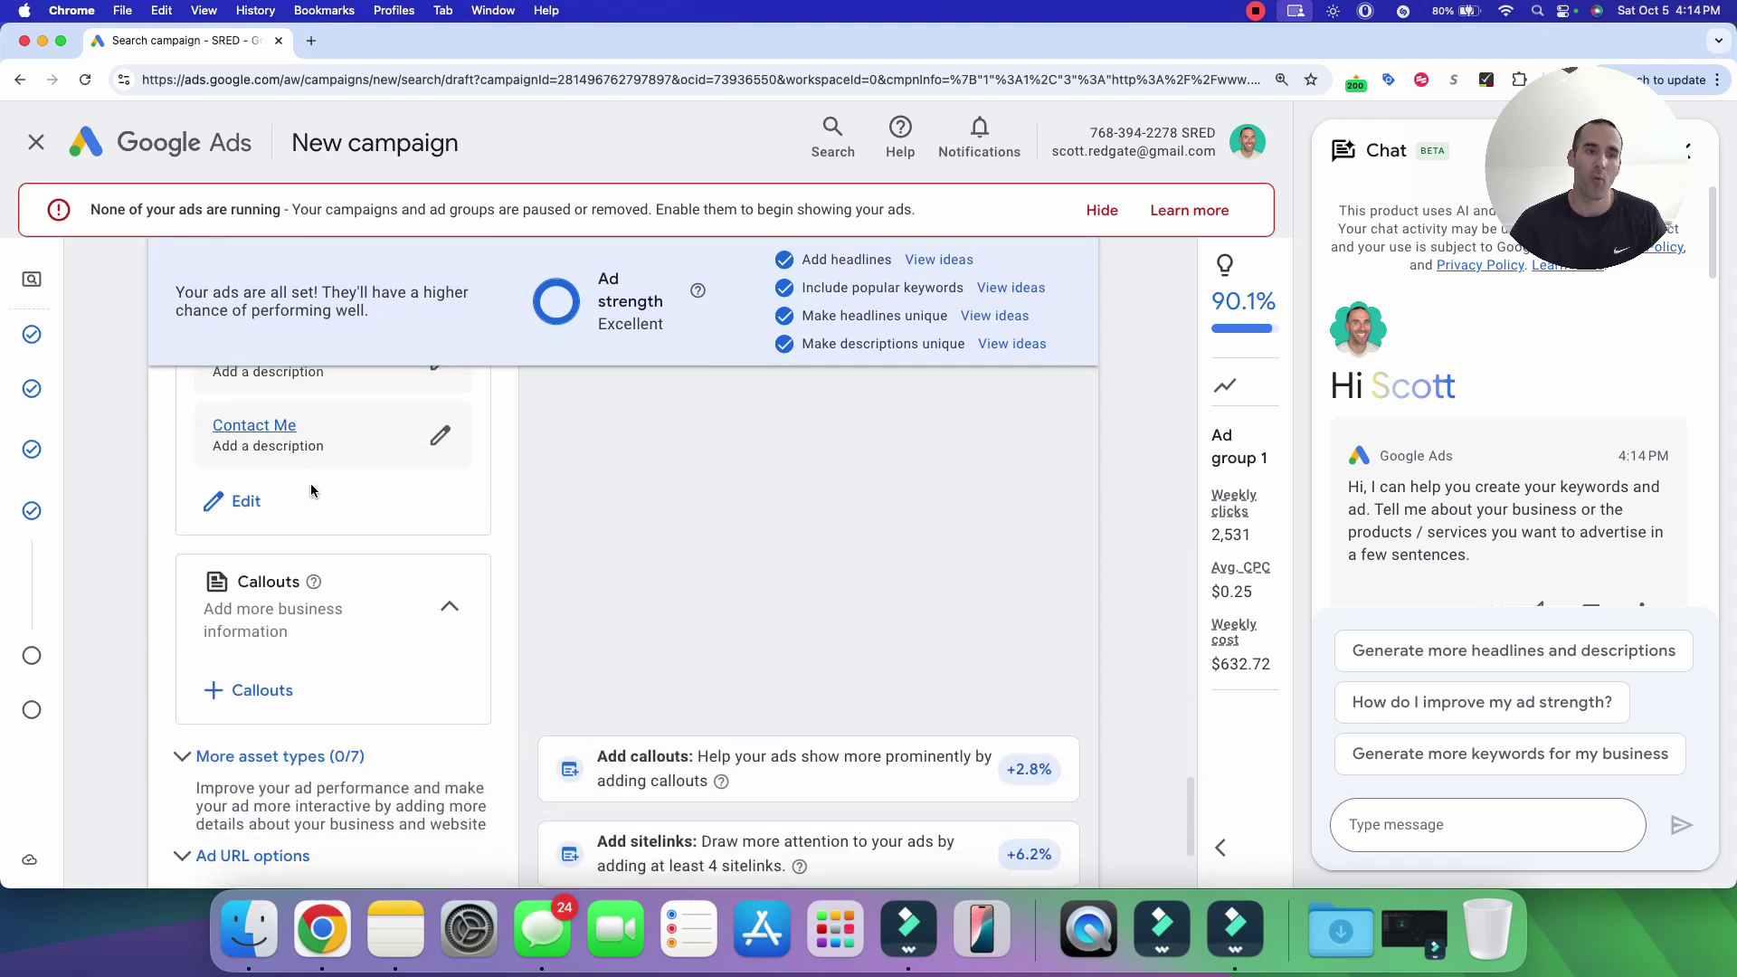
pyautogui.scroll(10, 310, 489)
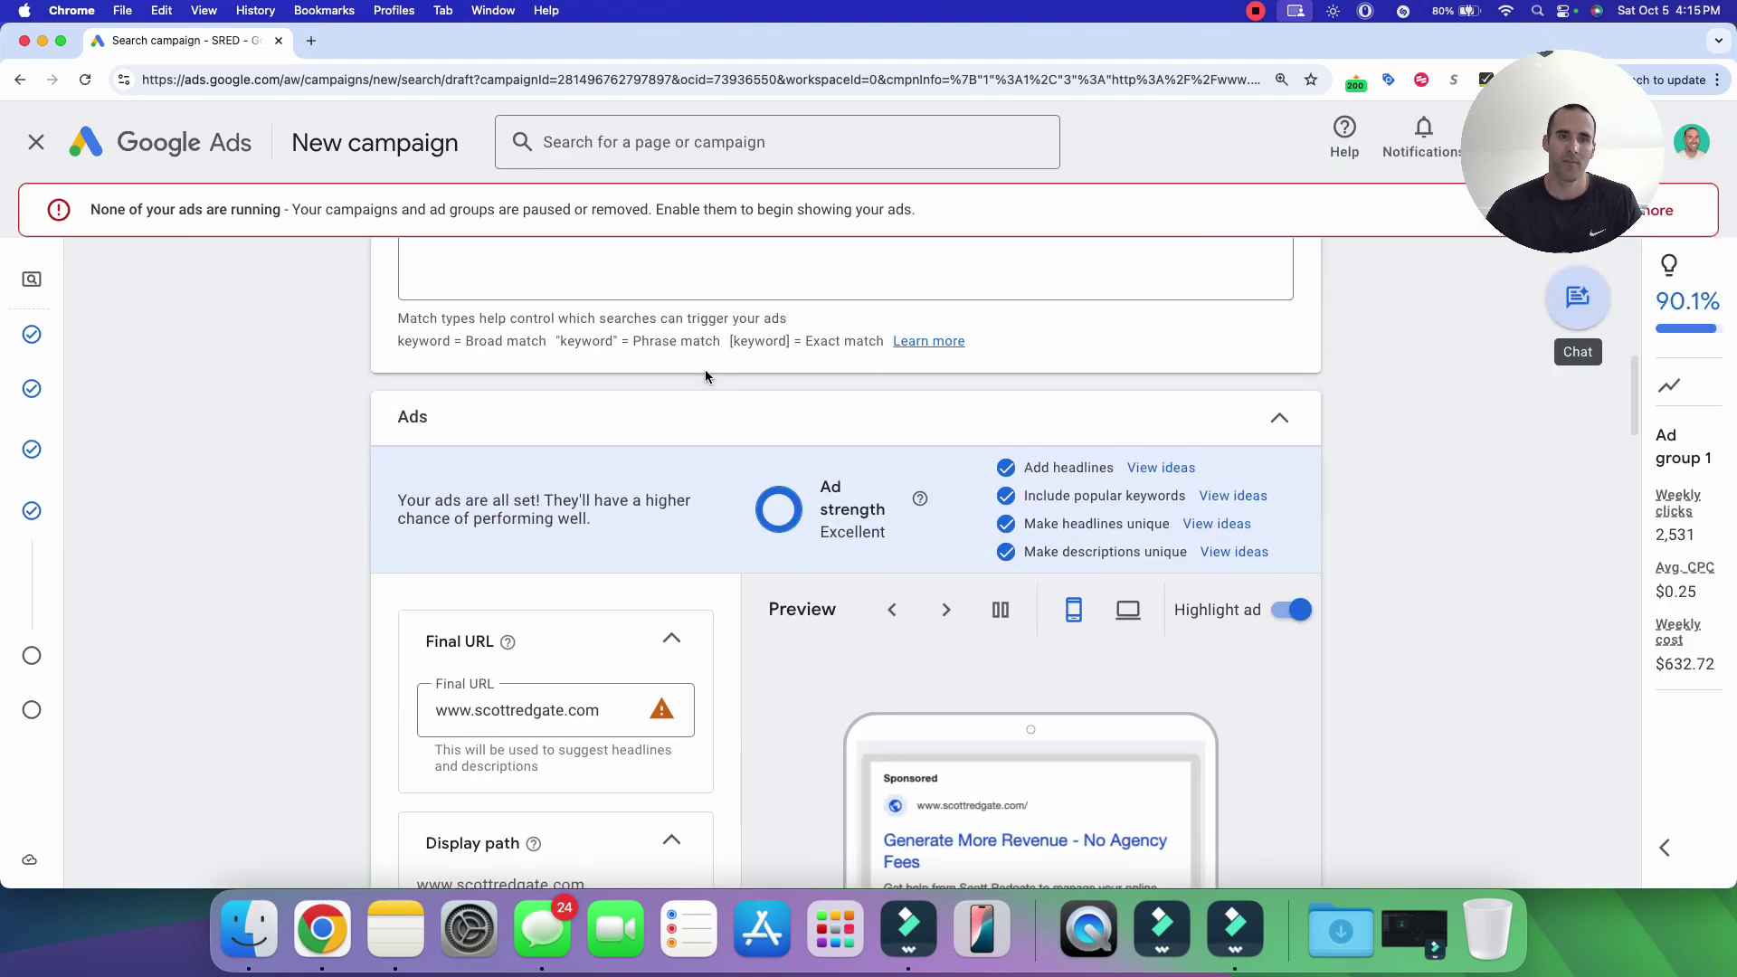
# - Review the ad's final URL, display path, preview and suggested headlines
pyautogui.scroll(-1, 704, 369)
pyautogui.scroll(-3, 705, 371)
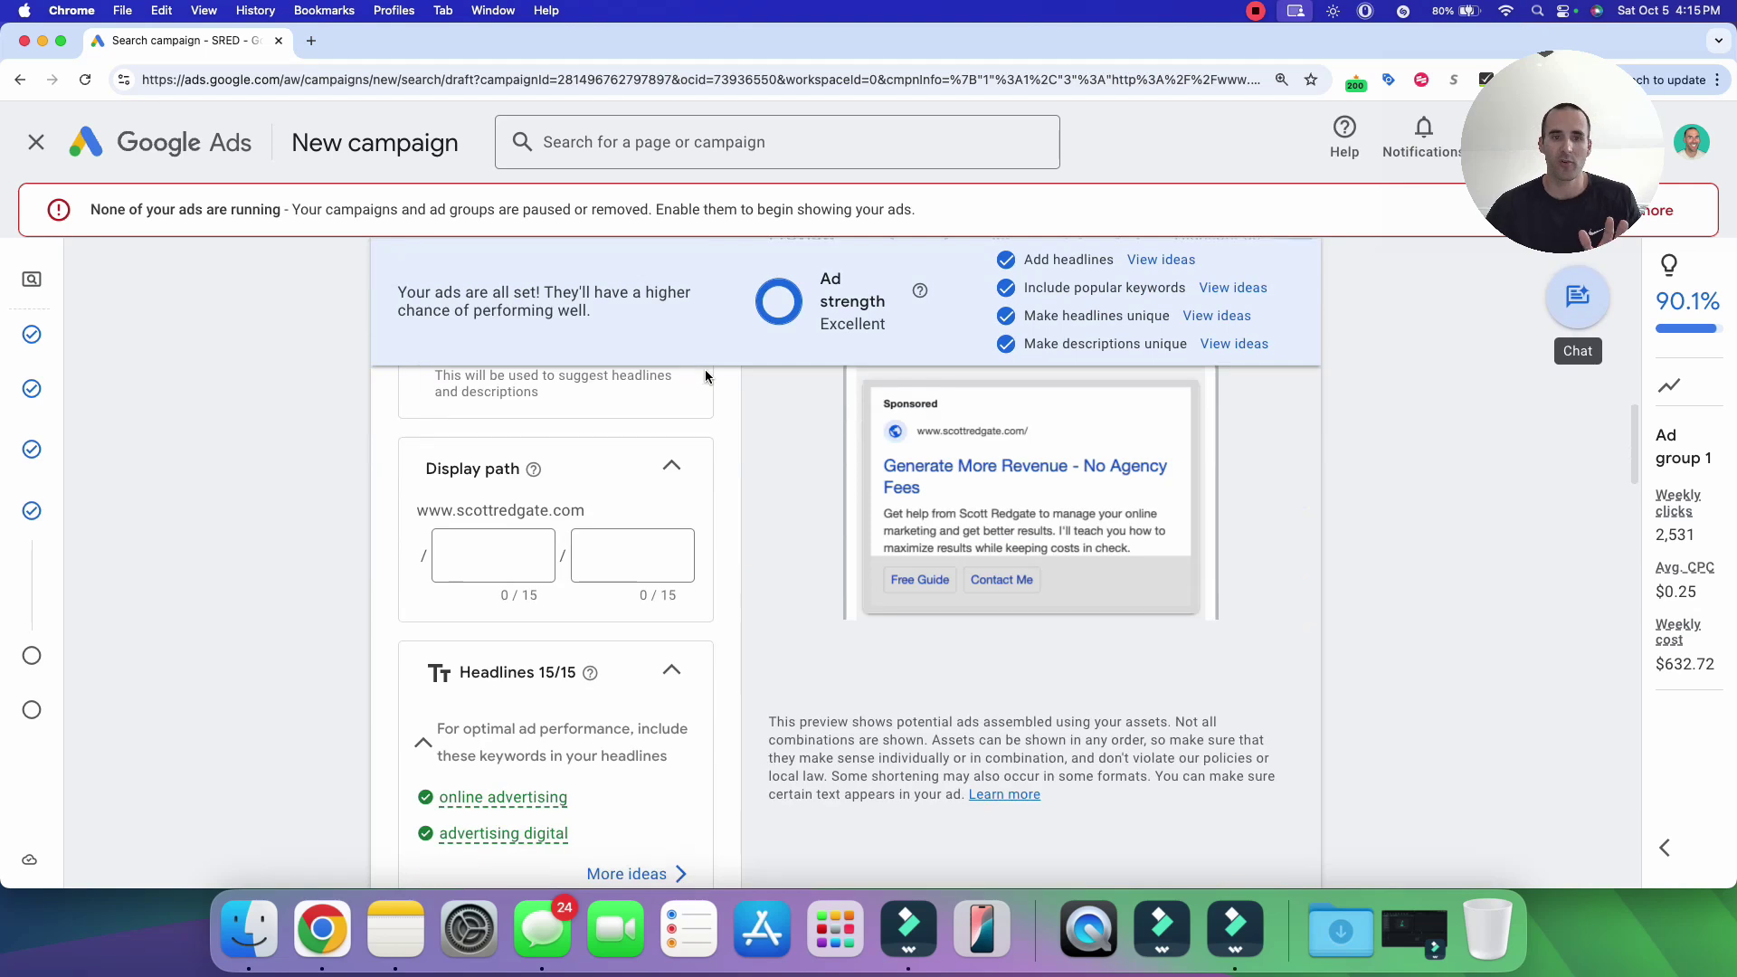
pyautogui.scroll(-4, 706, 375)
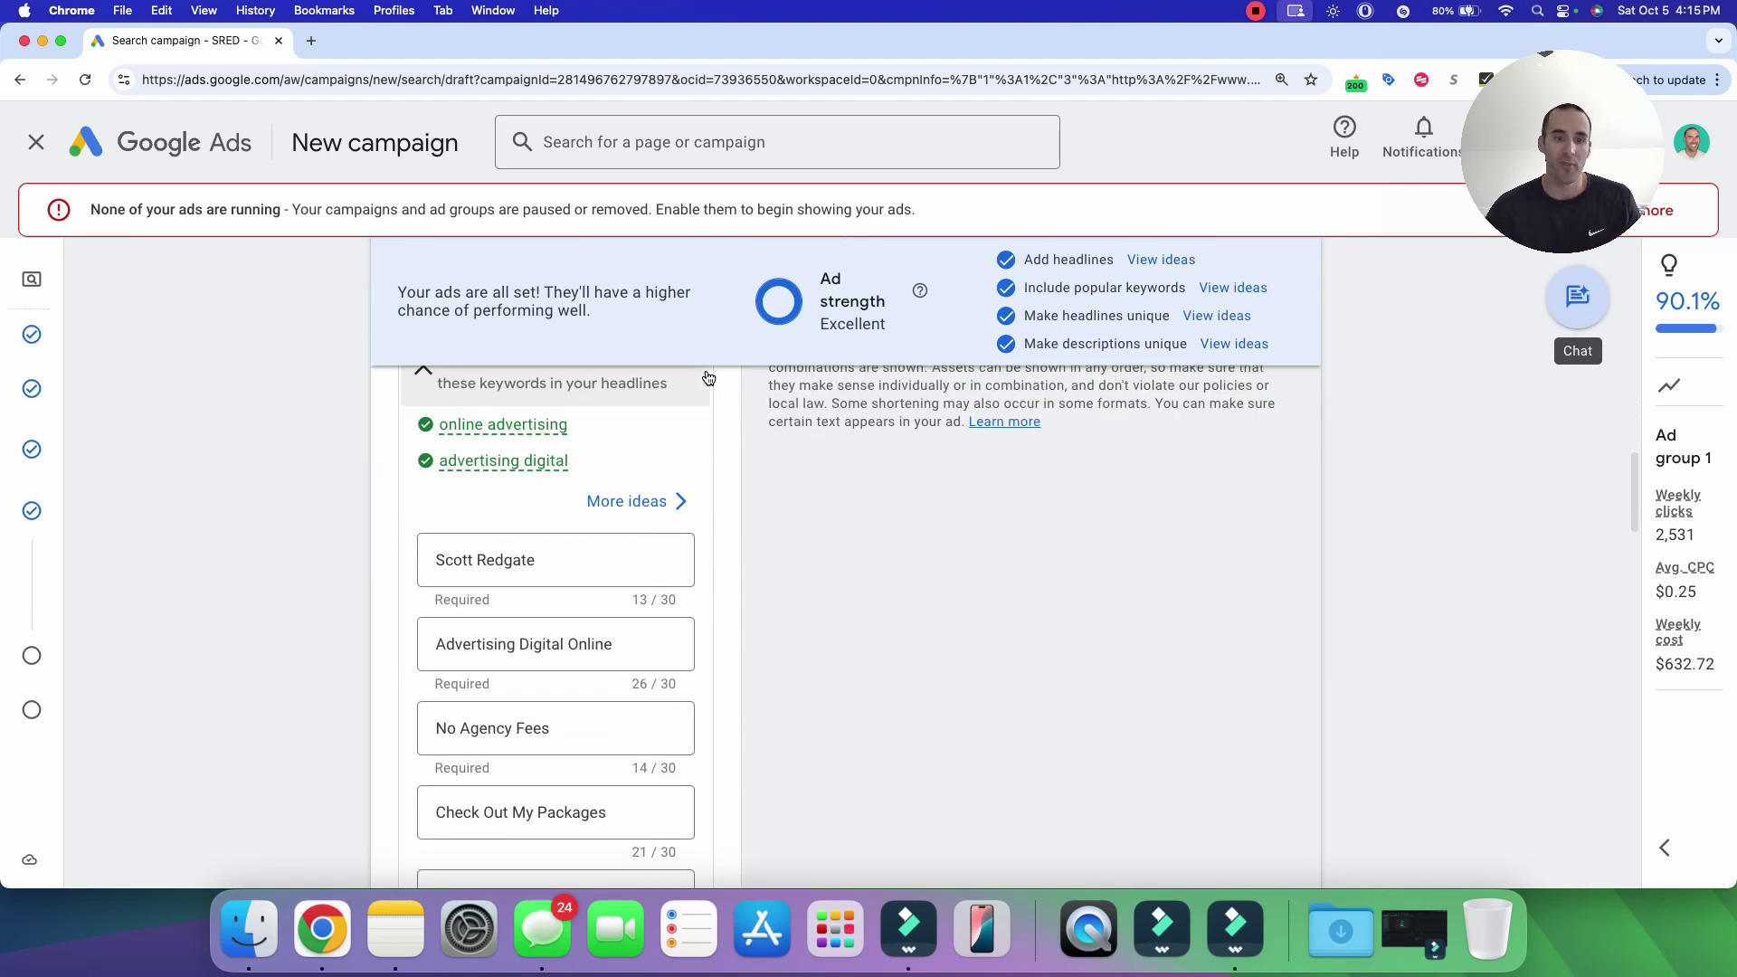
pyautogui.scroll(-1, 708, 379)
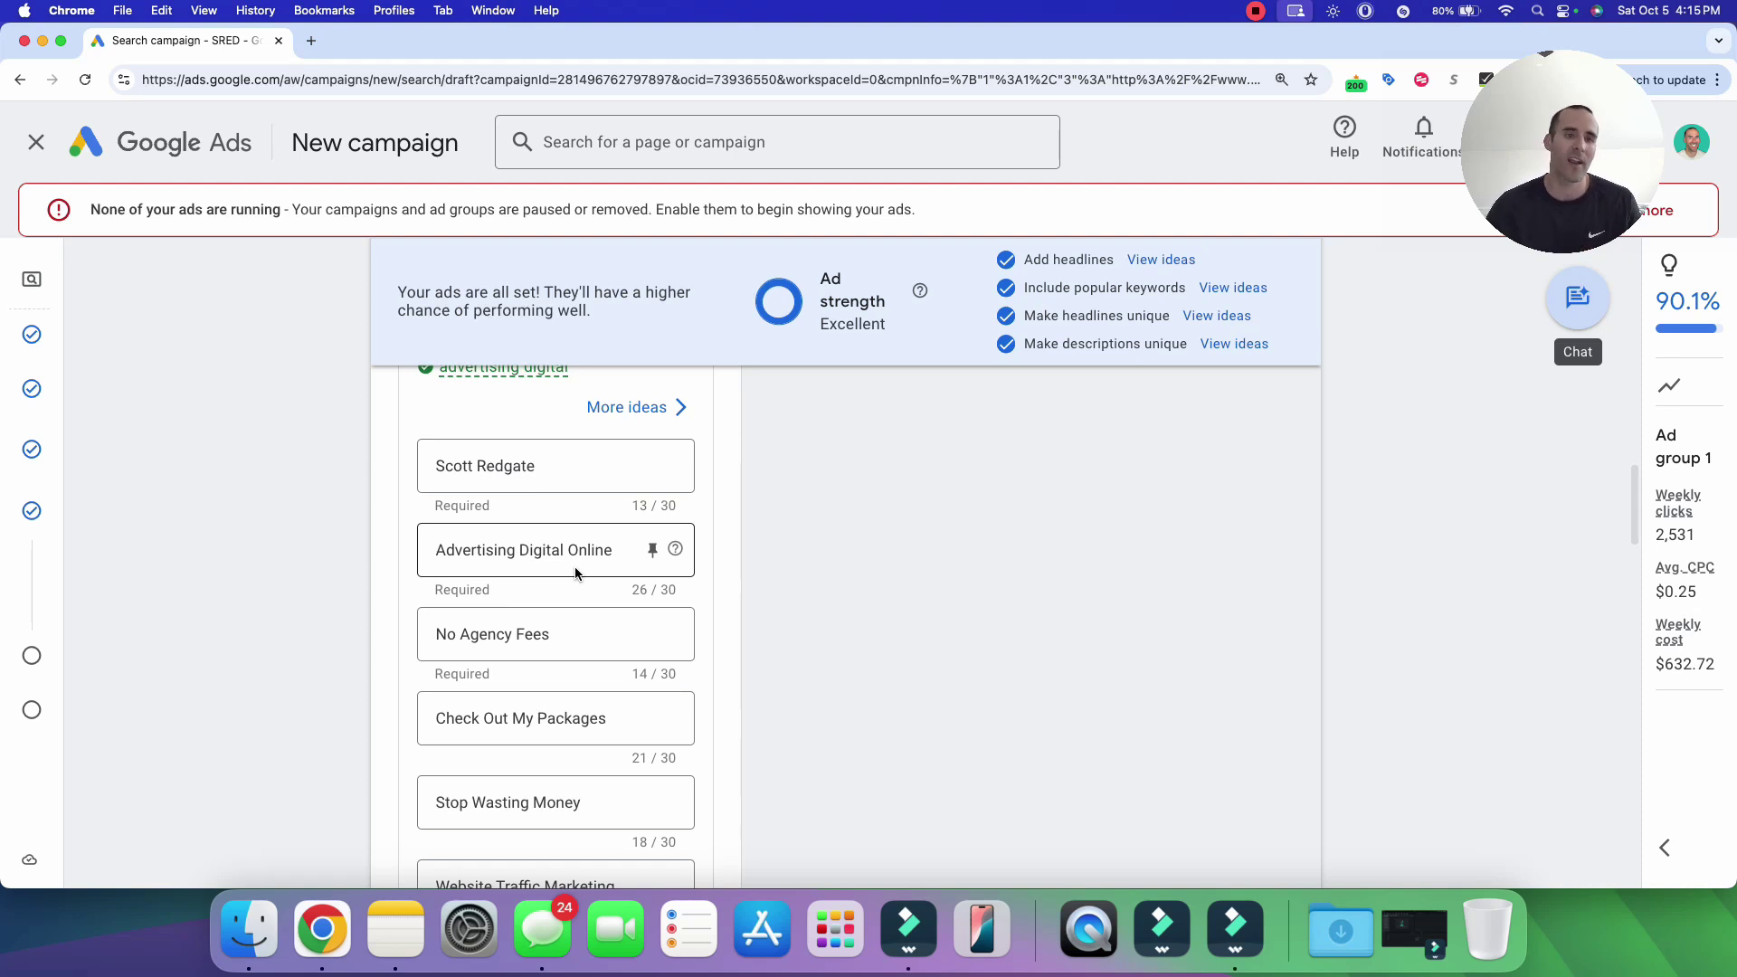
pyautogui.scroll(-2, 566, 523)
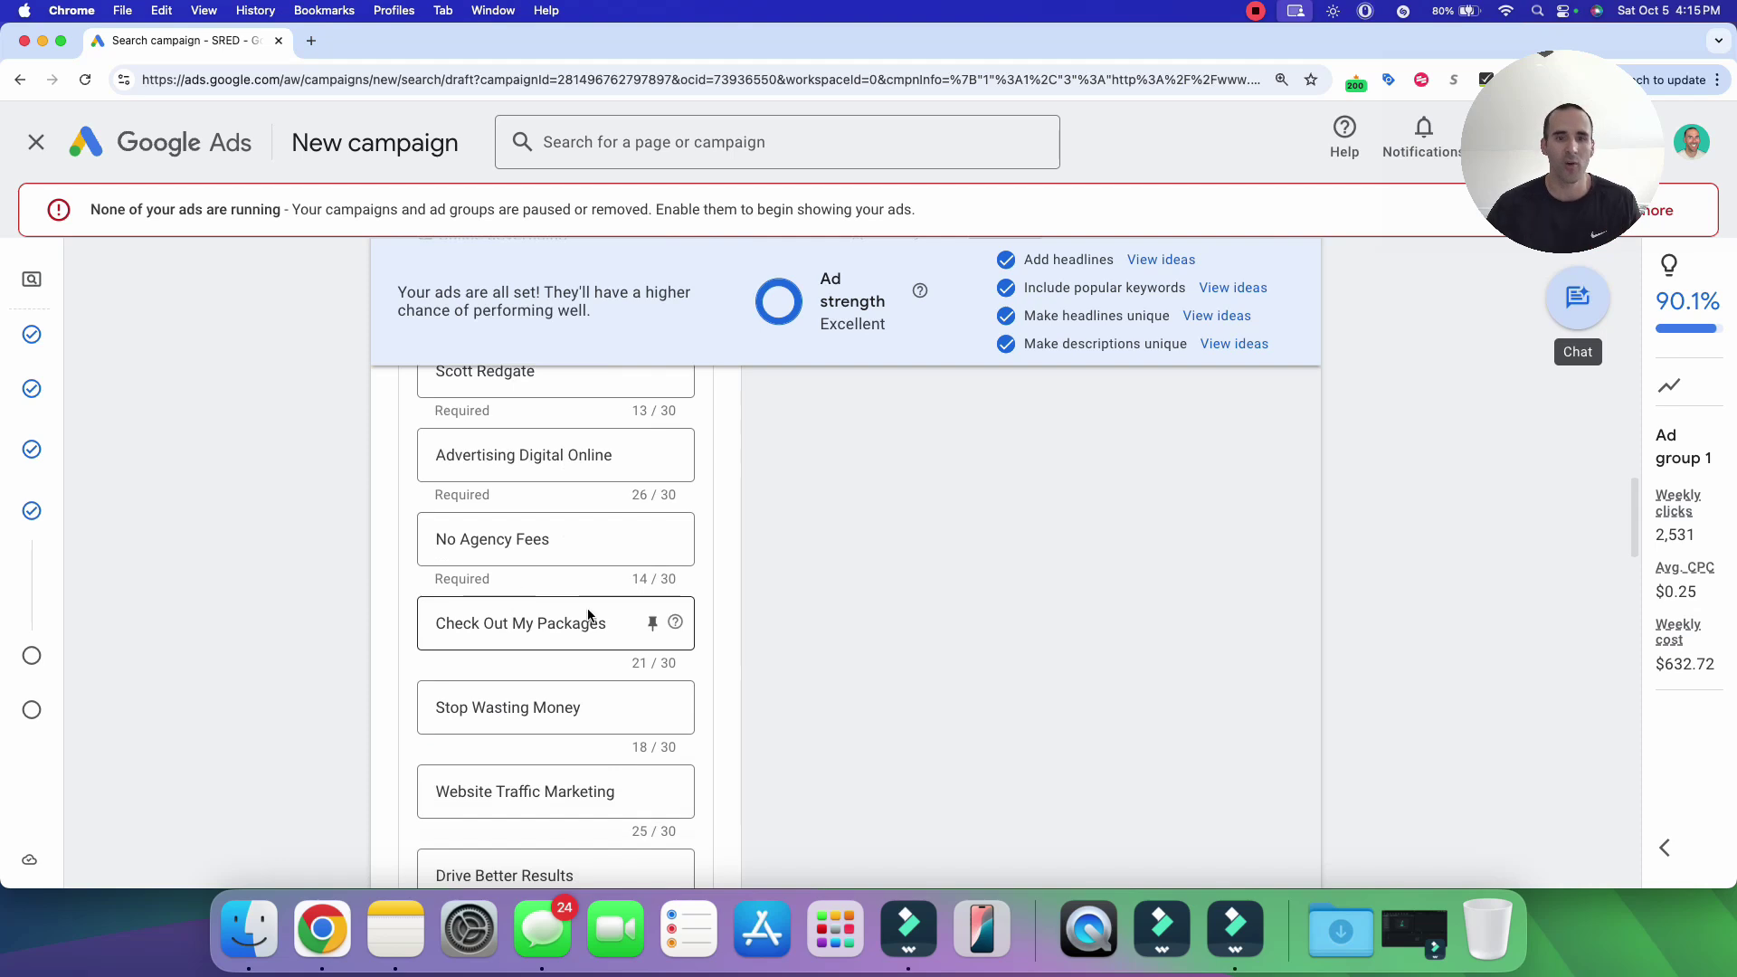
pyautogui.scroll(3, 593, 621)
pyautogui.scroll(3, 570, 608)
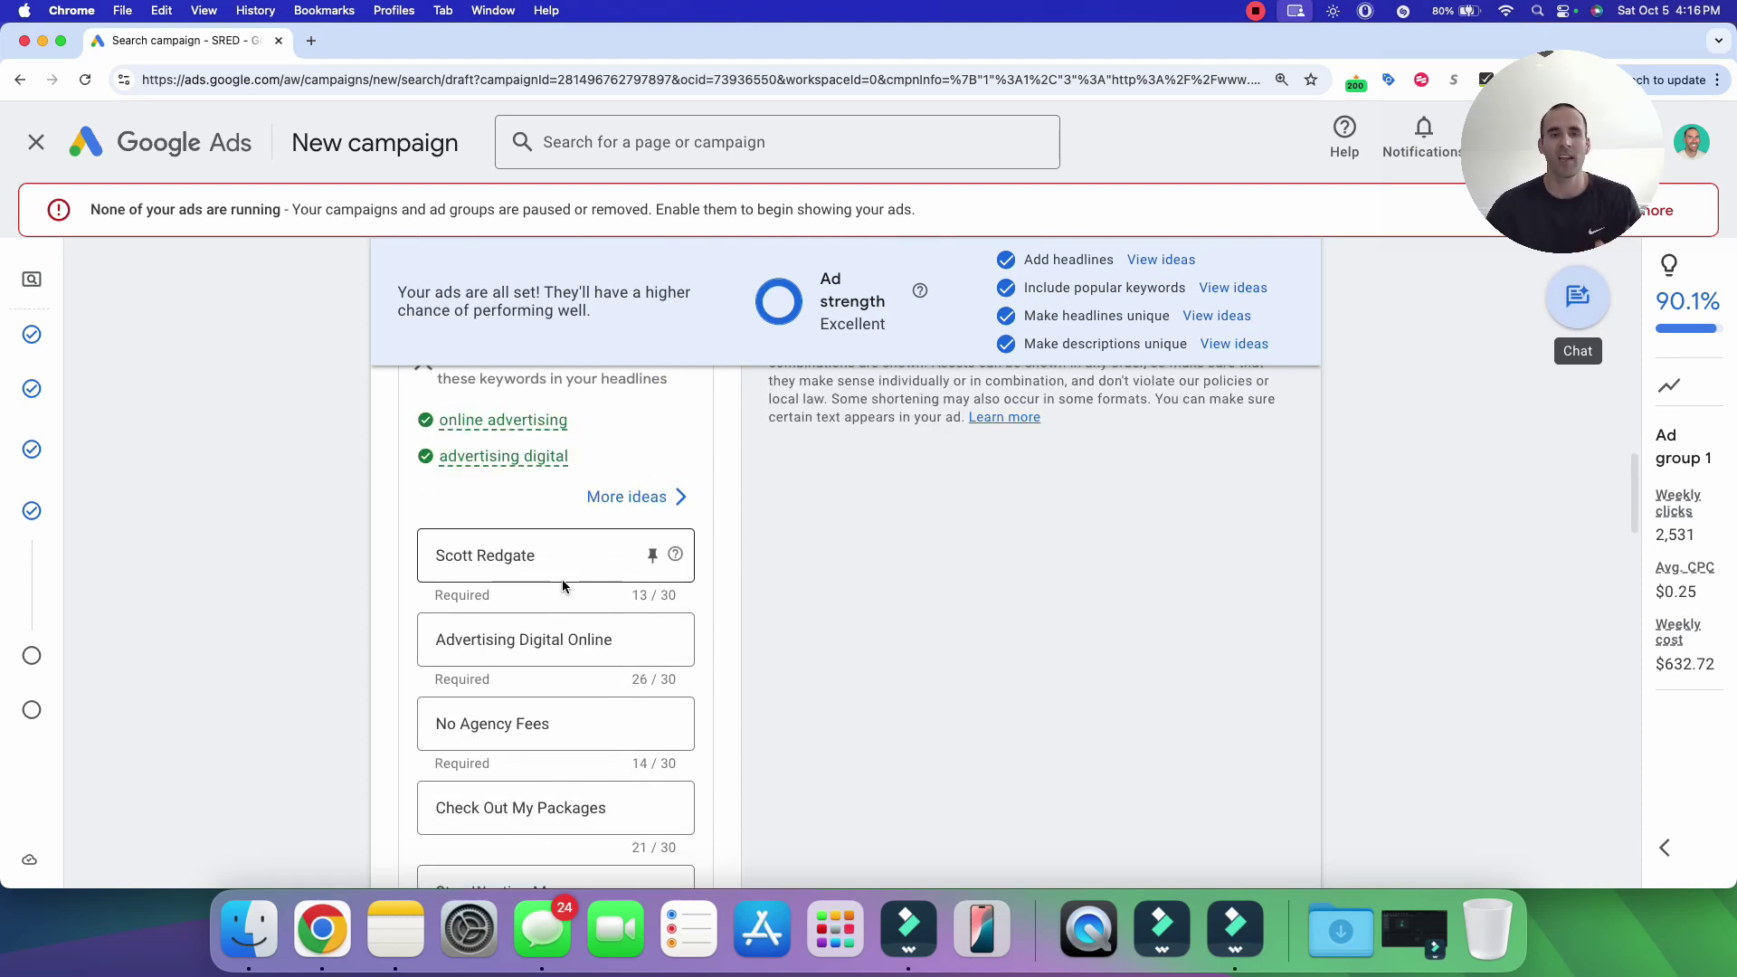
# - Replace all generated keywords of Ad group 1 with the keyword "basketball shoes"
pyautogui.scroll(8, 562, 579)
pyautogui.scroll(10, 588, 602)
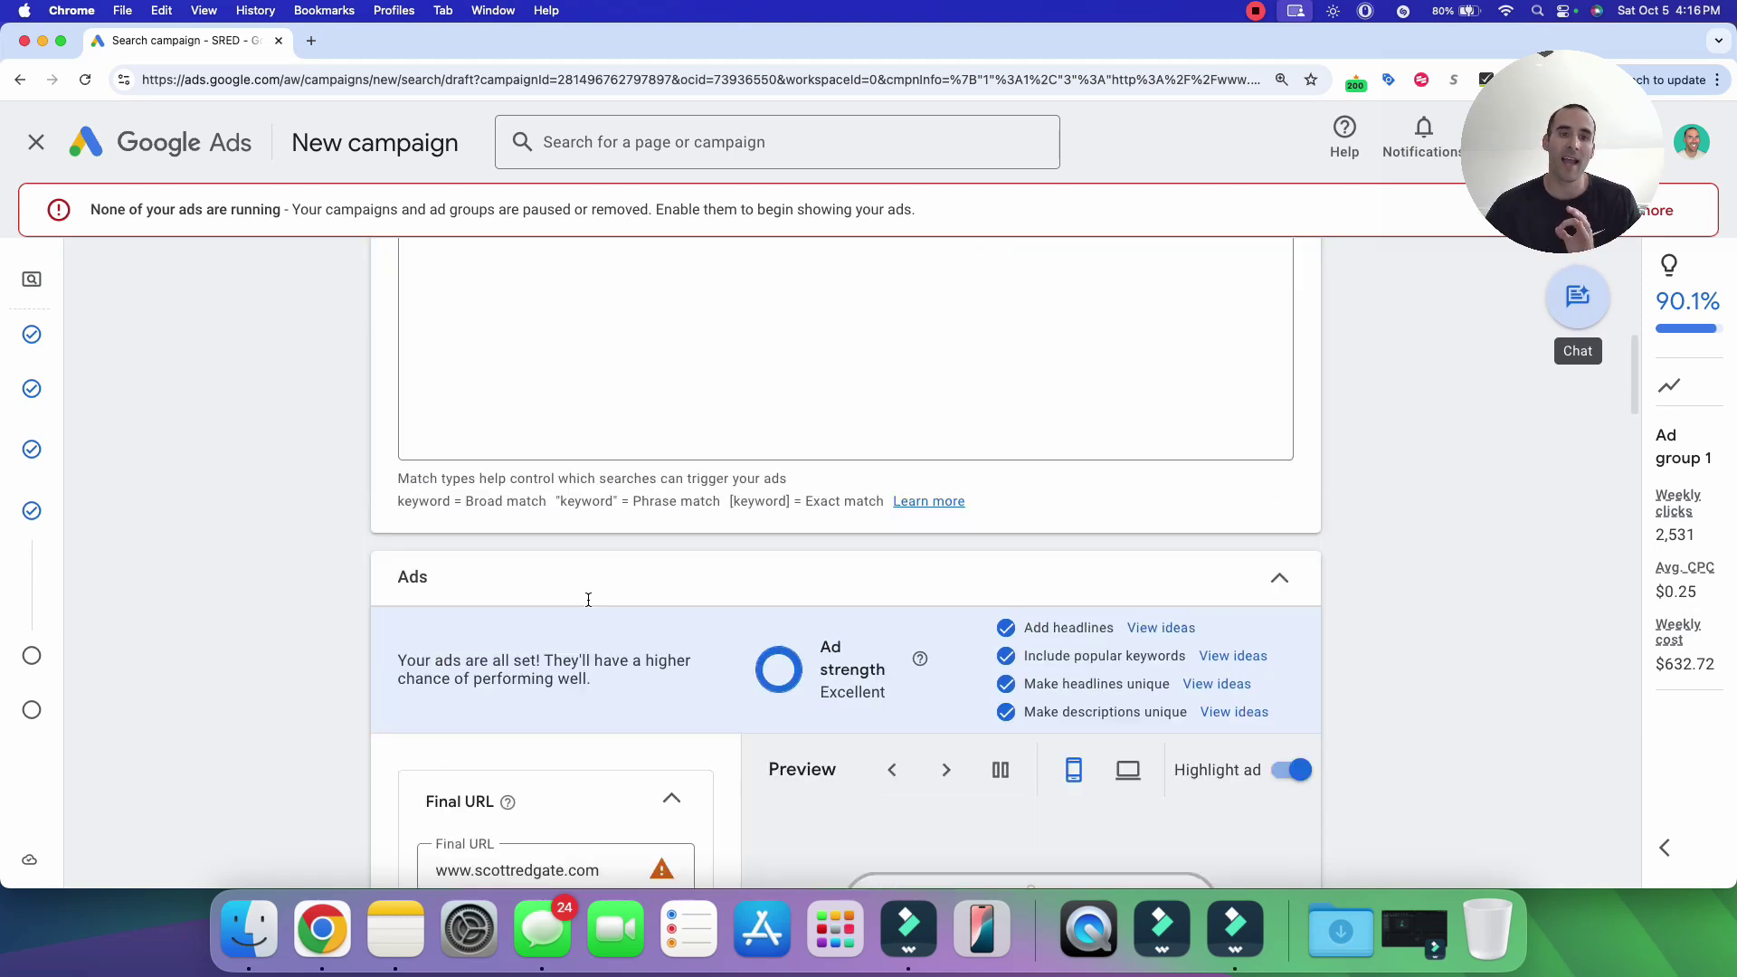
pyautogui.click(644, 593)
pyautogui.press('super+a')
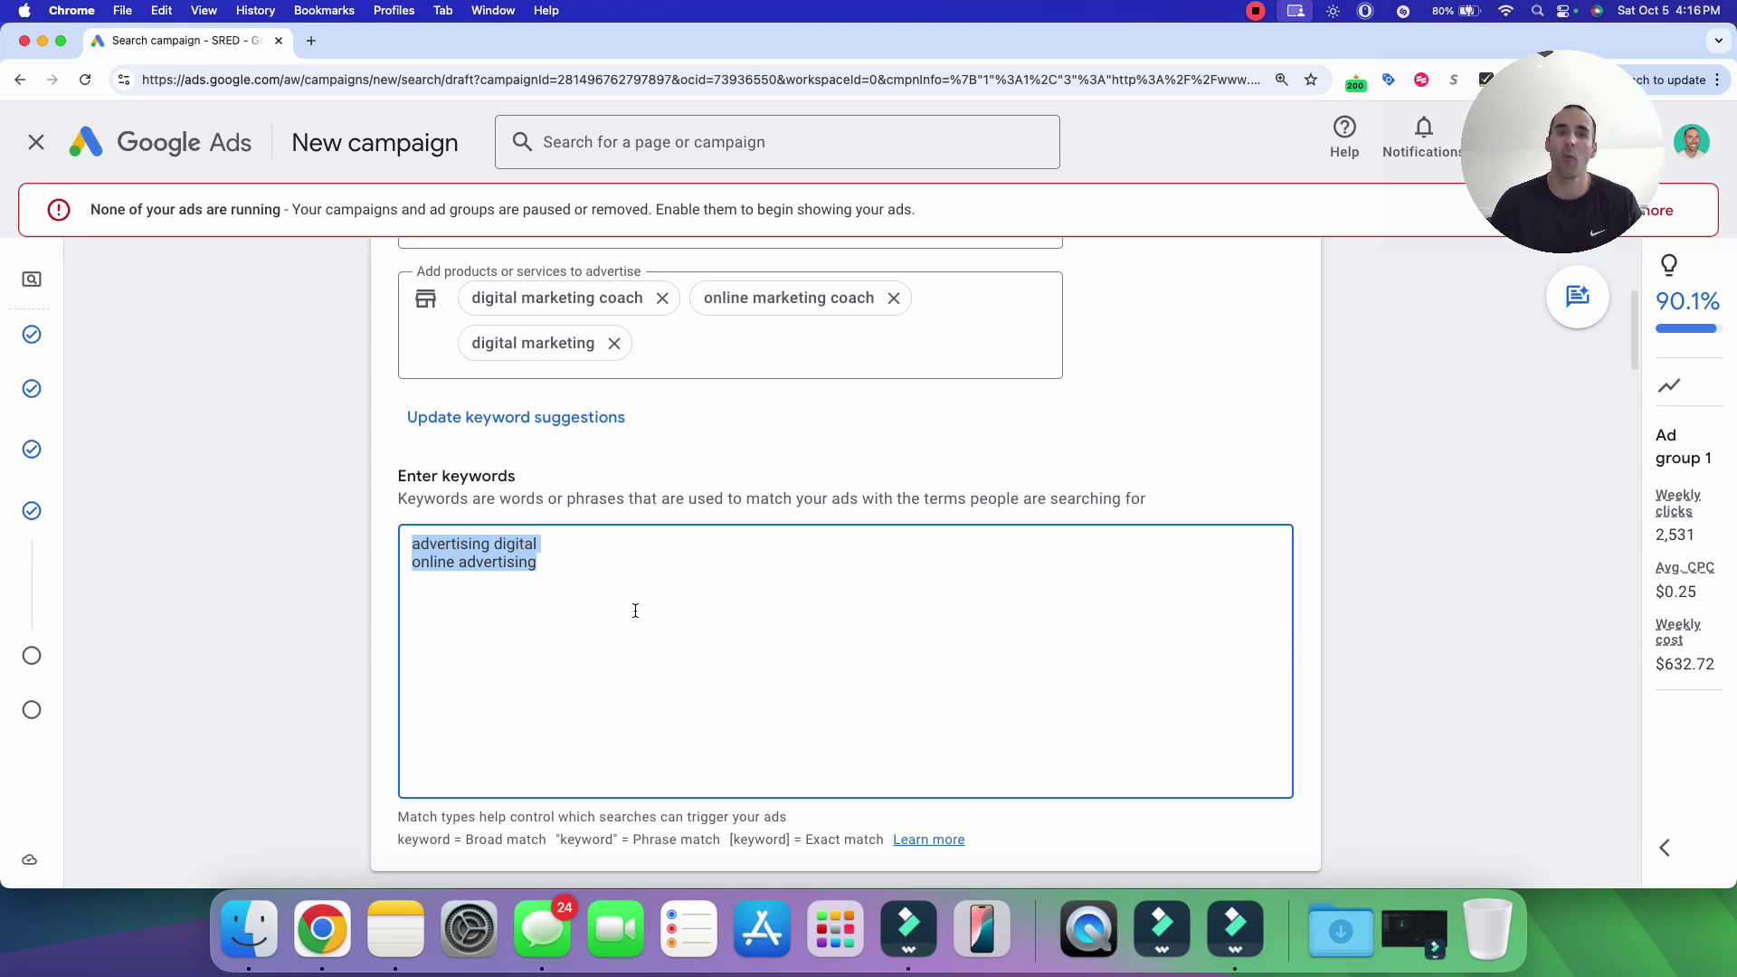
pyautogui.write('basketball shoes')
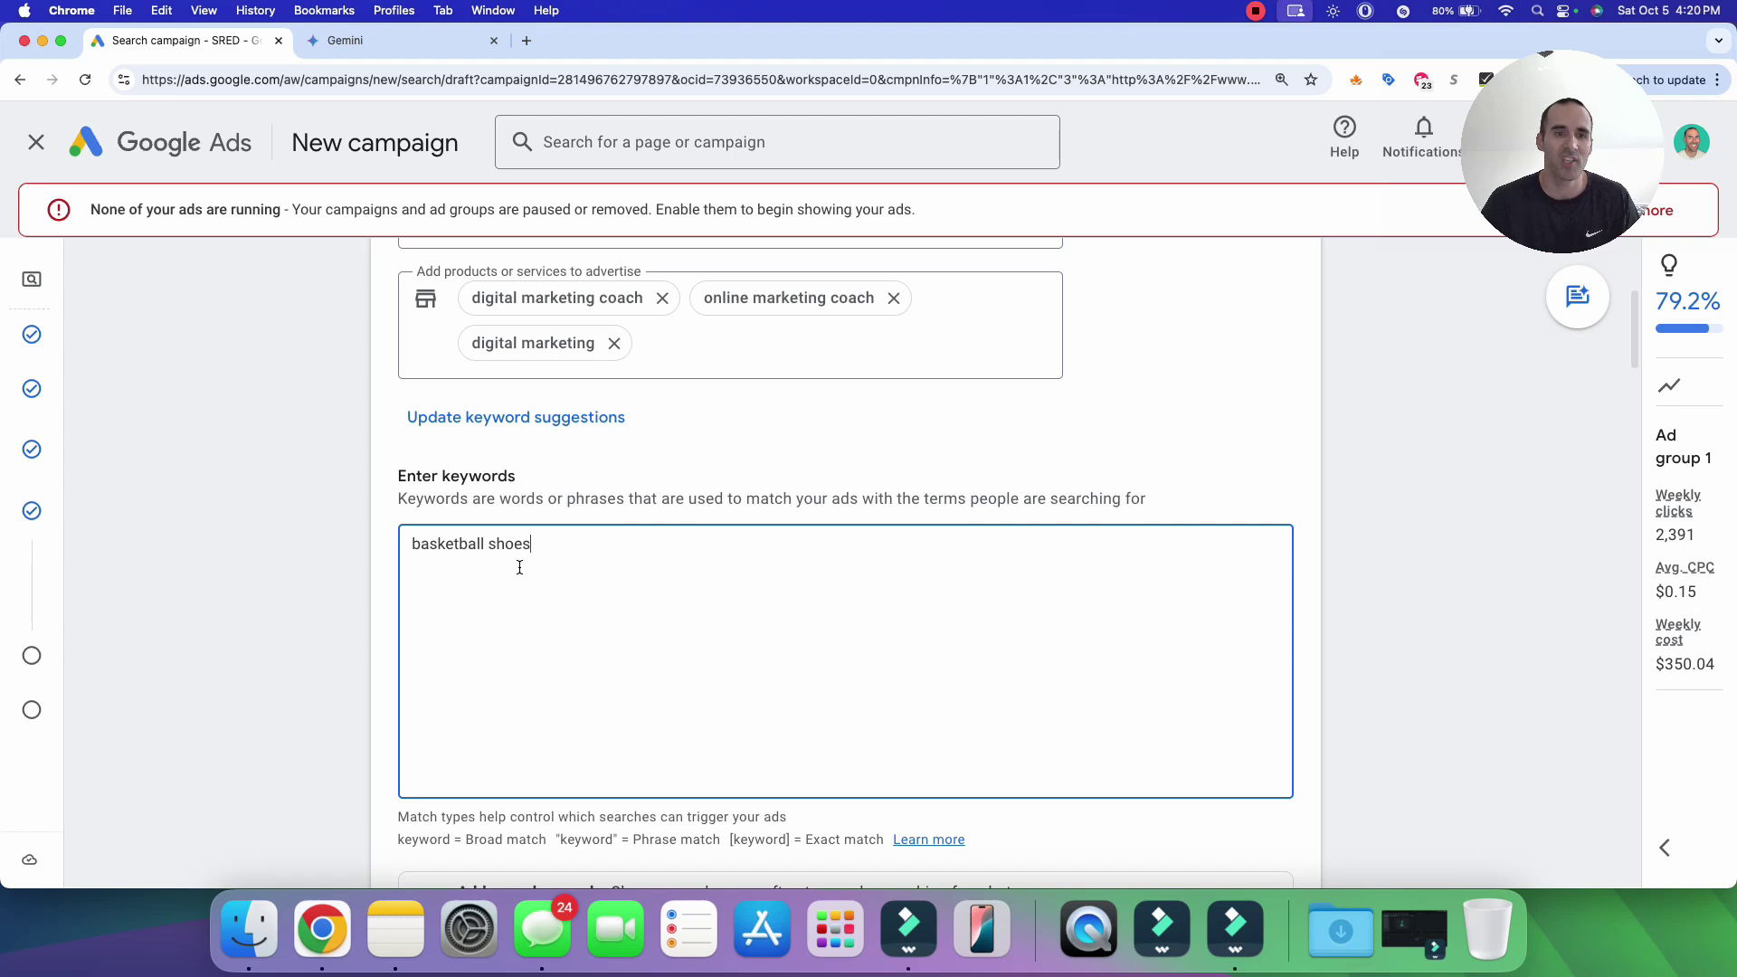
# - Switch to Gemini, submit the prompt "Give me 20 keyword ideas in Google Ads surrounding basketball shoes" and copy the resulting keyword list
pyautogui.click(424, 41)
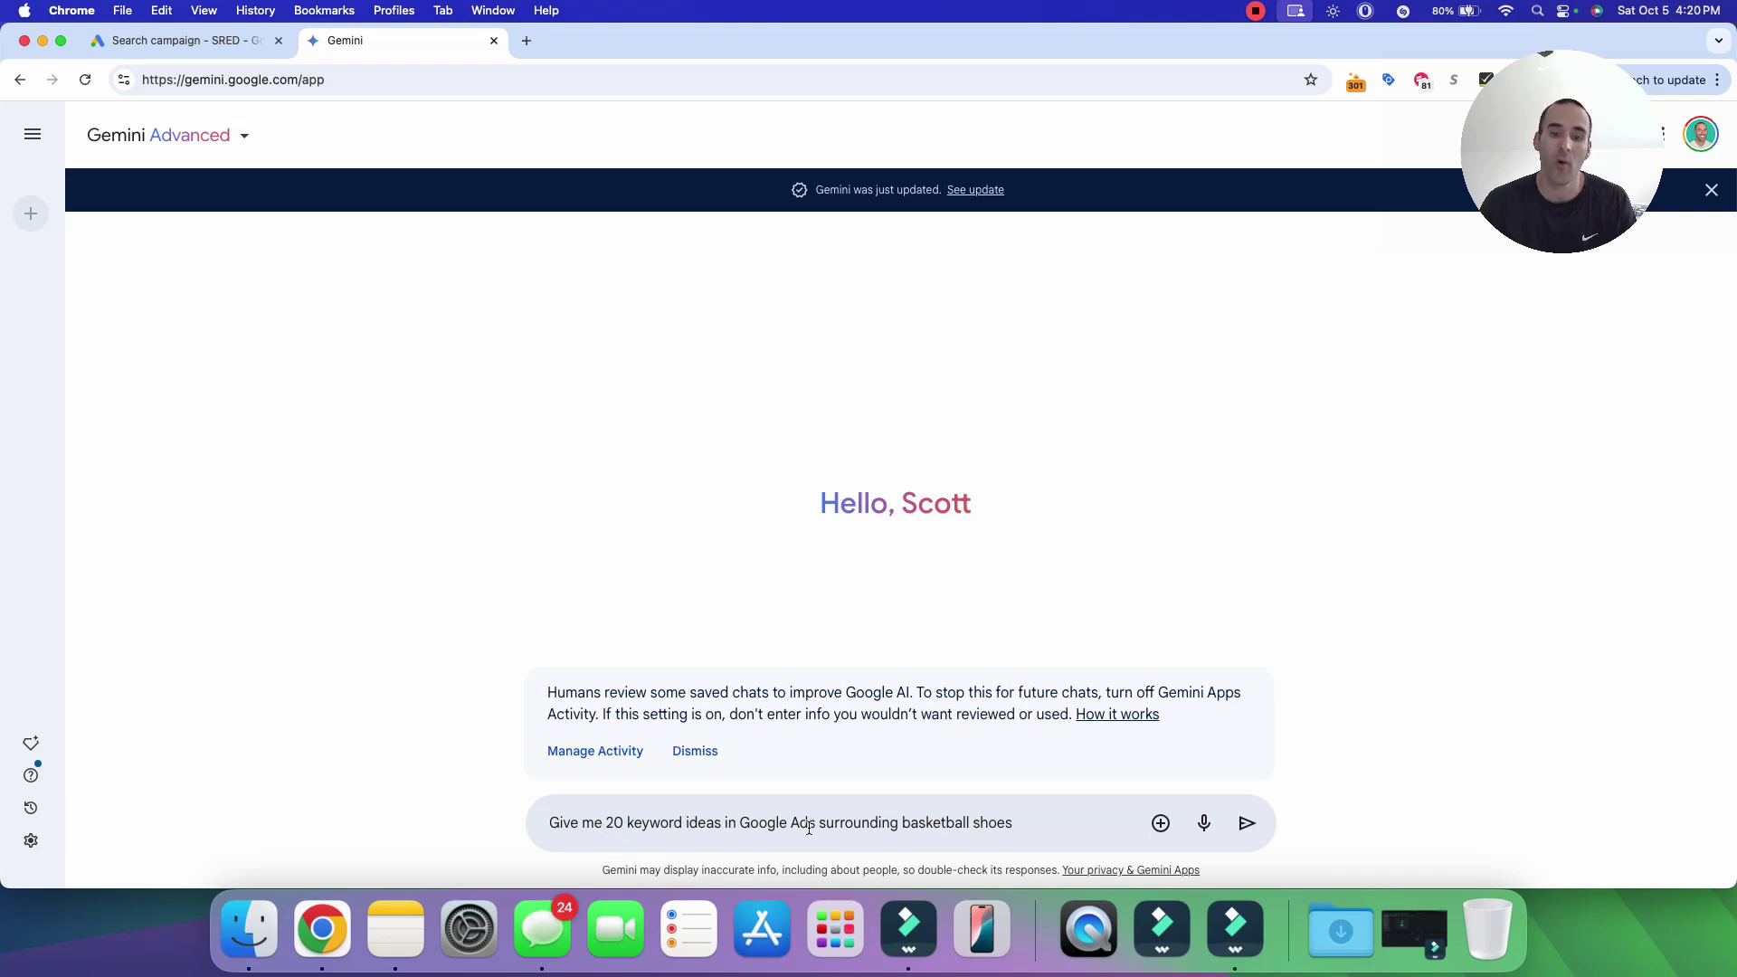
pyautogui.click(1248, 824)
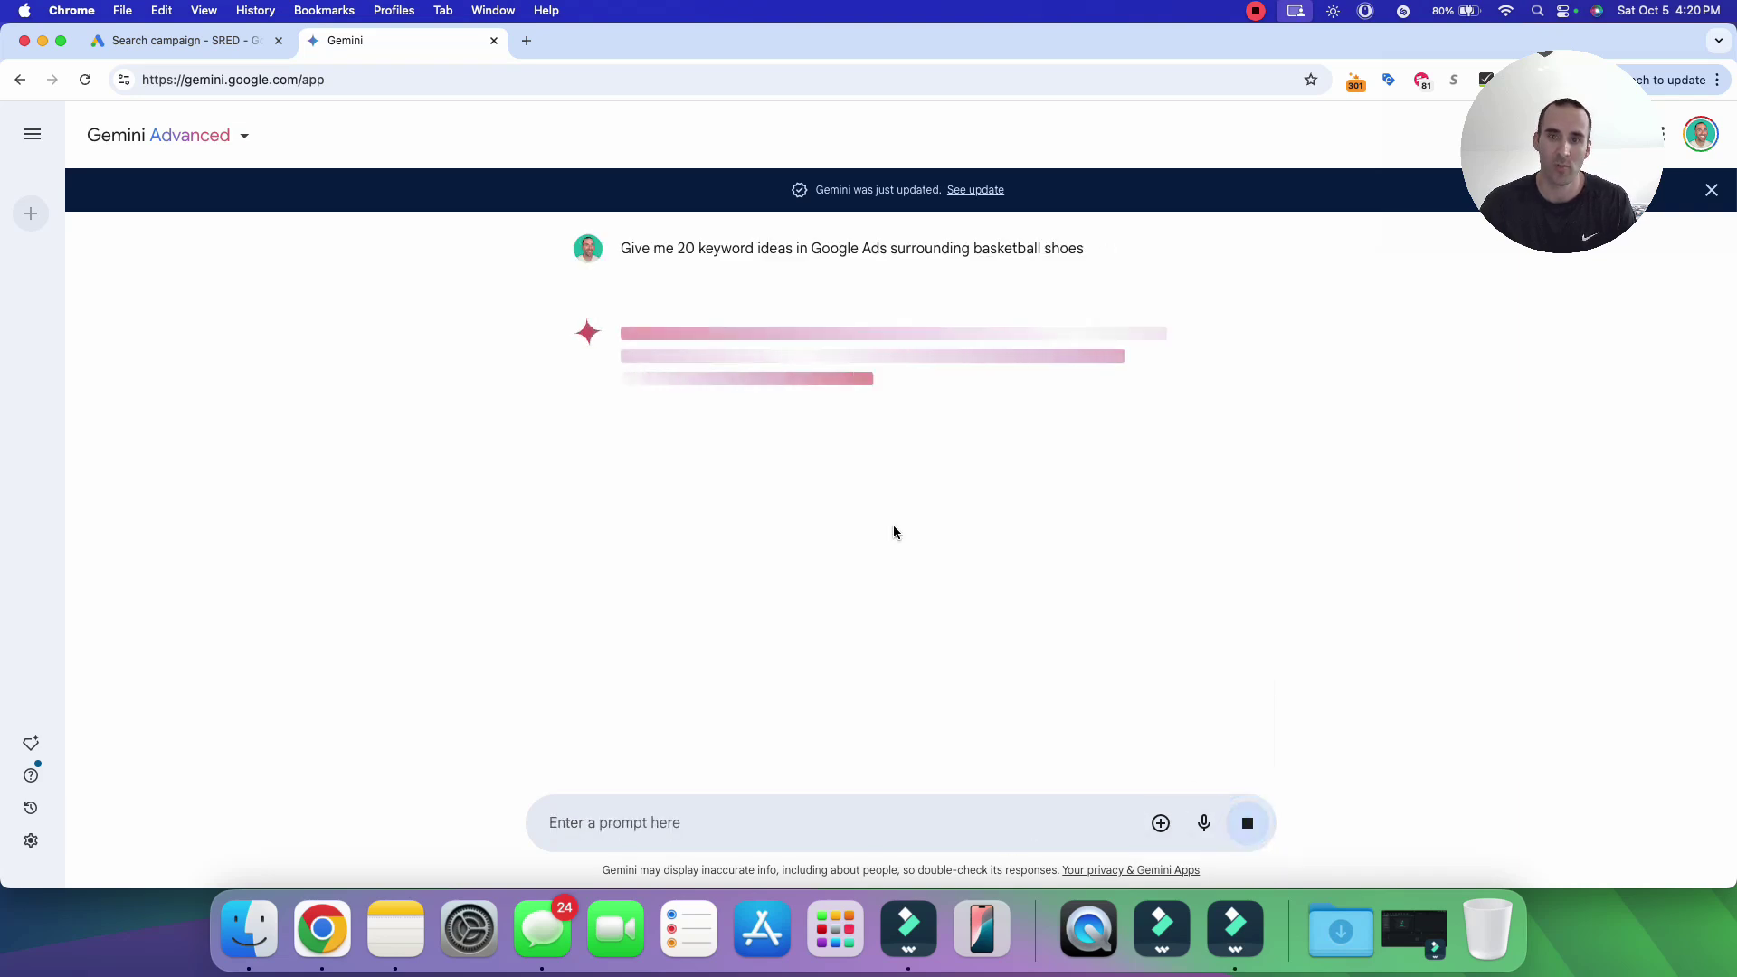
pyautogui.tripleClick(790, 509)
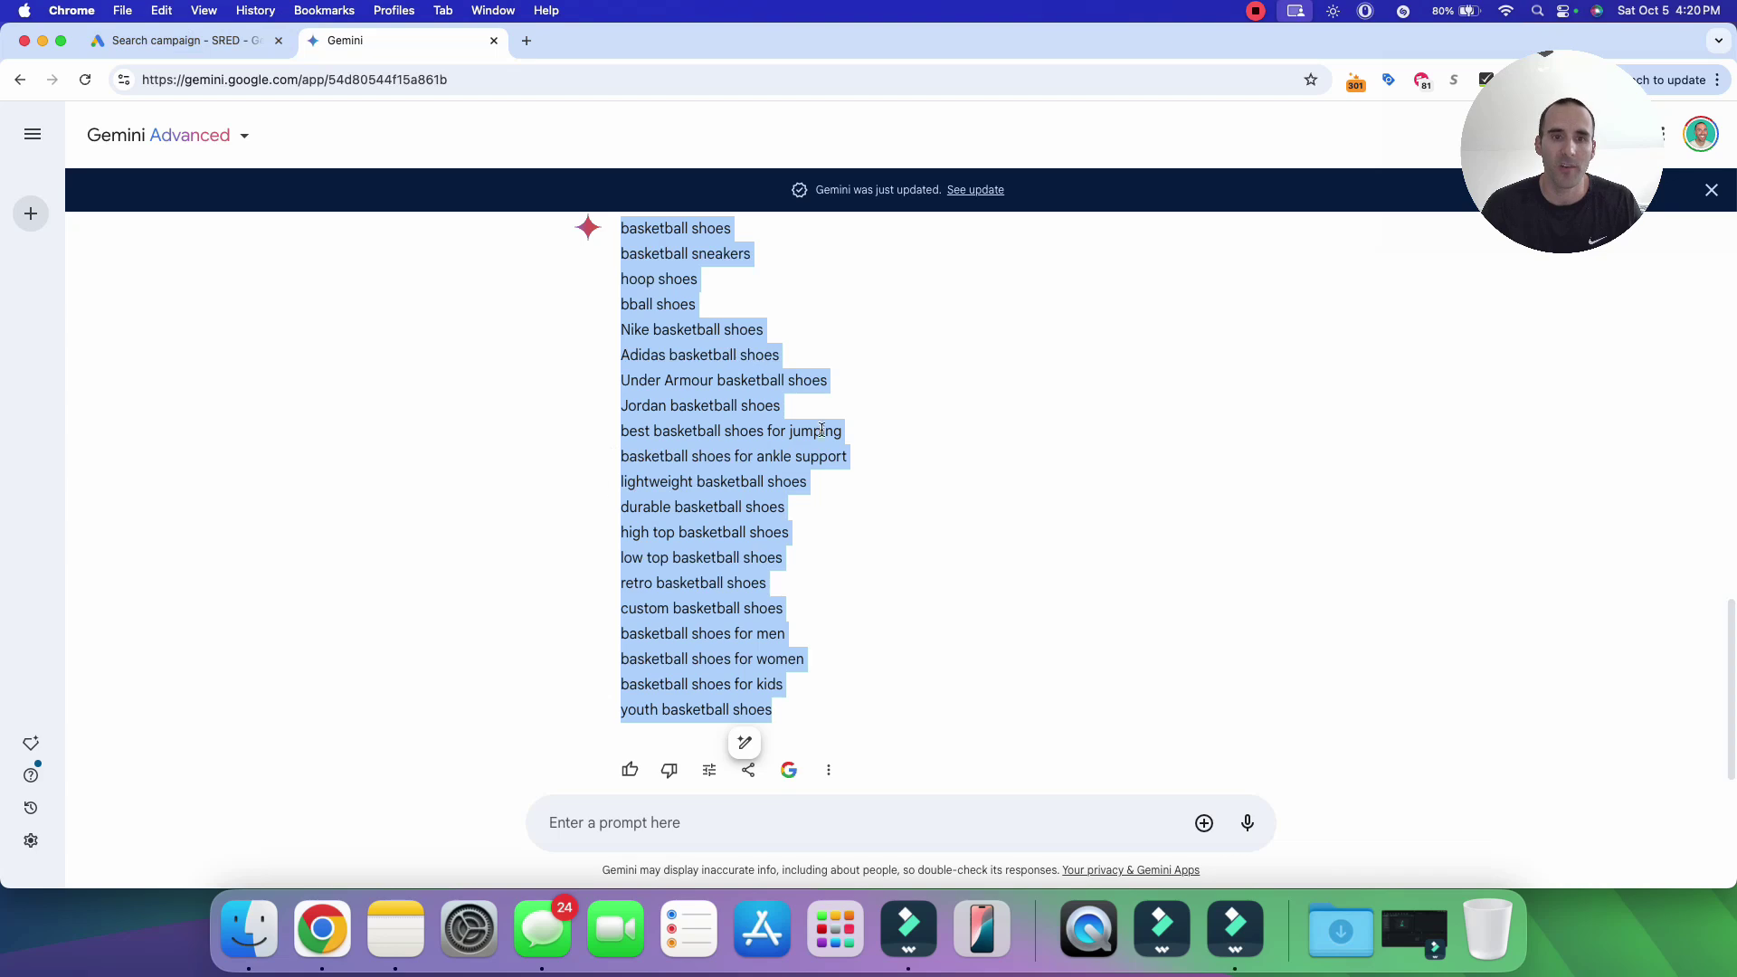
# - Return to Google Ads and replace the "basketball shoes" entry in the ad group's keywords with the copied list
pyautogui.click(205, 41)
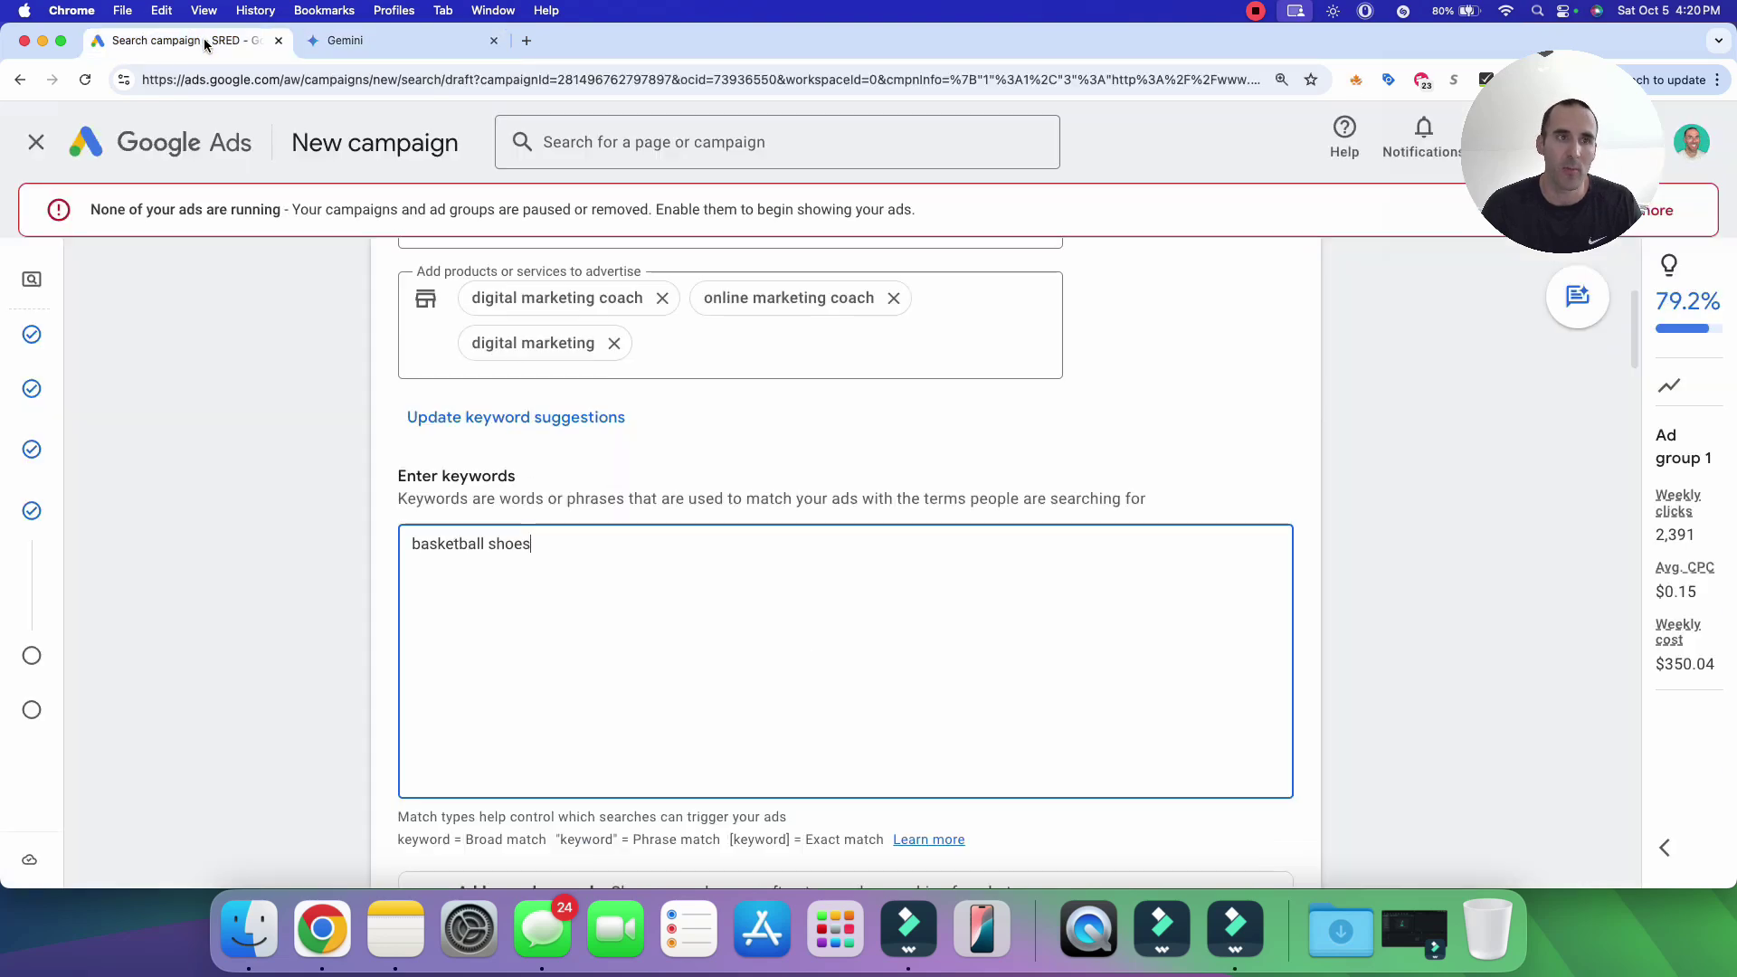
pyautogui.tripleClick(633, 558)
pyautogui.press('super+v')
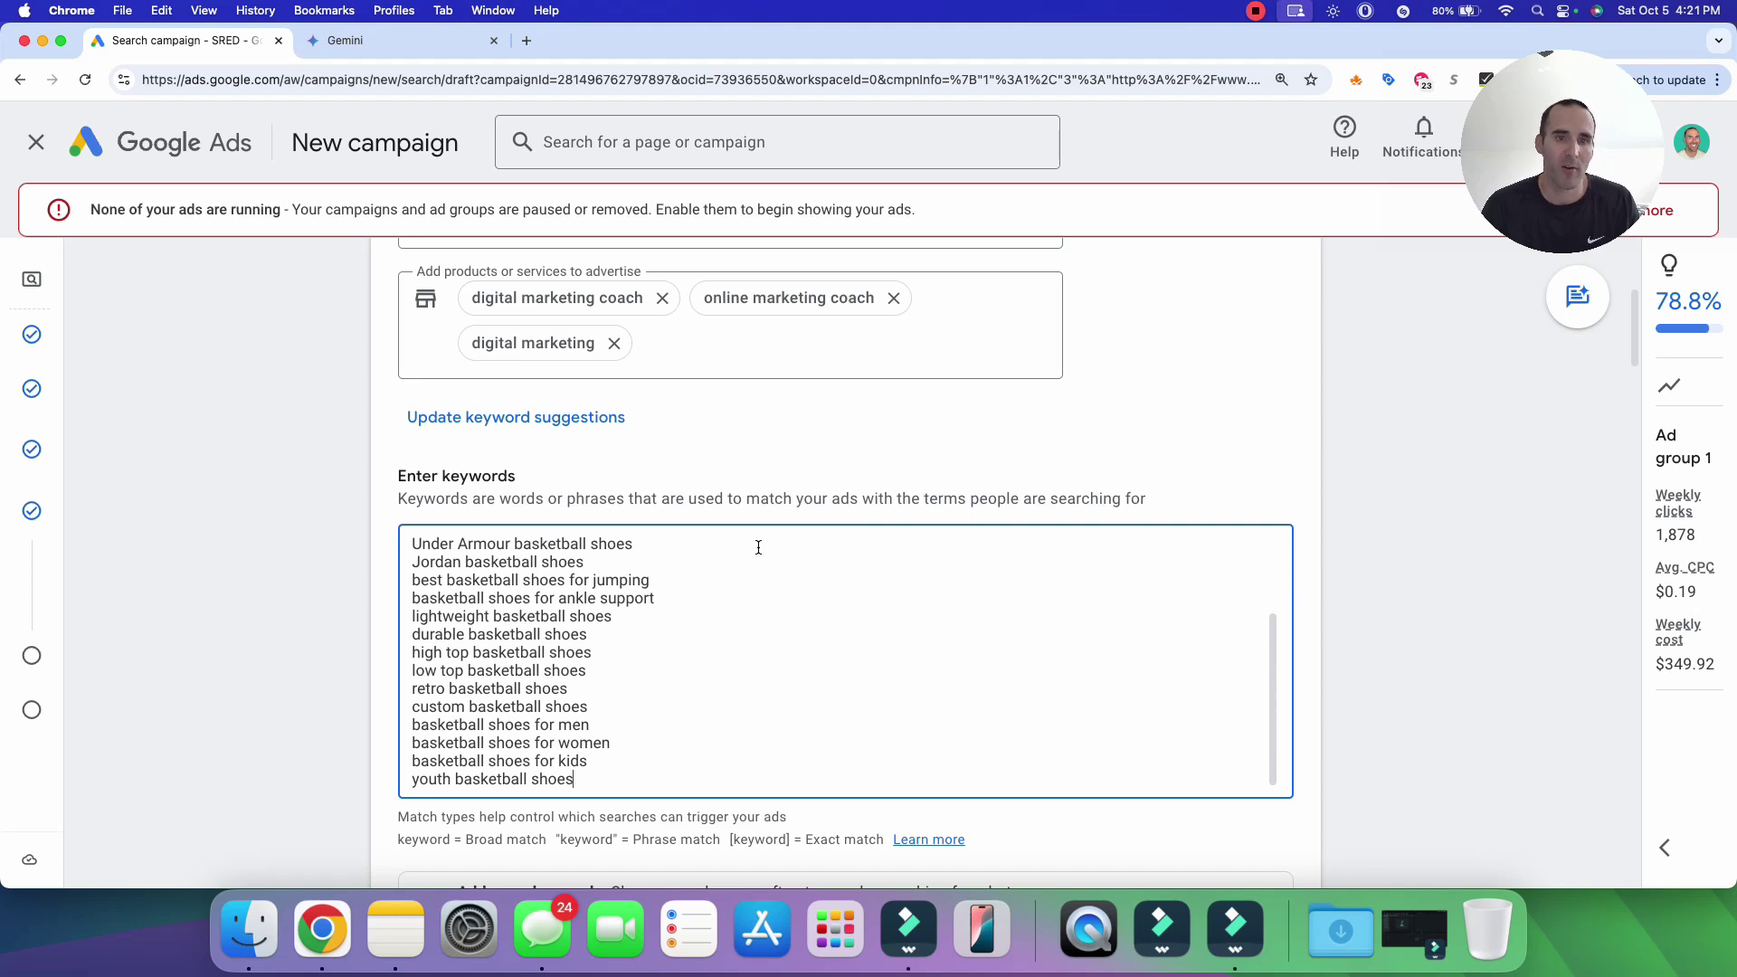
# - Review the keywords, headlines, descriptions and callouts of the ad group, and continue to the budget settings
pyautogui.scroll(-8, 472, 508)
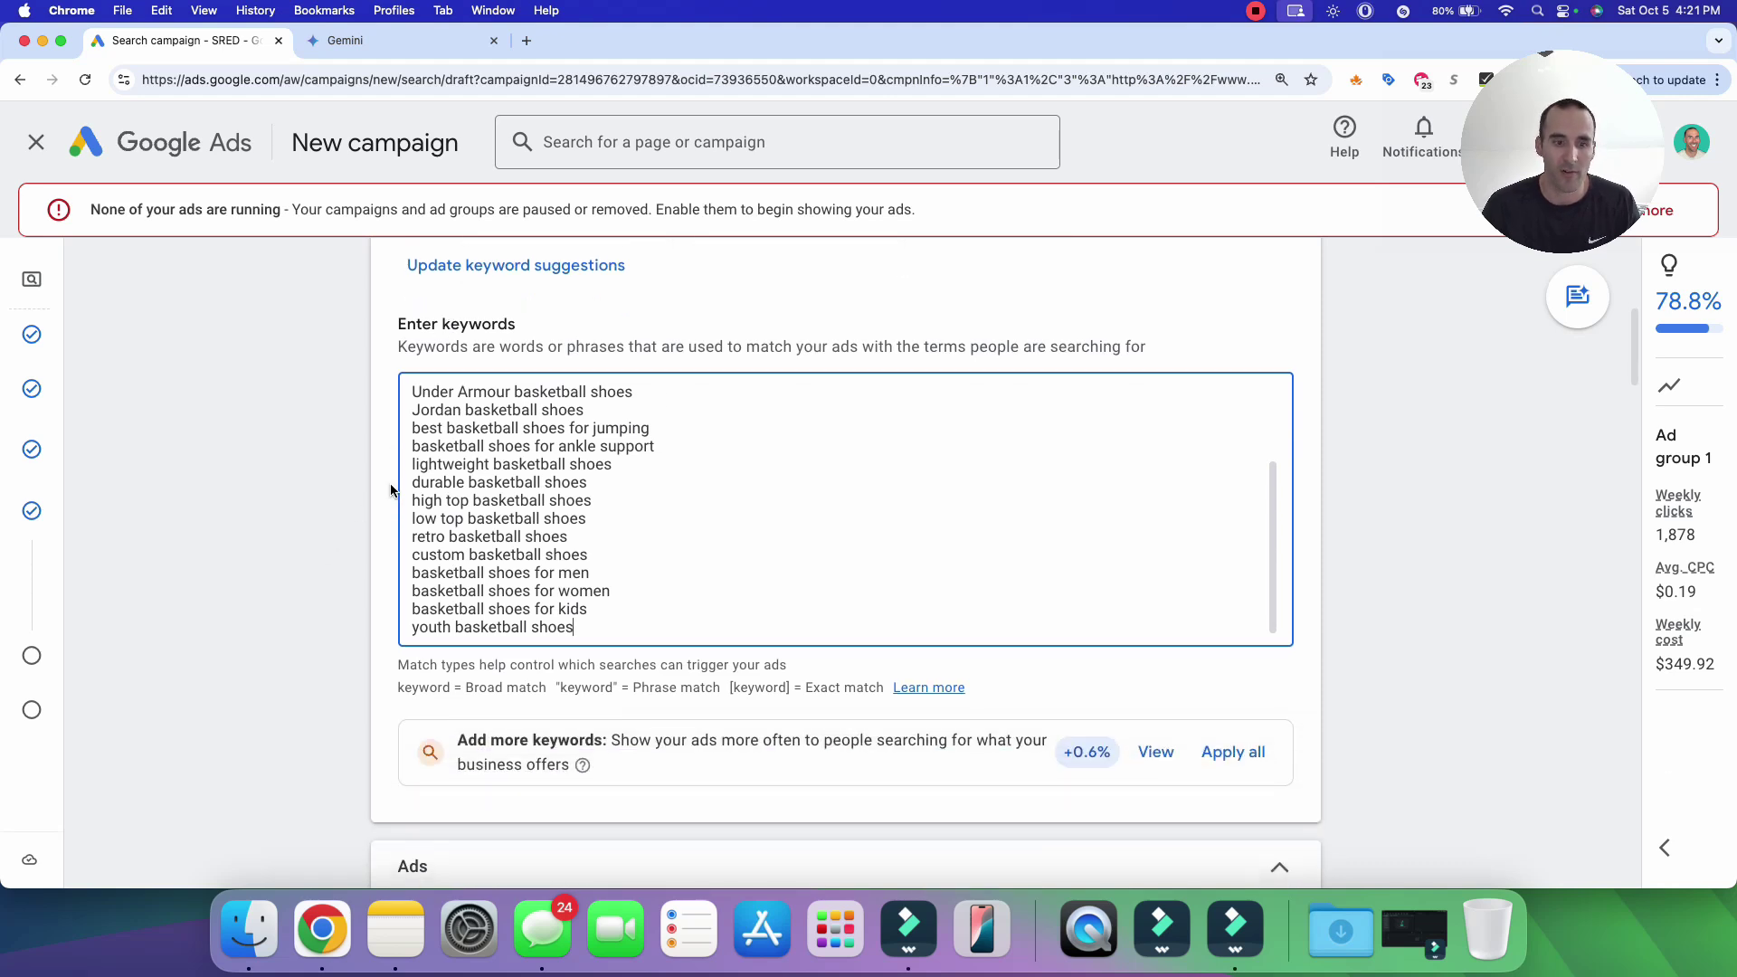
pyautogui.scroll(10, 471, 509)
pyautogui.scroll(-15, 552, 580)
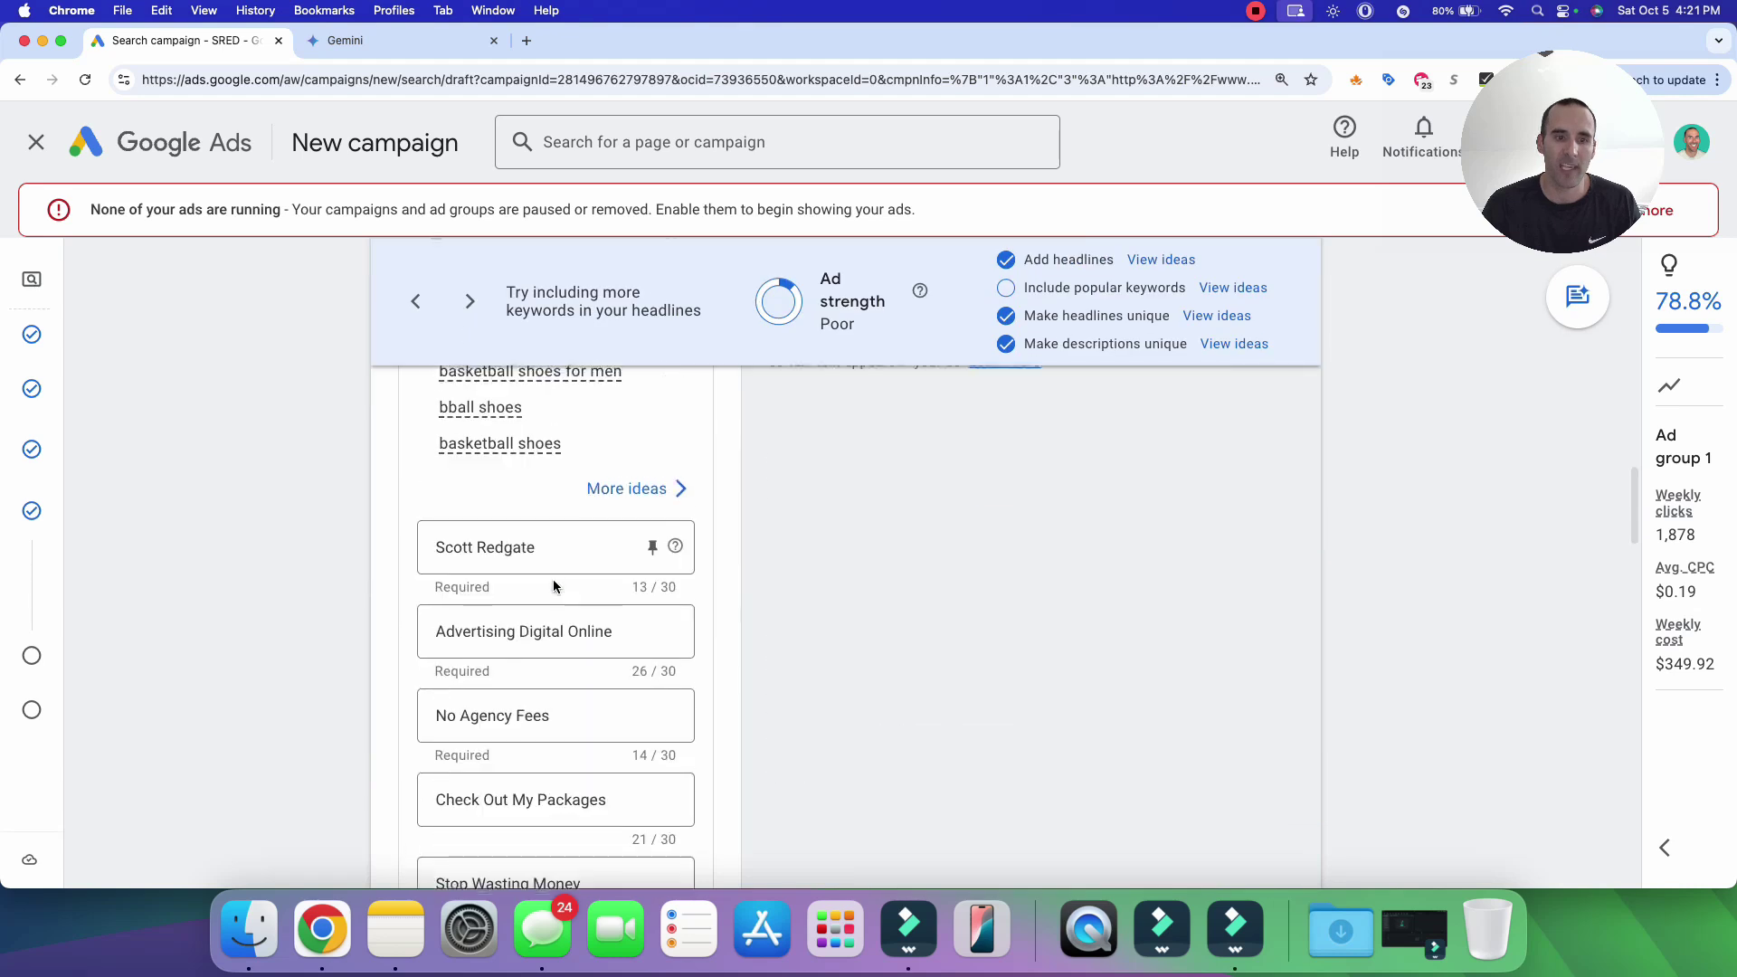
pyautogui.scroll(-15, 618, 616)
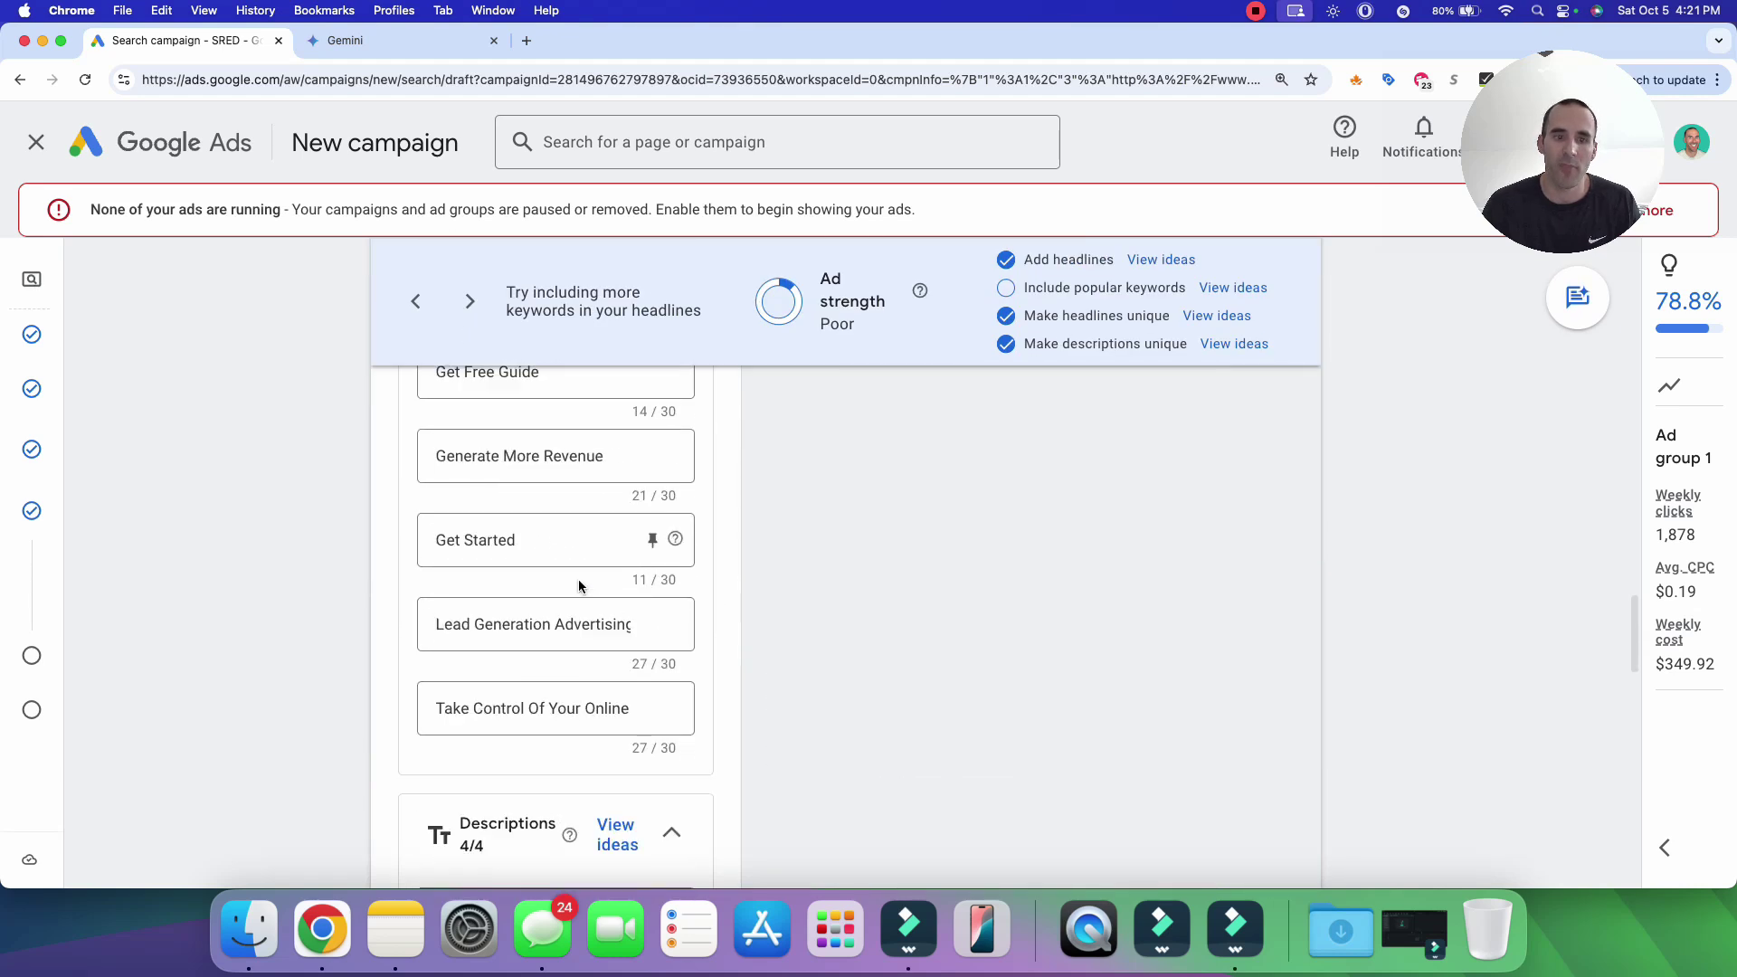
pyautogui.scroll(-15, 611, 608)
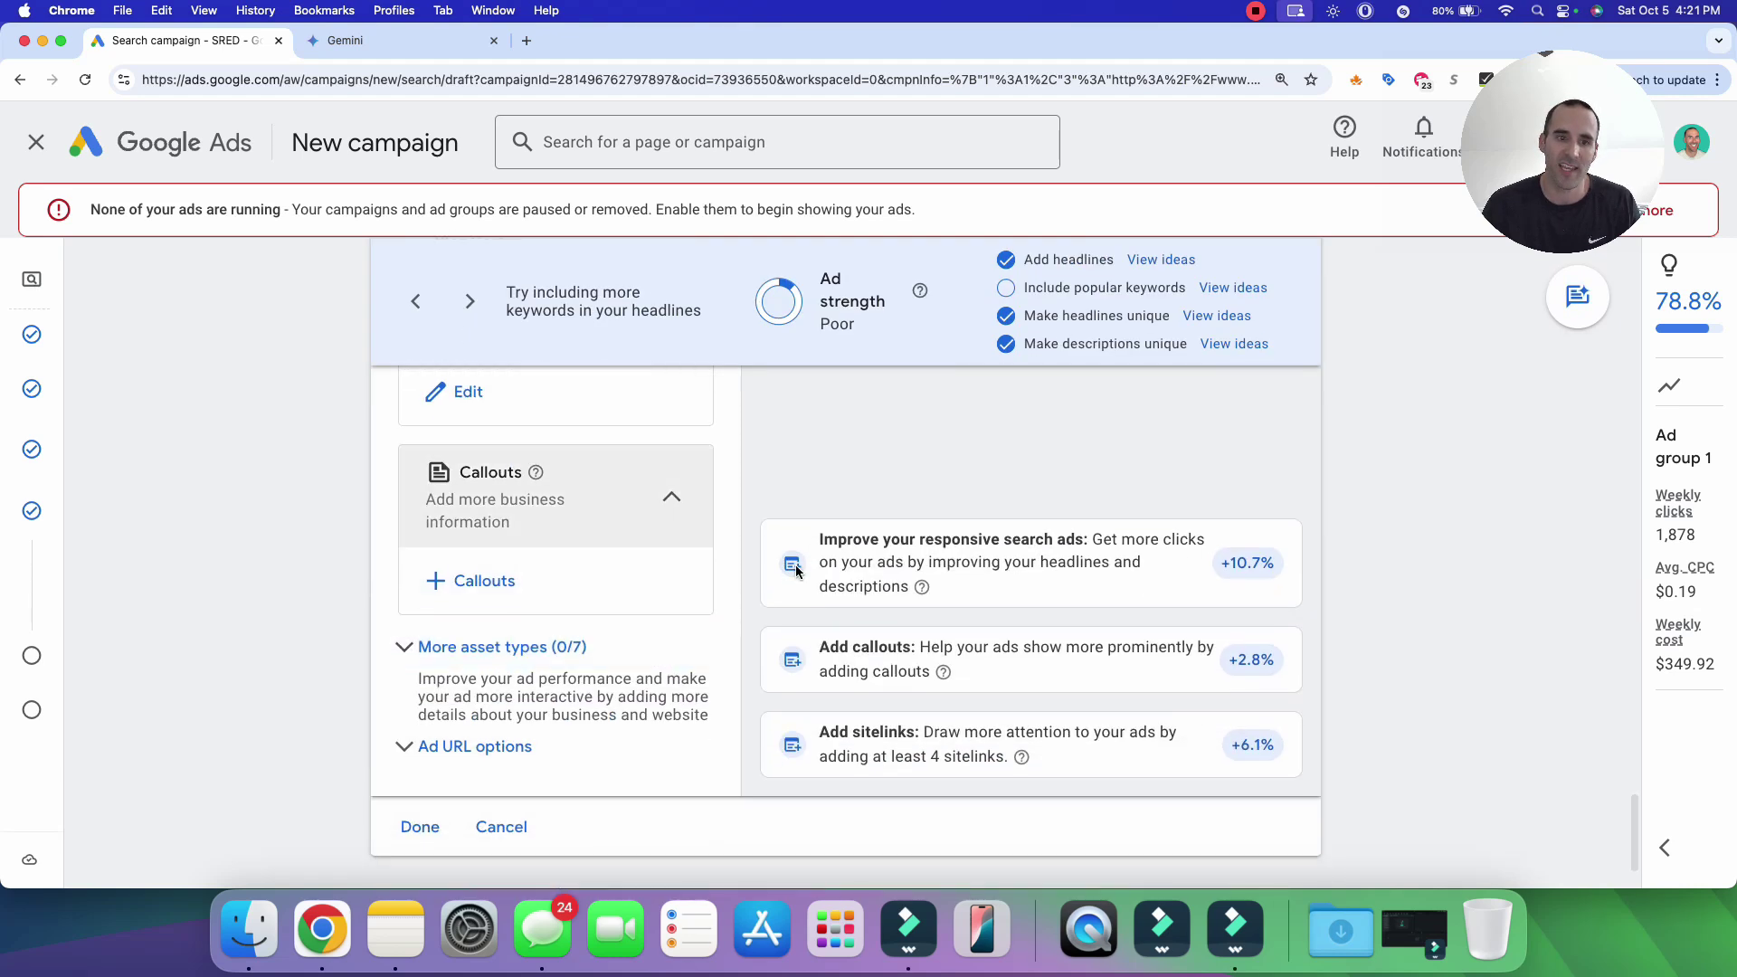
pyautogui.click(1273, 801)
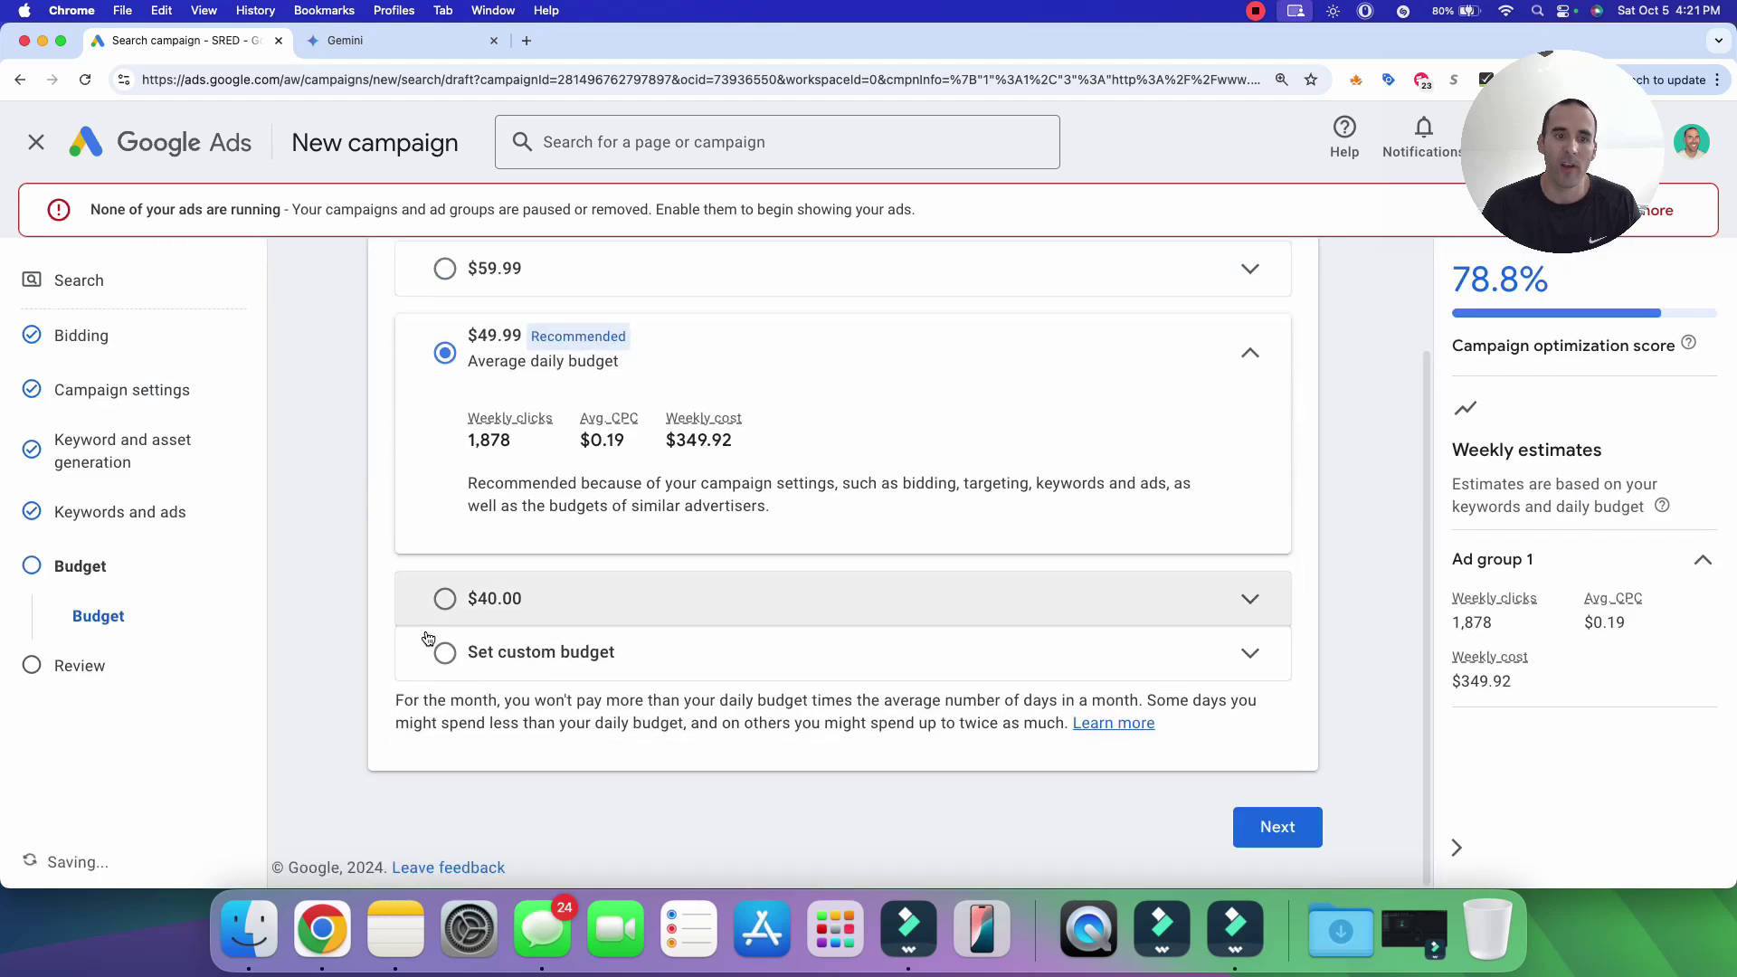
# - Set a custom average daily budget of $1.00 and publish the campaign
pyautogui.click(444, 655)
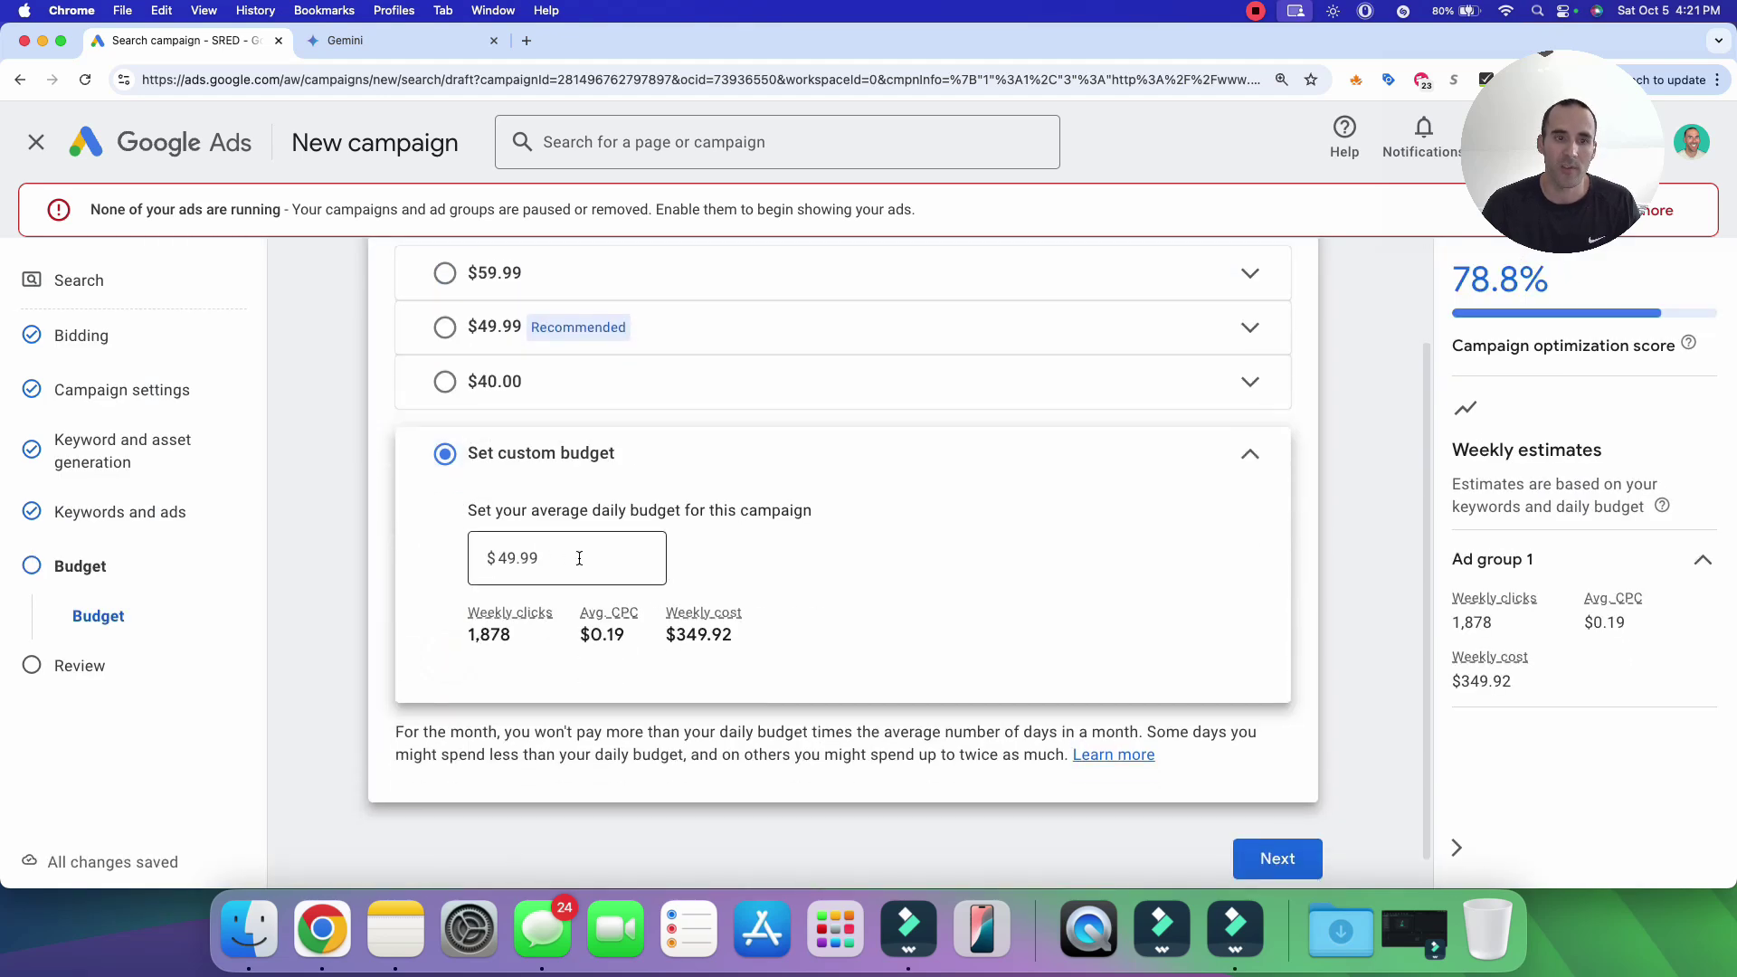
pyautogui.write('1')
pyautogui.click(1032, 613)
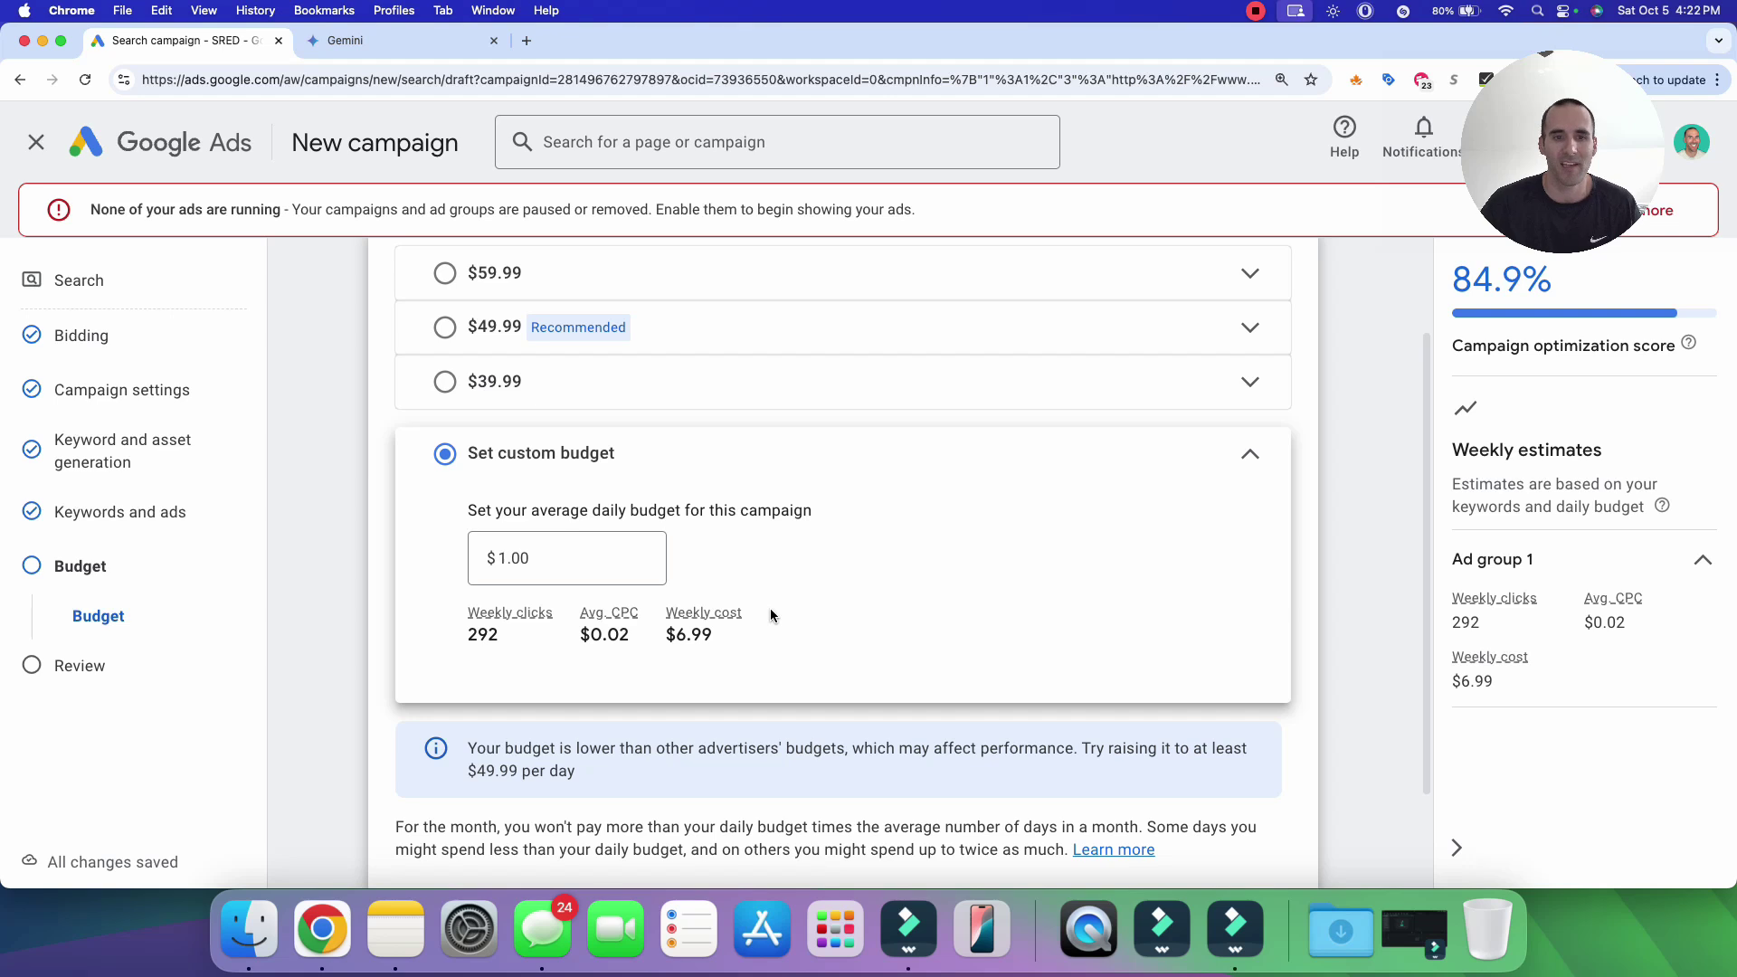
pyautogui.scroll(-3, 687, 555)
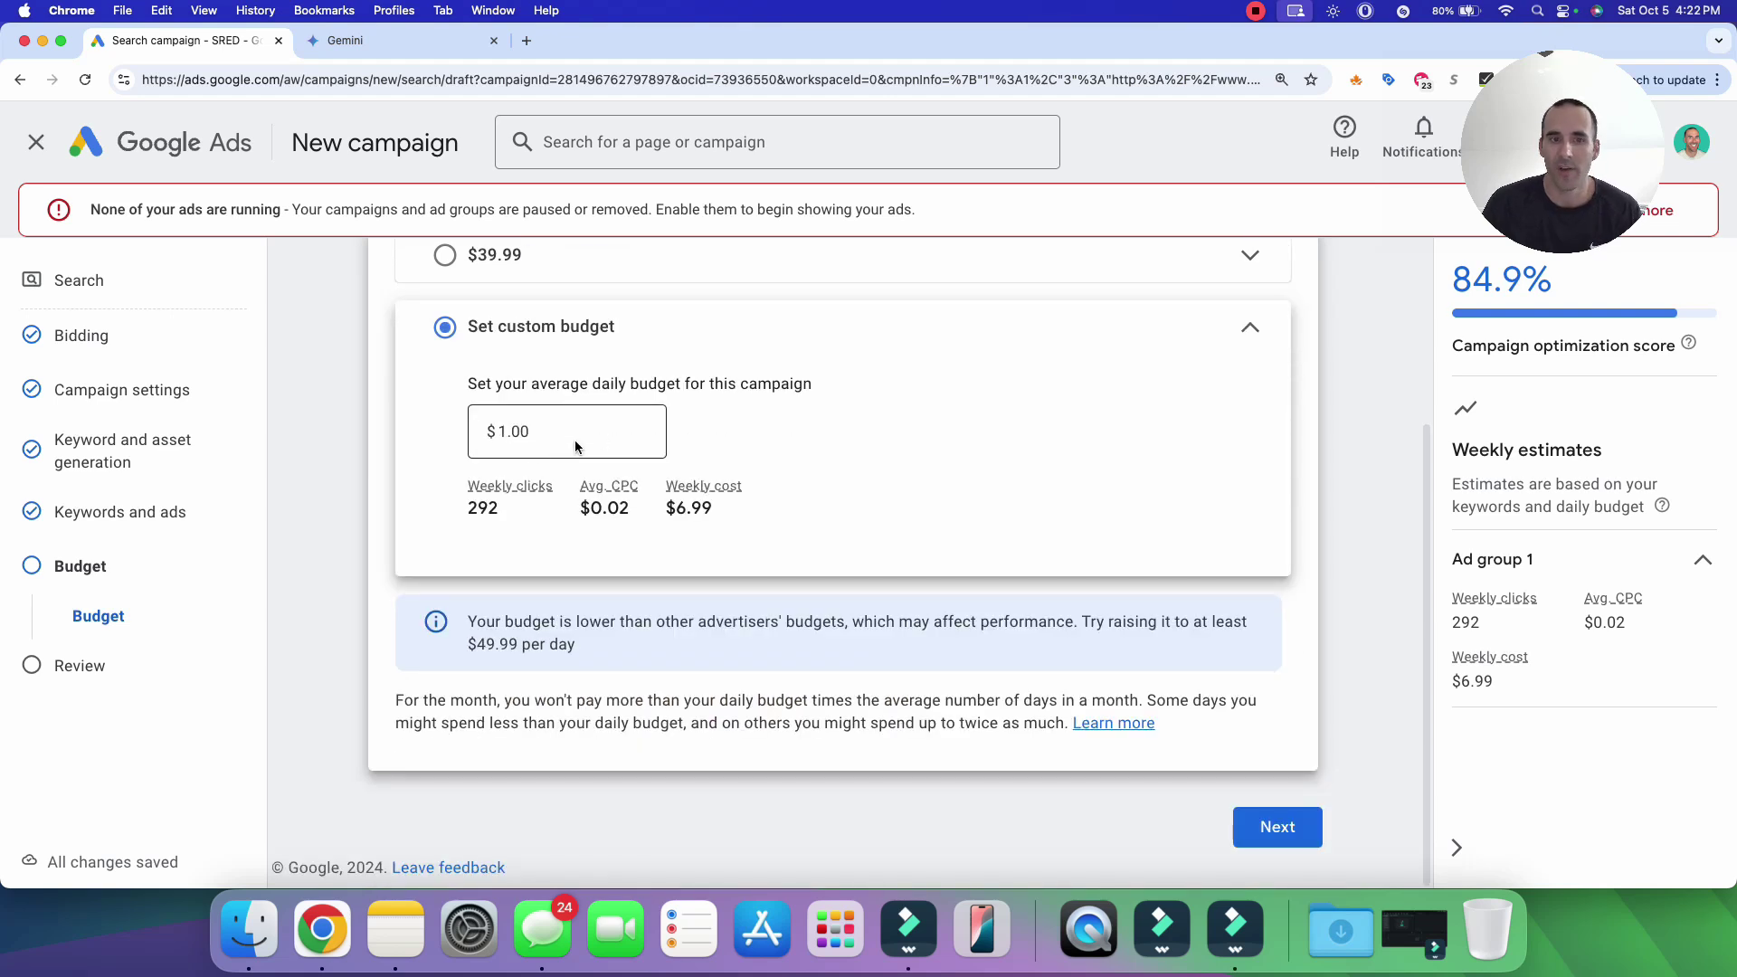
pyautogui.click(1280, 827)
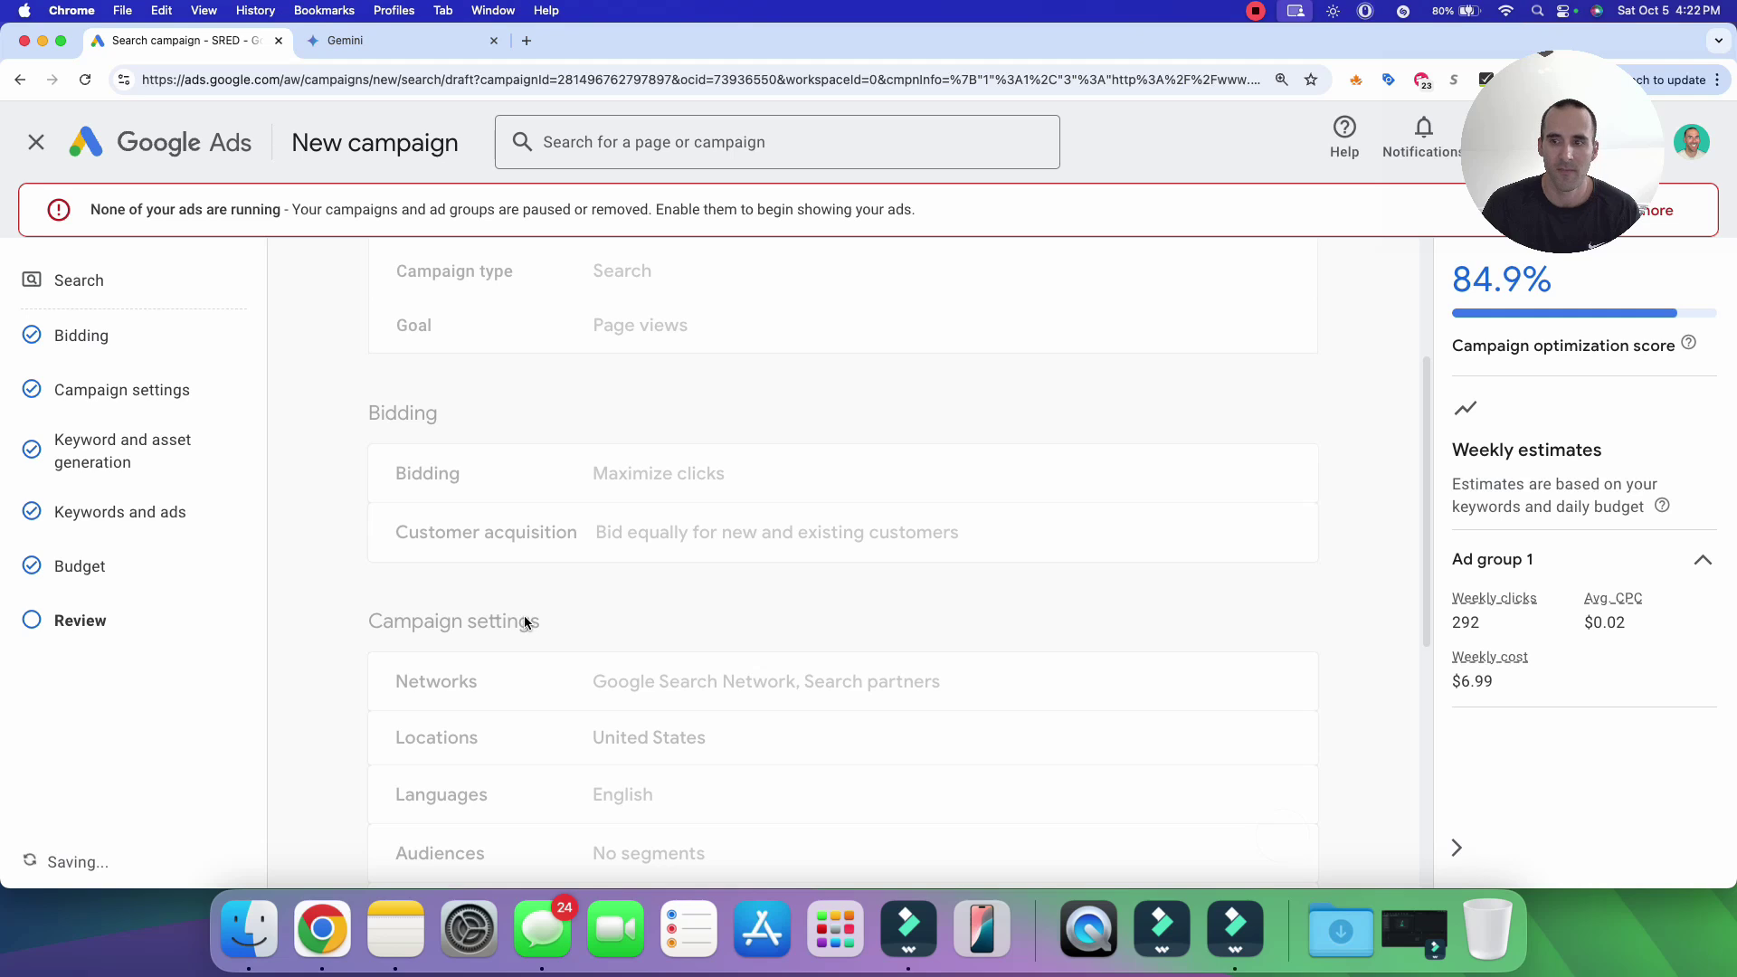
pyautogui.click(1229, 782)
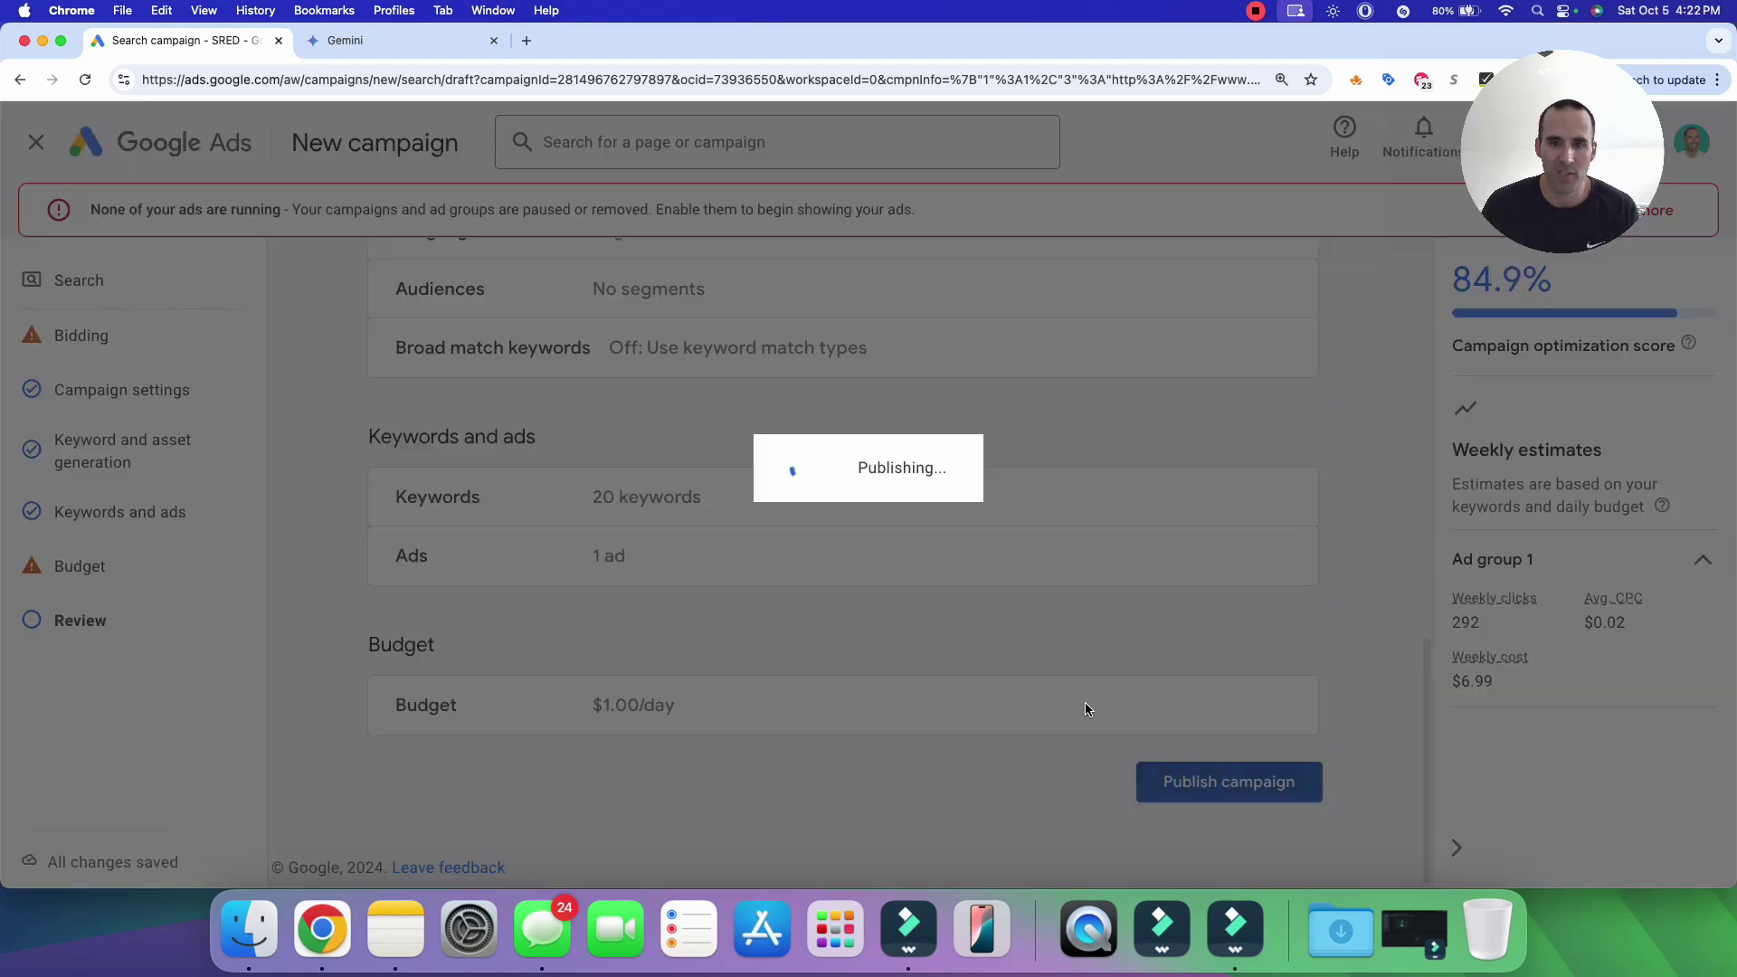